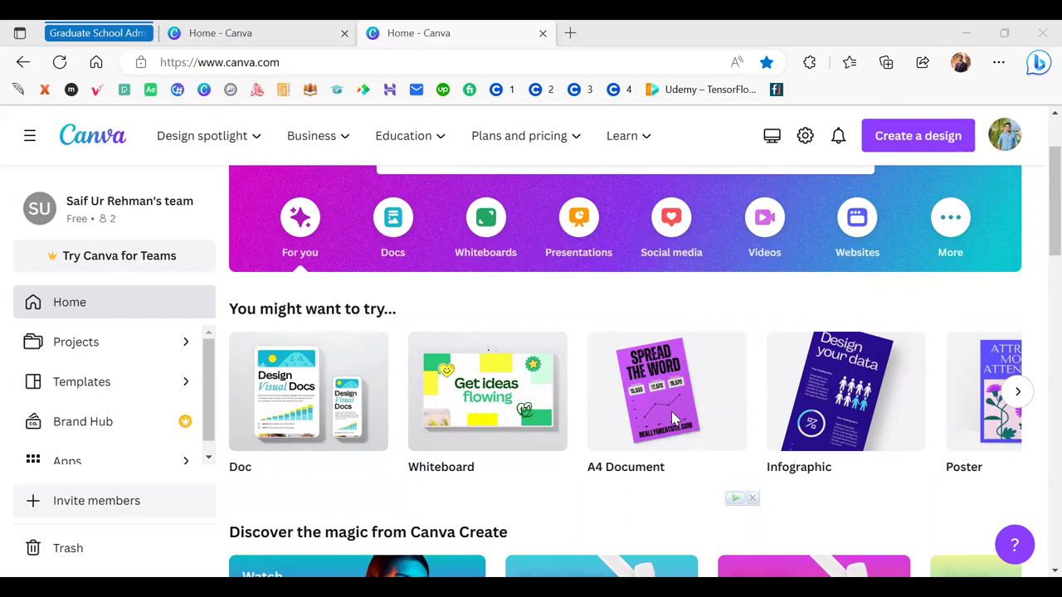
Step: Create a new custom-size design of 1080 × 1080 px and close a spare Canva home page
click(893, 144)
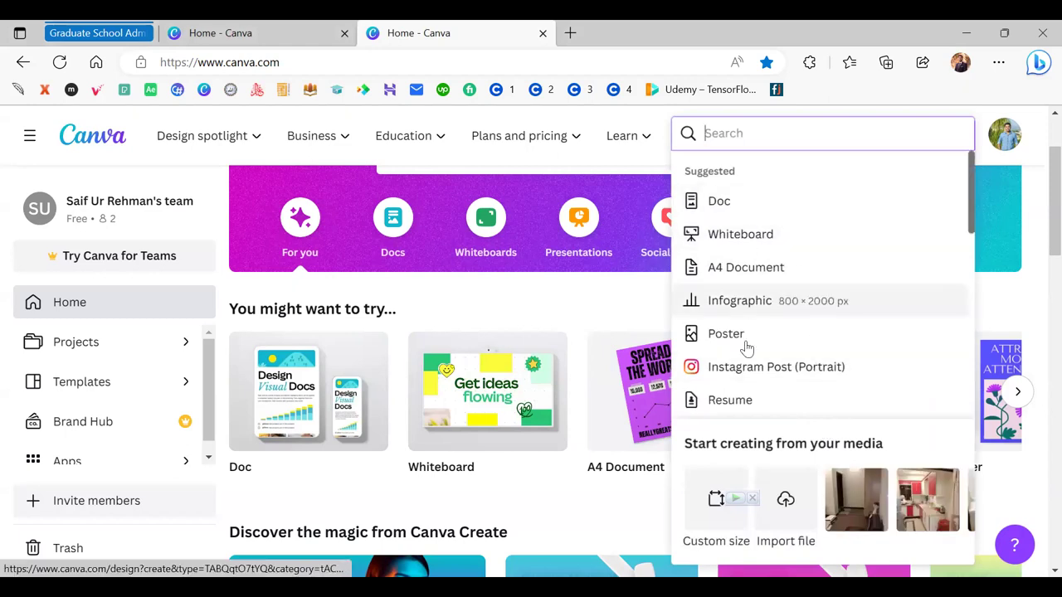
scroll(745, 377, down, 2)
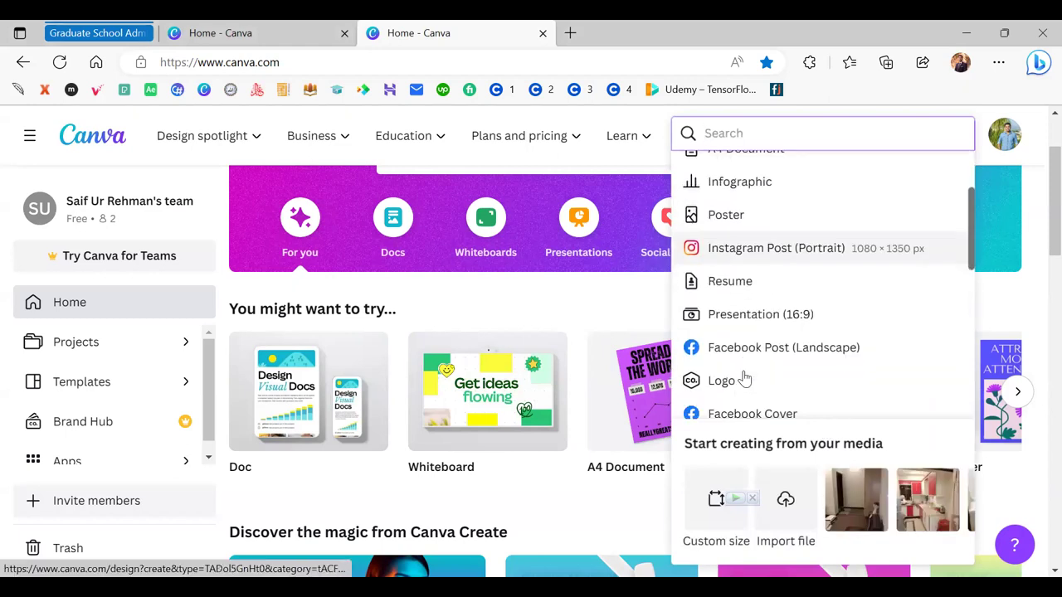
click(717, 516)
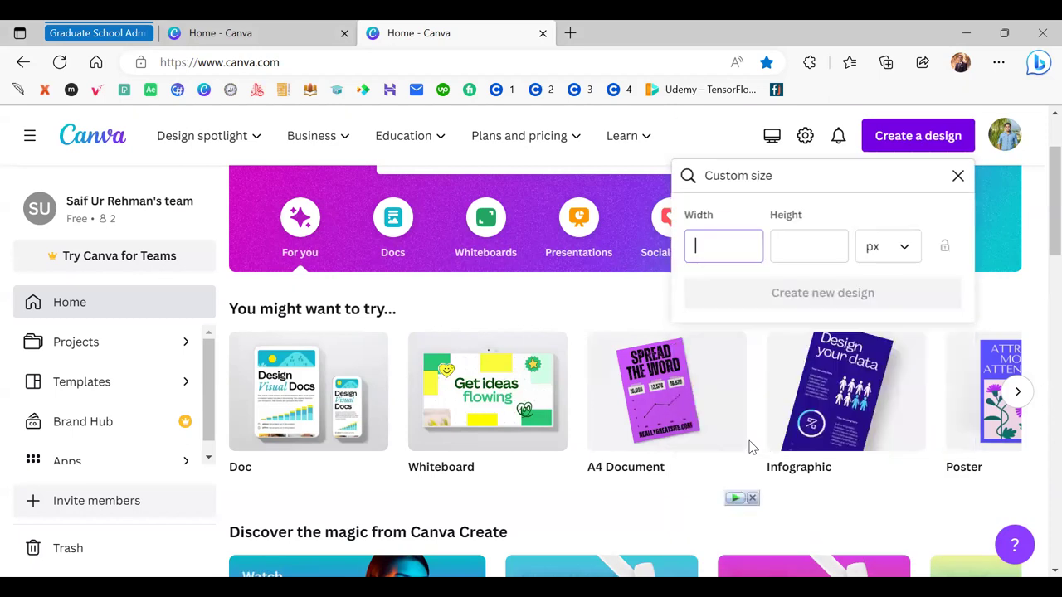
text(1080)
click(793, 245)
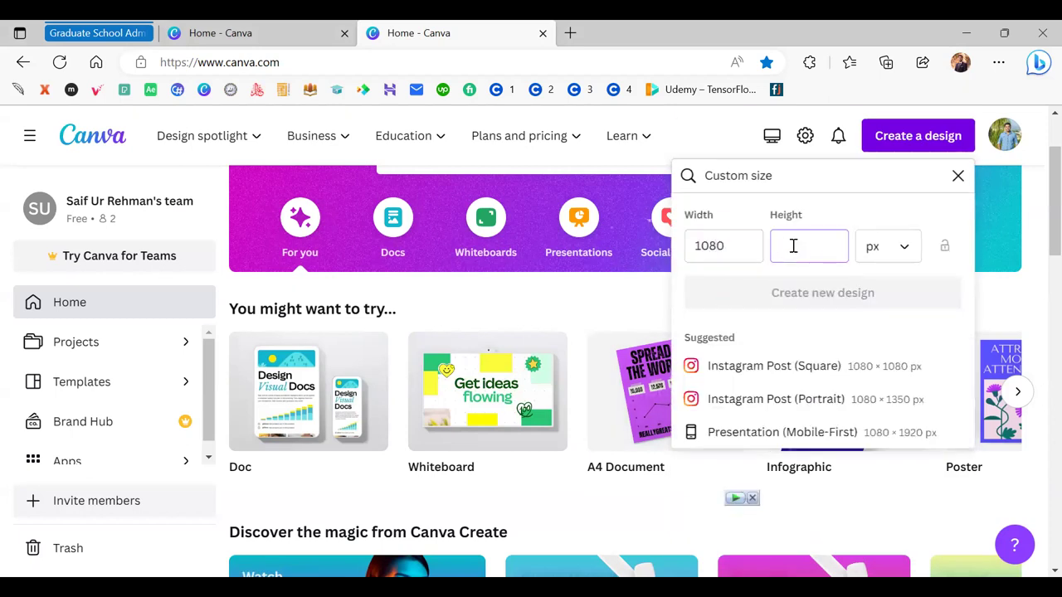
text(1080)
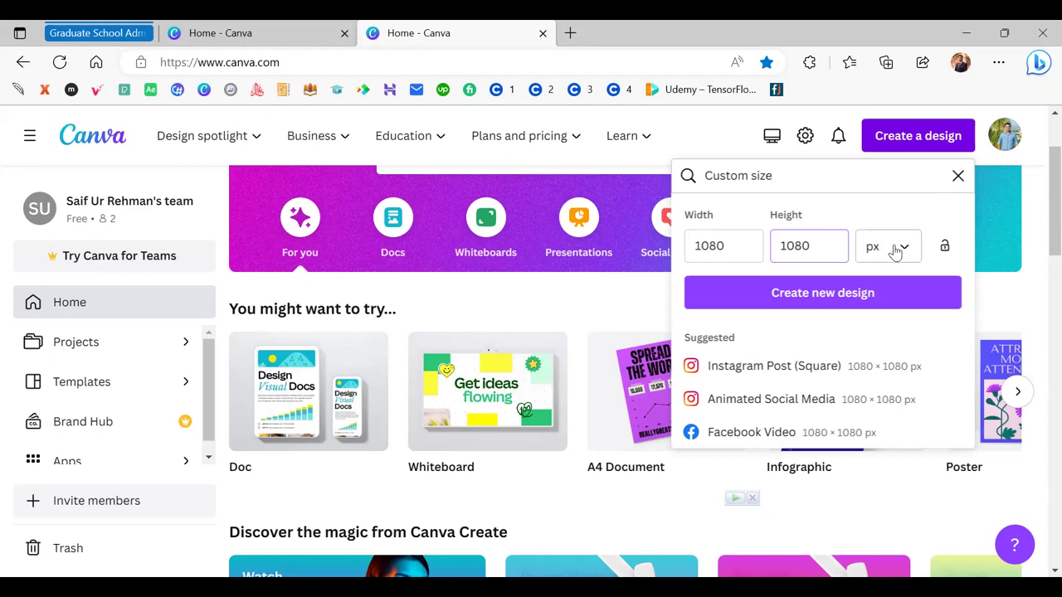
click(845, 307)
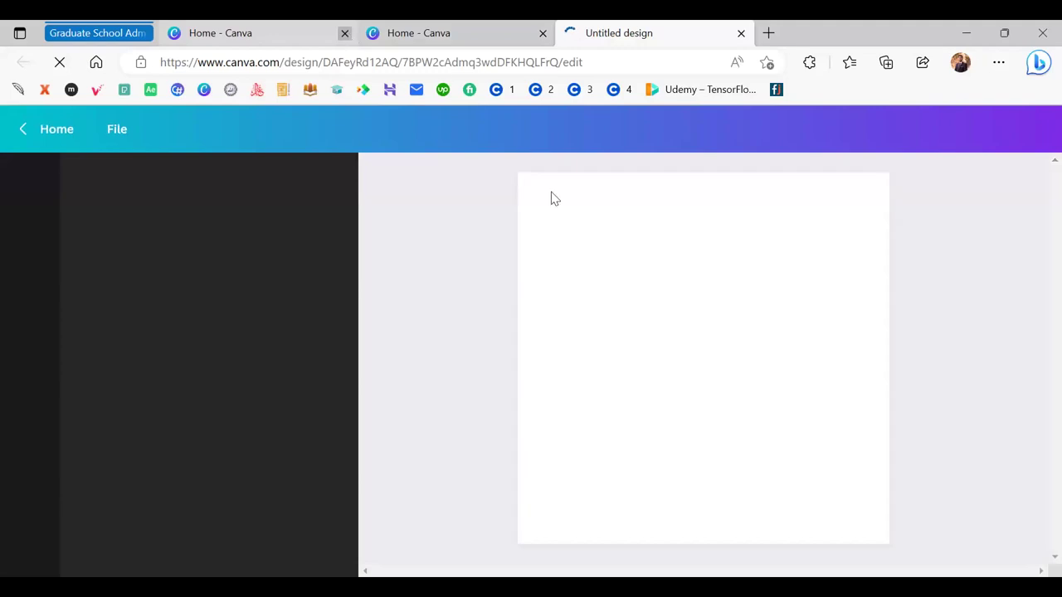
click(345, 33)
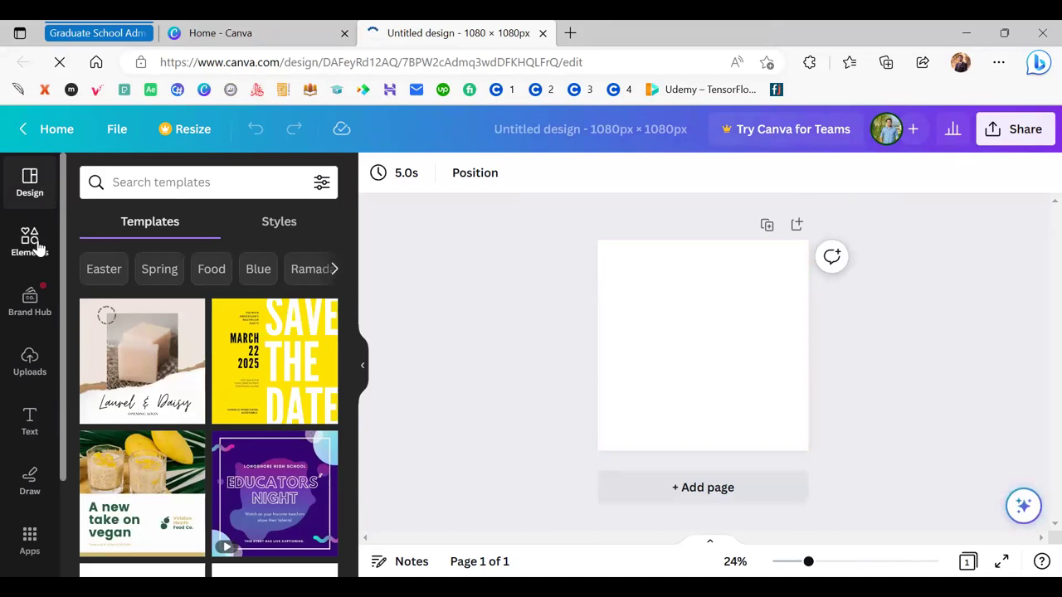
Step: Search the elements for "logo" and add the gold lotus graphic to the page
scroll(743, 338, up, 1)
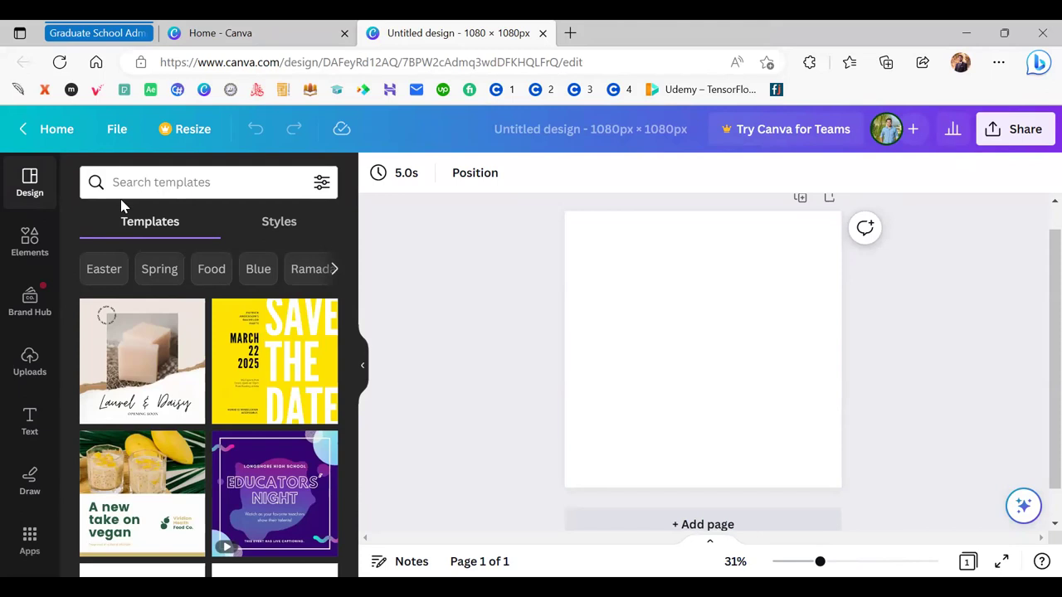
click(10, 236)
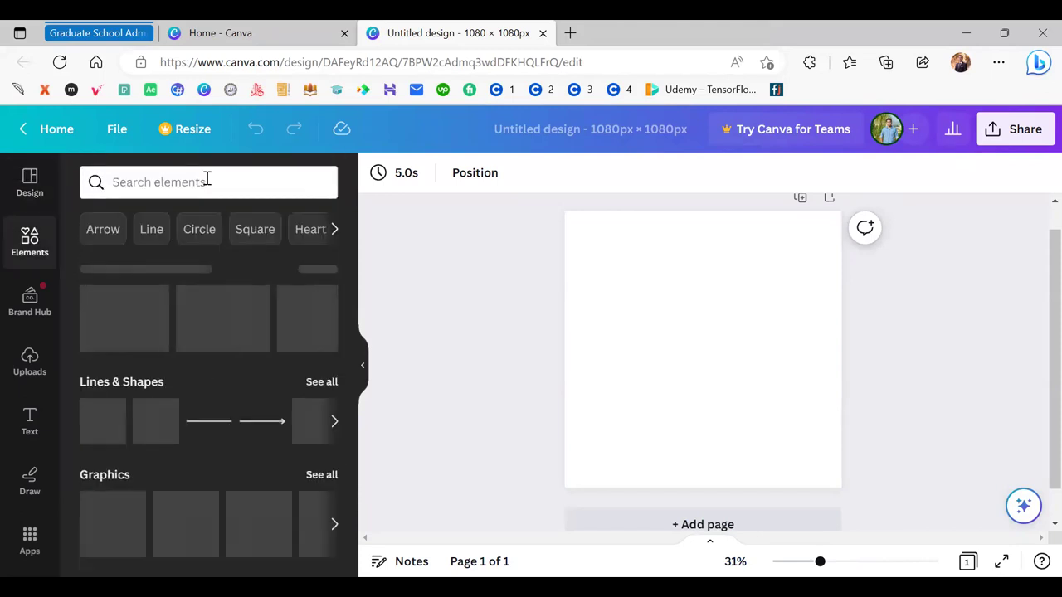
click(206, 179)
text(logo)
key(Return)
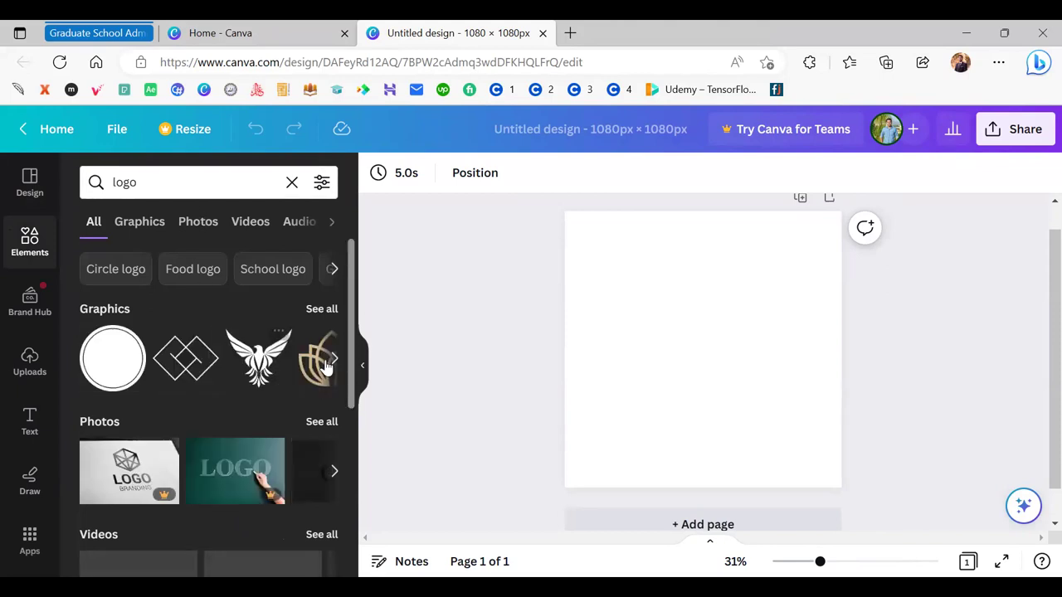
click(333, 358)
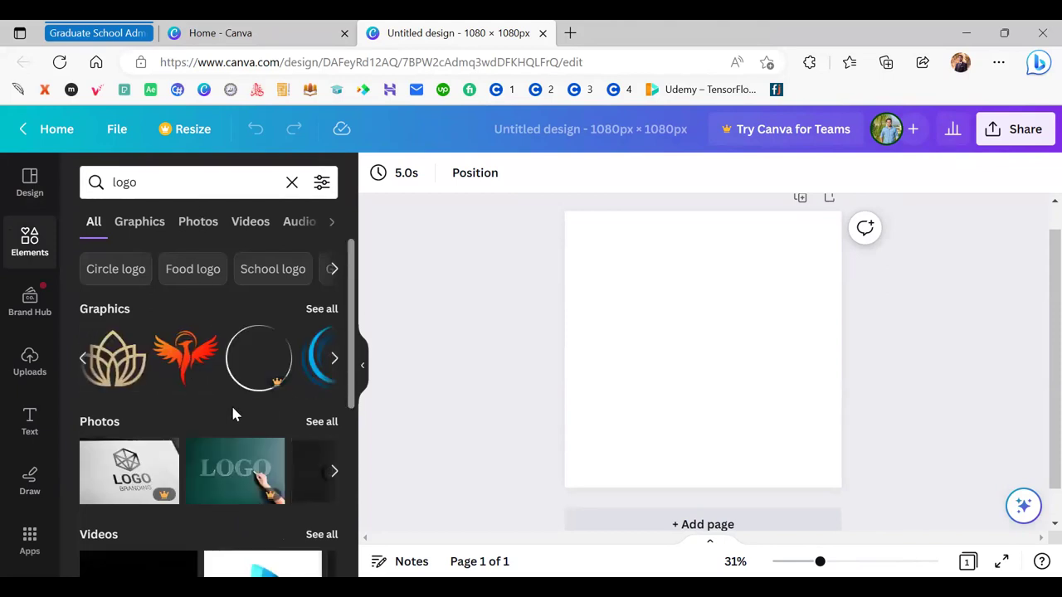
click(118, 375)
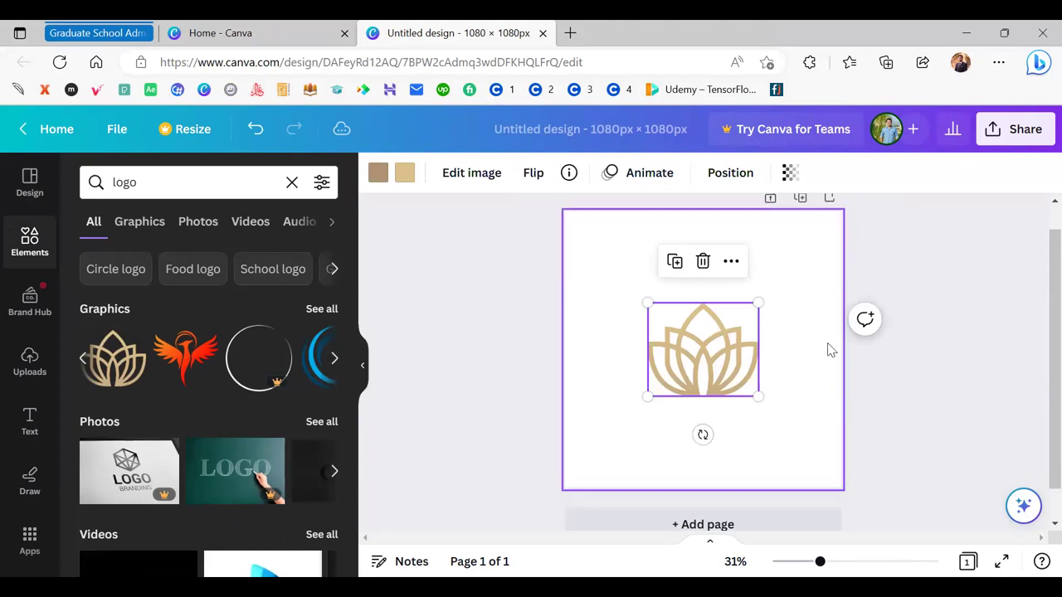
click(792, 413)
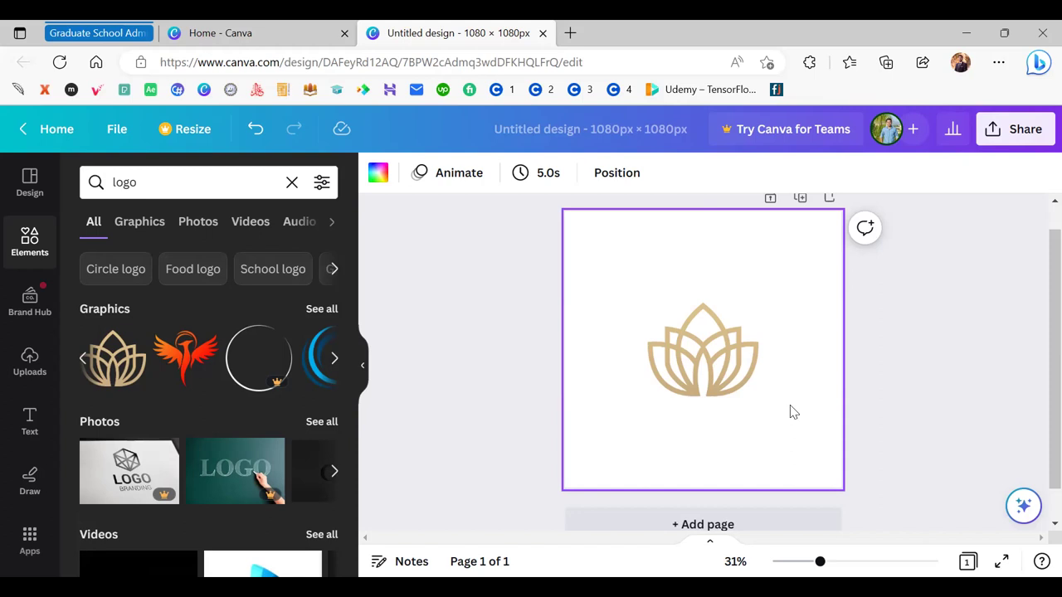
Step: Shrink the lotus logo and place it in the page's upper-left corner with a small margin
drag(703, 341, 669, 288)
drag(699, 326, 625, 268)
click(672, 300)
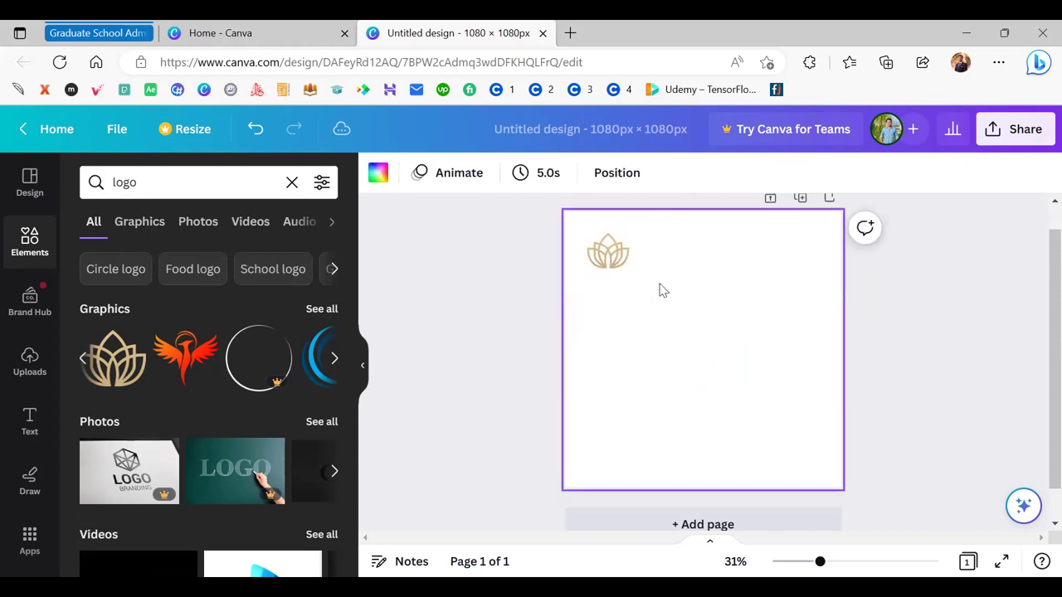
drag(598, 265, 590, 257)
scroll(579, 260, up, 5)
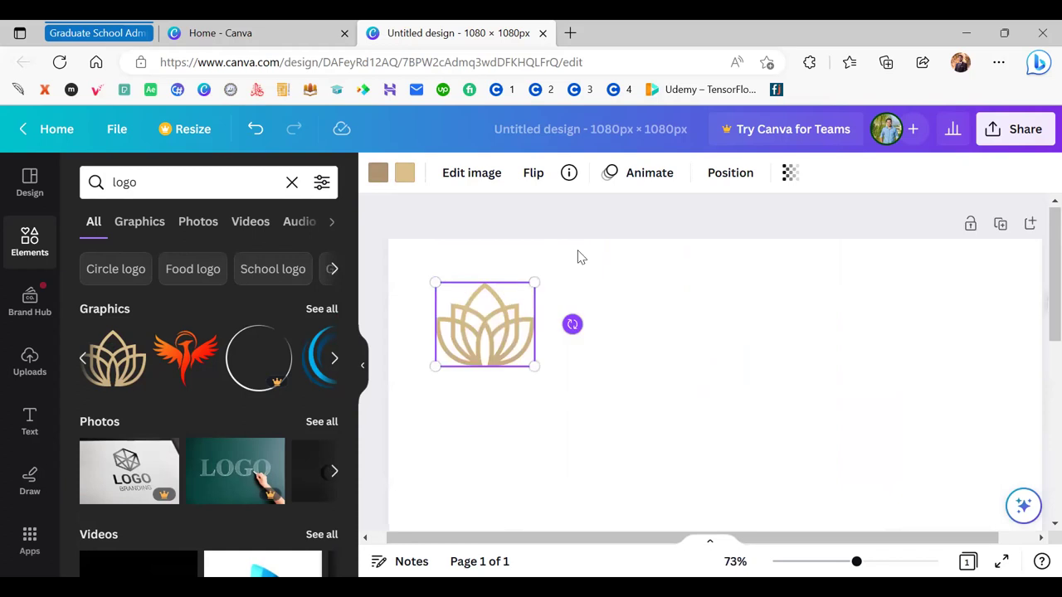
right_click(578, 257)
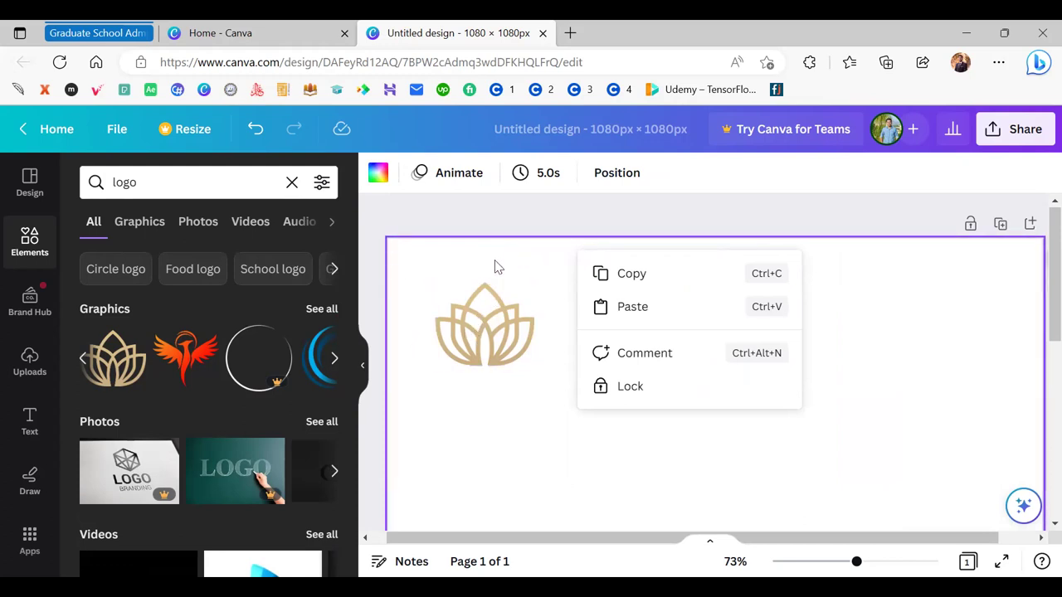
click(491, 260)
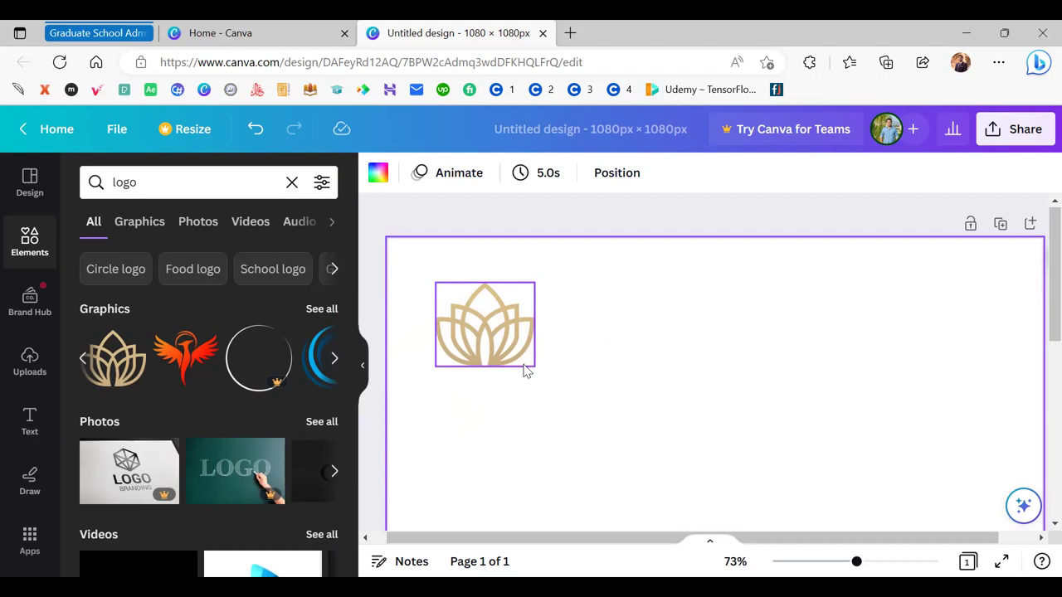
scroll(495, 279, down, 3)
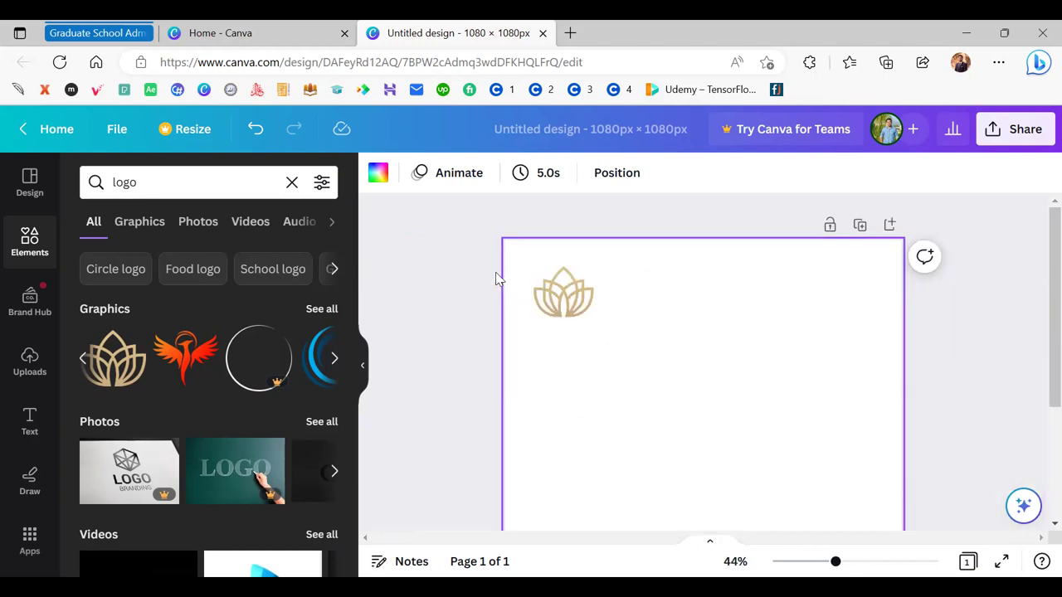
scroll(495, 279, down, 1)
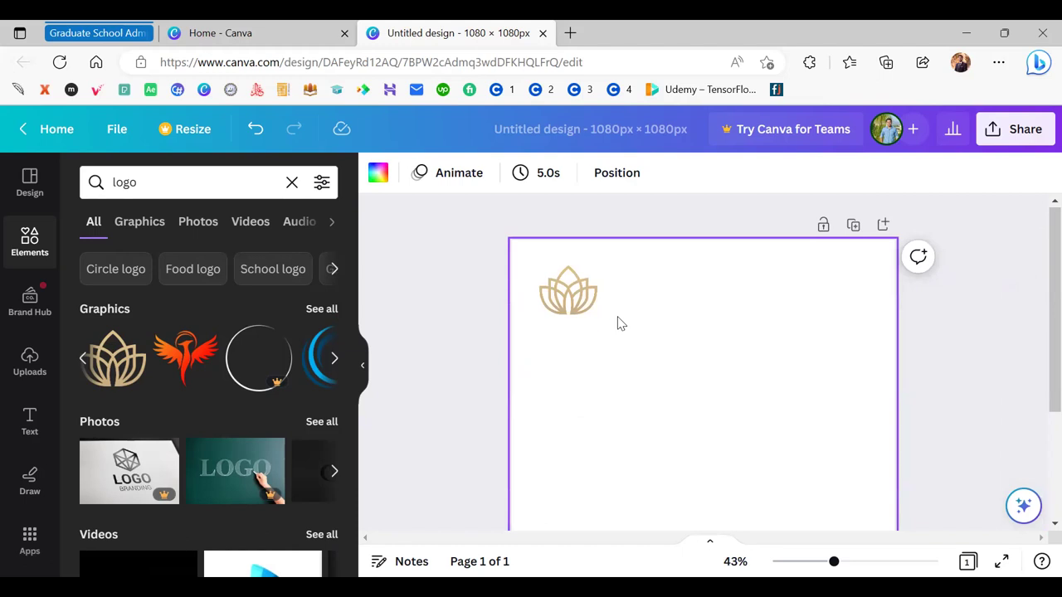
Step: Move the lotus logo horizontally to the top centre of the page
click(583, 306)
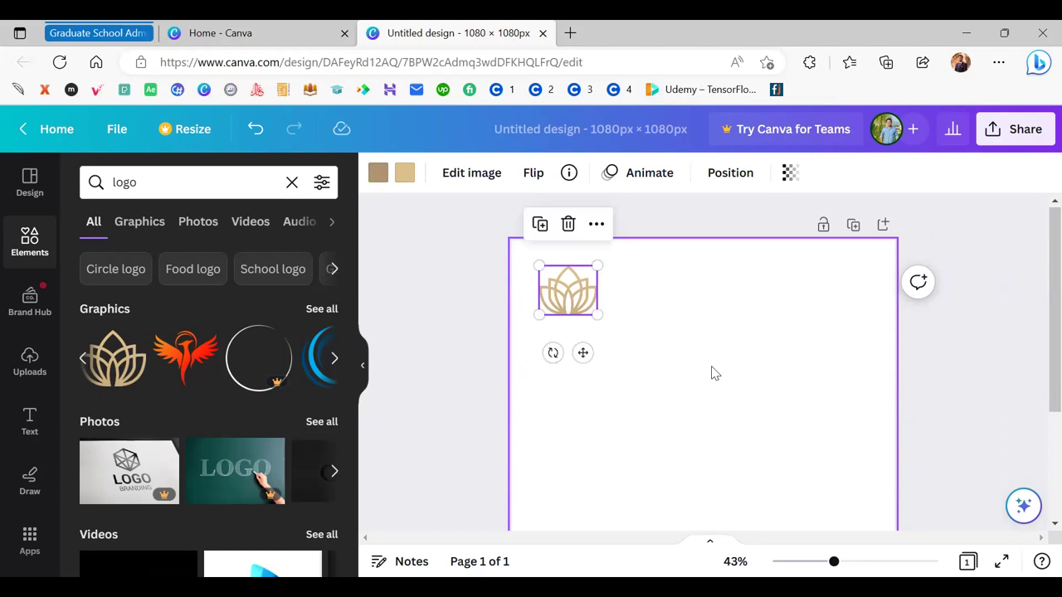
scroll(711, 374, down, 3)
drag(608, 282, 705, 283)
scroll(707, 286, up, 1)
scroll(708, 288, up, 1)
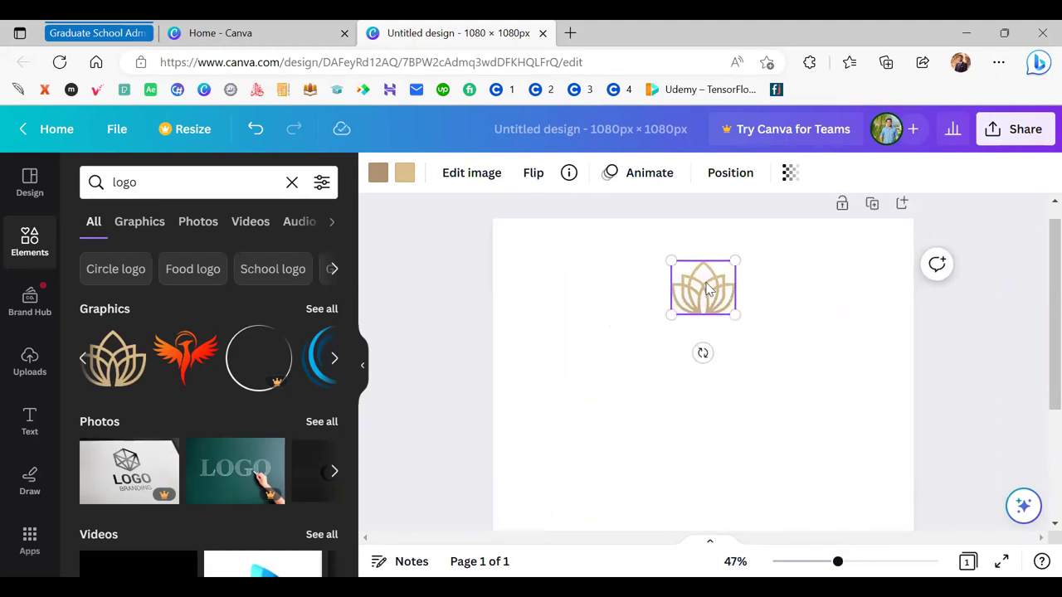
scroll(707, 288, up, 2)
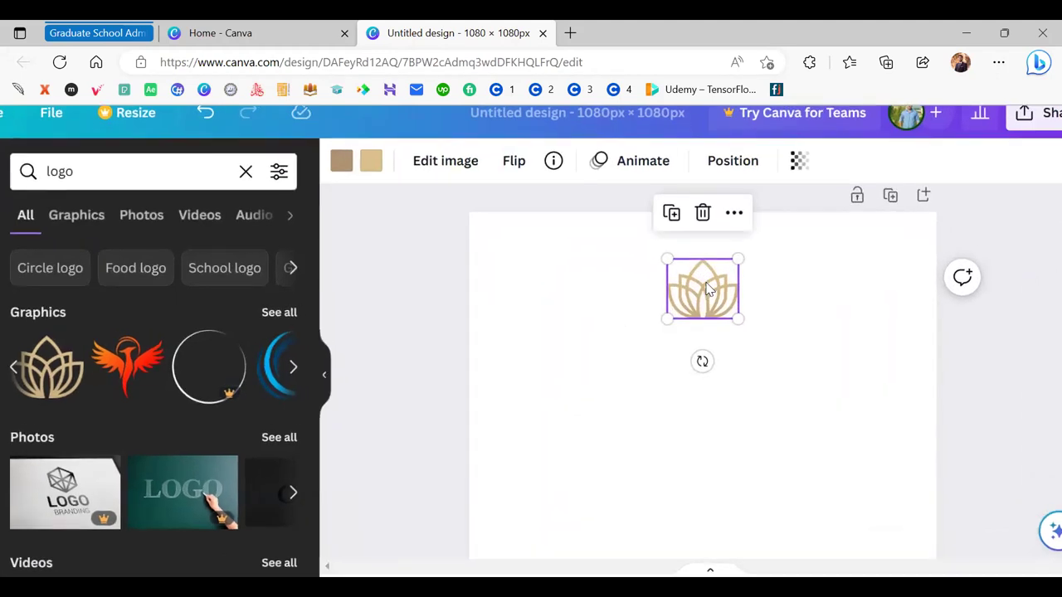
Step: Move the lotus logo to the page's upper-right corner
drag(707, 288, 708, 288)
drag(707, 287, 865, 284)
drag(841, 288, 810, 272)
drag(711, 264, 860, 284)
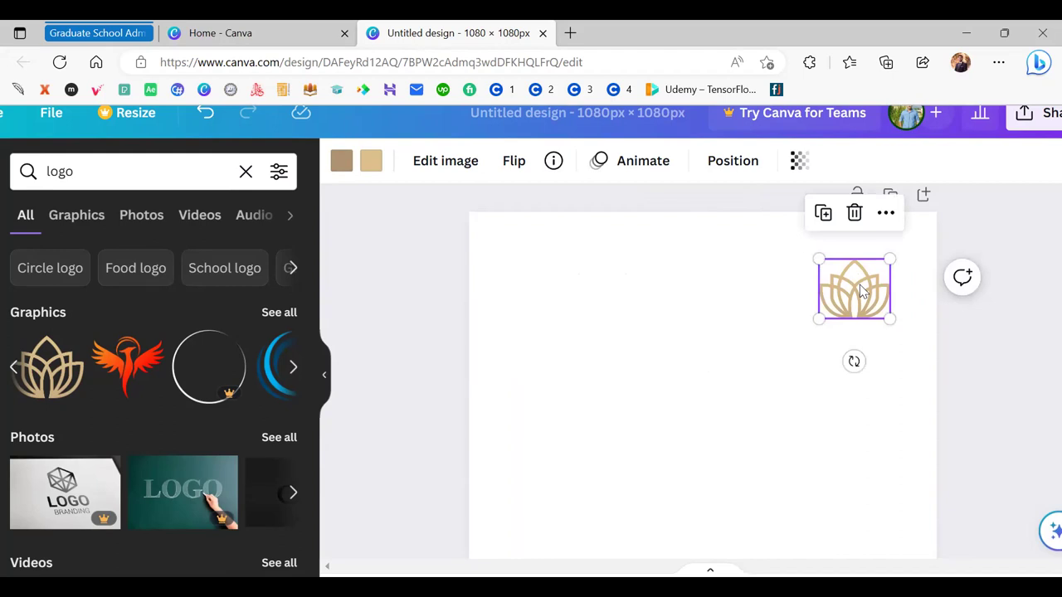
Step: Place the lotus logo back in the page's upper-left corner and deselect it
drag(813, 288, 537, 258)
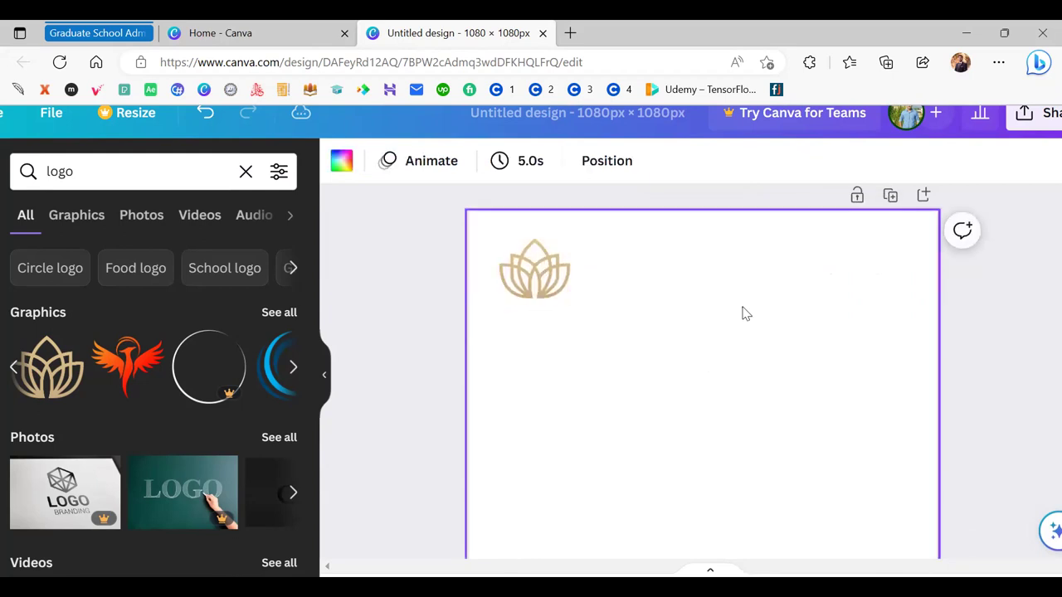
click(742, 313)
key(ctrl+minus)
scroll(848, 369, down, 2)
scroll(848, 369, up, 1)
scroll(848, 369, down, 1)
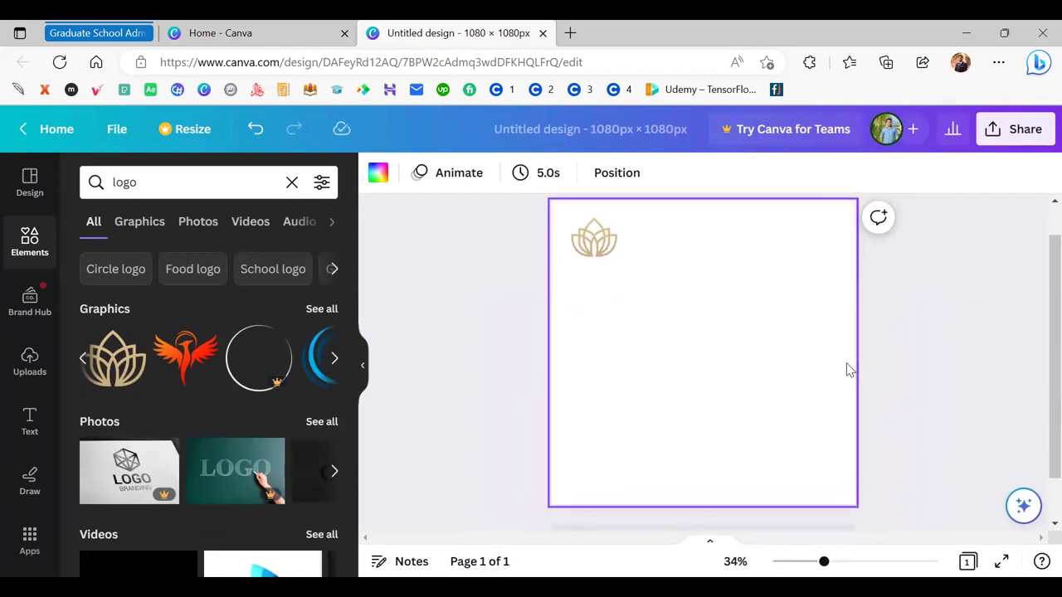
Step: Add the eagle graphic with spread wings from the logo results to the page
scroll(266, 373, right, 3)
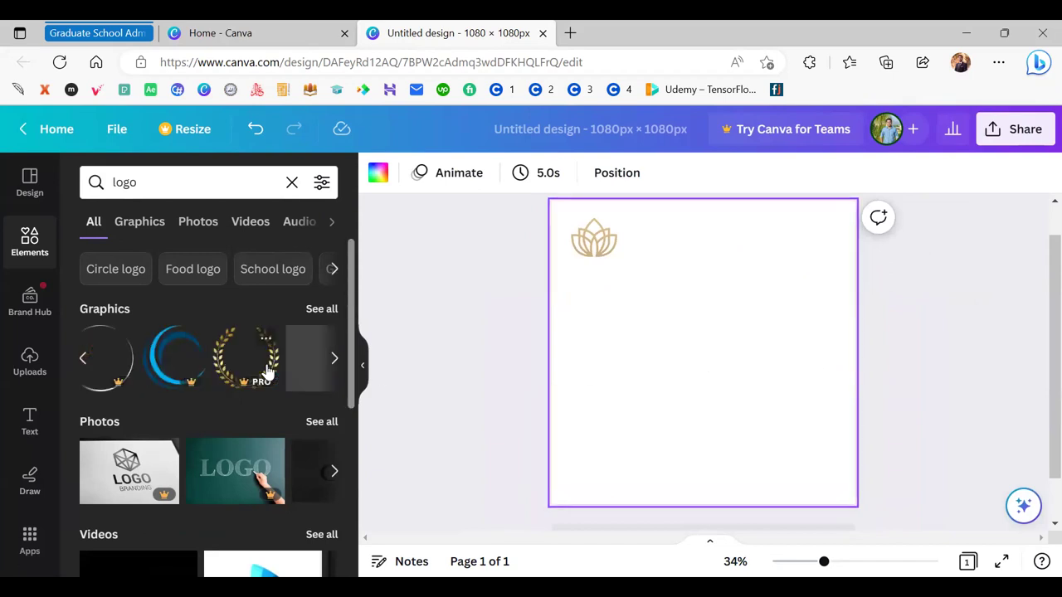
scroll(268, 370, right, 2)
scroll(267, 371, left, 1)
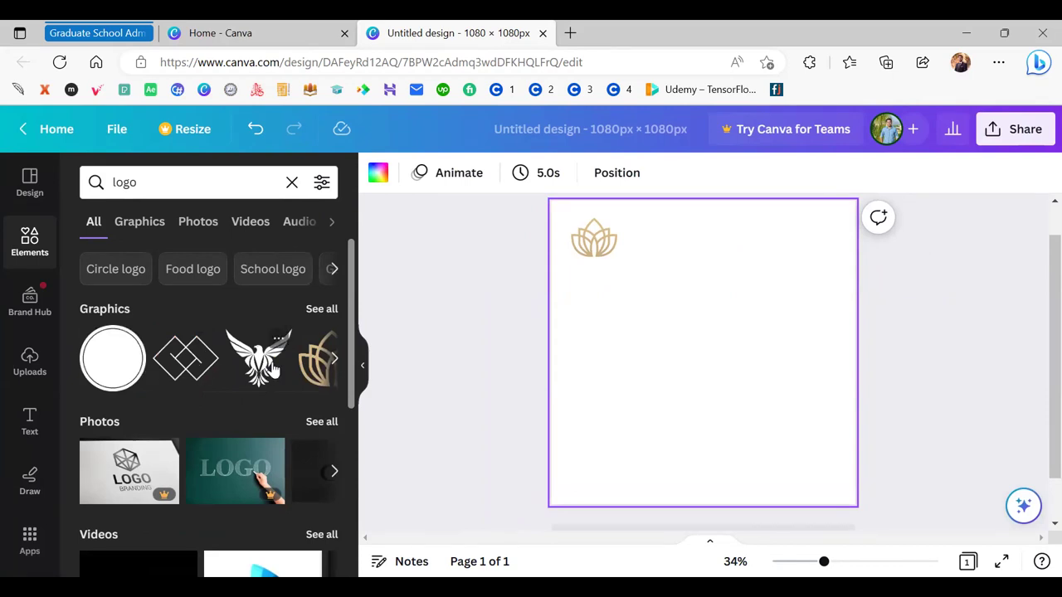
click(271, 363)
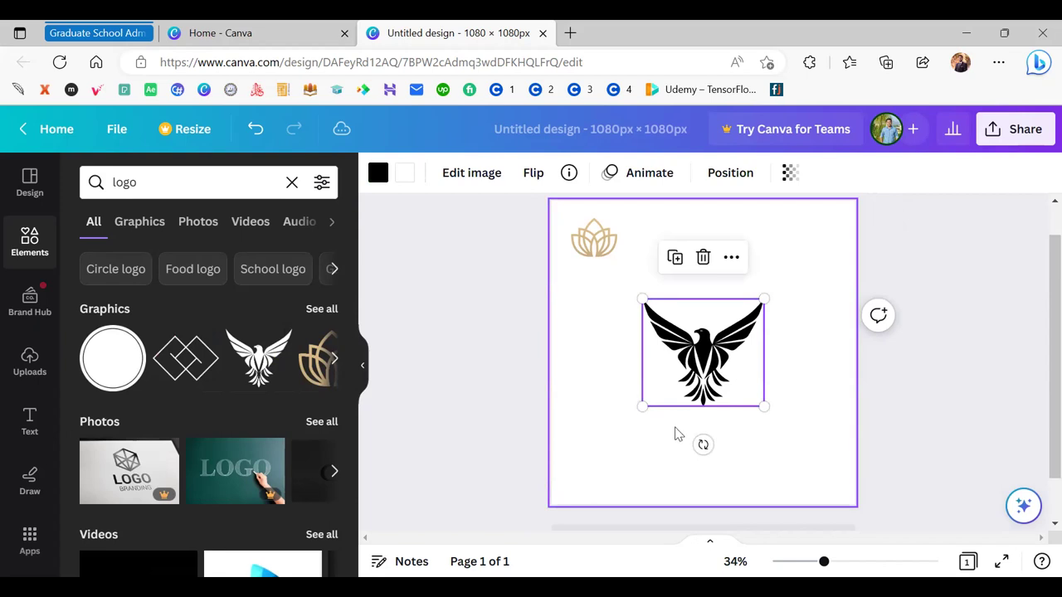
Step: Shrink the eagle logo and place it just right of the lotus, aligned with the lotus's horizontal centre line
drag(642, 409, 598, 238)
scroll(607, 240, up, 5)
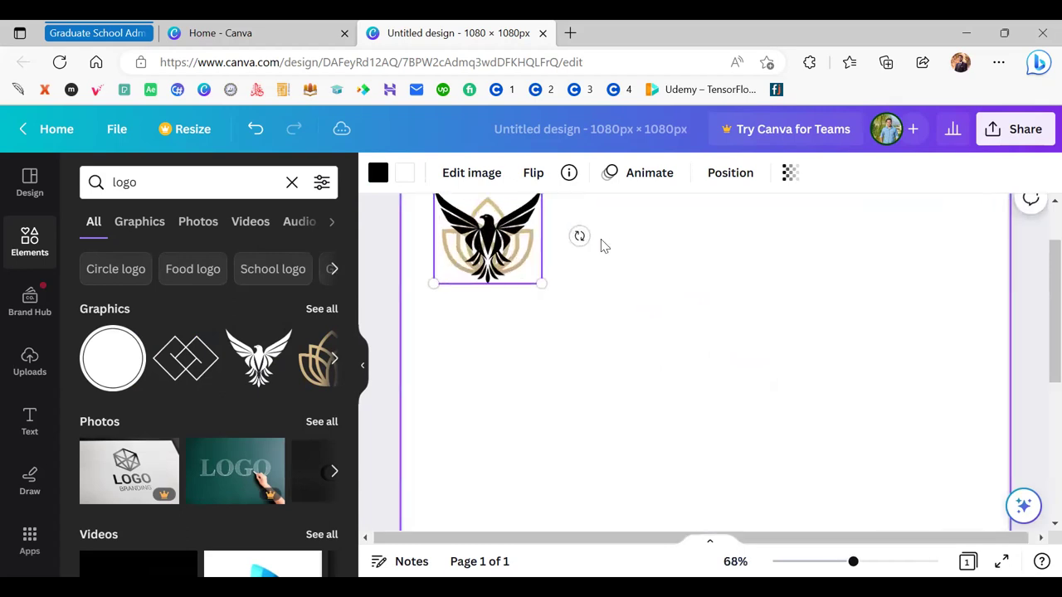
scroll(531, 307, up, 1)
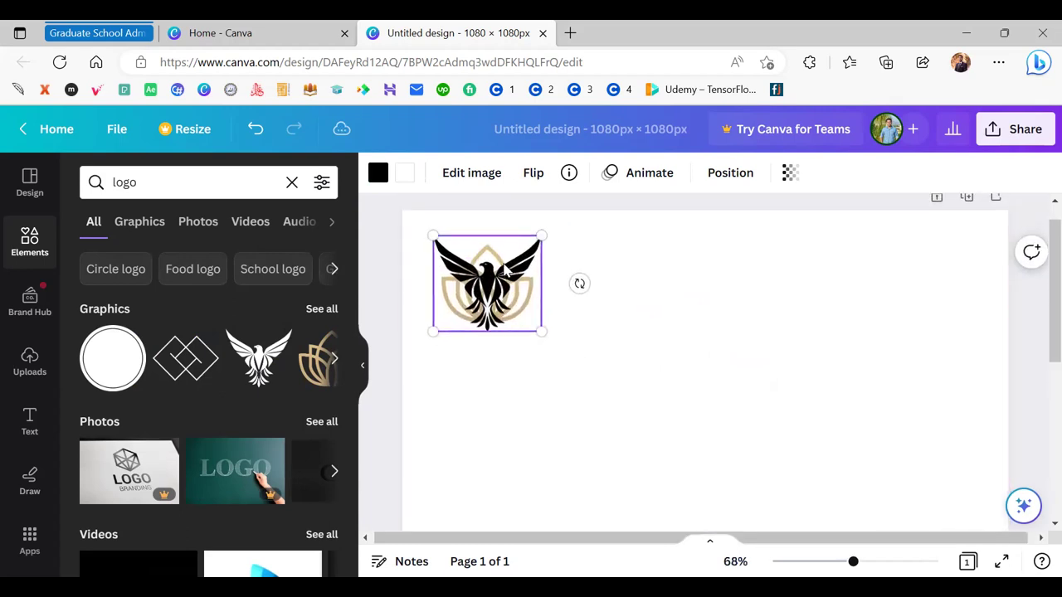
scroll(505, 269, up, 5)
drag(499, 280, 662, 287)
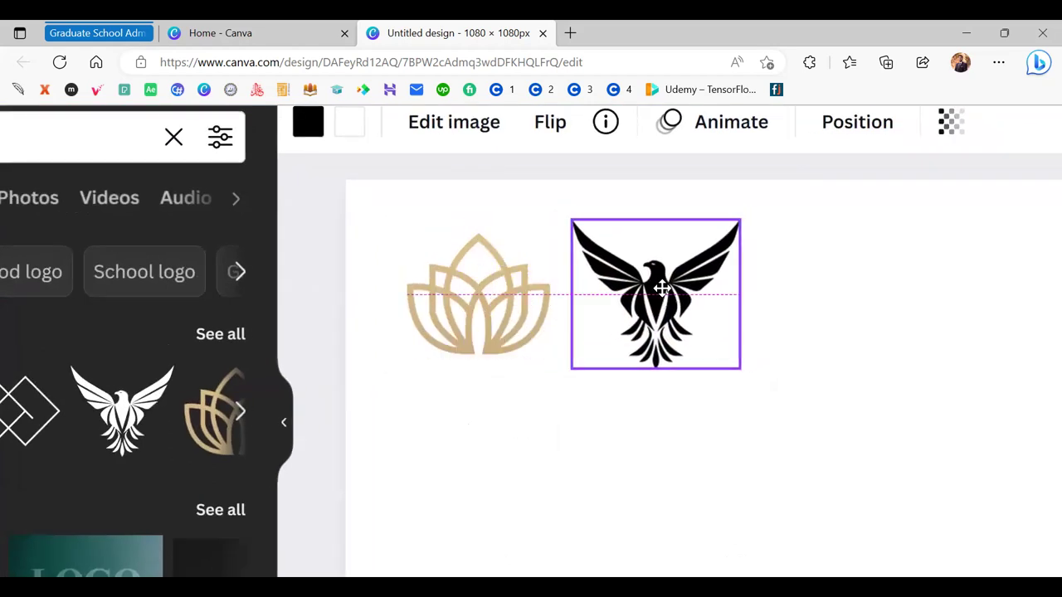
Step: Scale the eagle down to the lotus's height and move it to the page's upper-right corner, level with the lotus
drag(739, 365, 720, 349)
drag(725, 221, 720, 241)
click(759, 413)
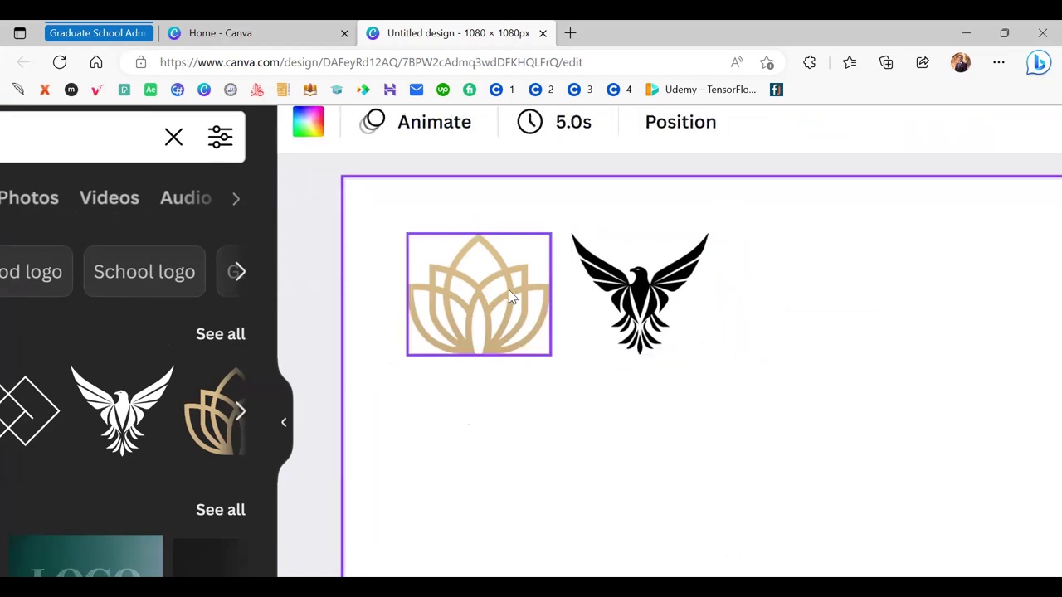
click(640, 289)
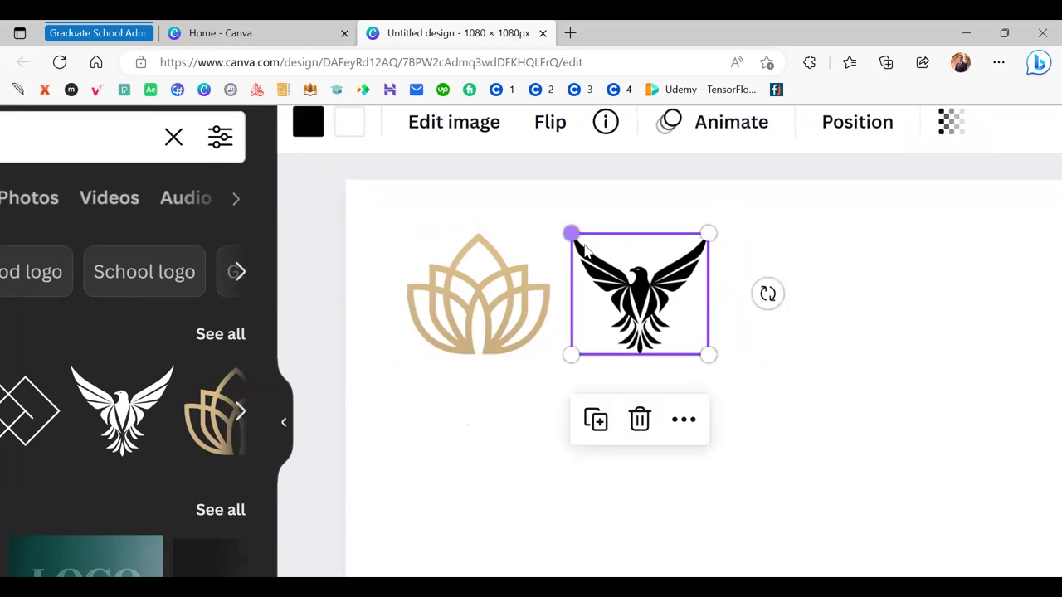
key(ctrl+0)
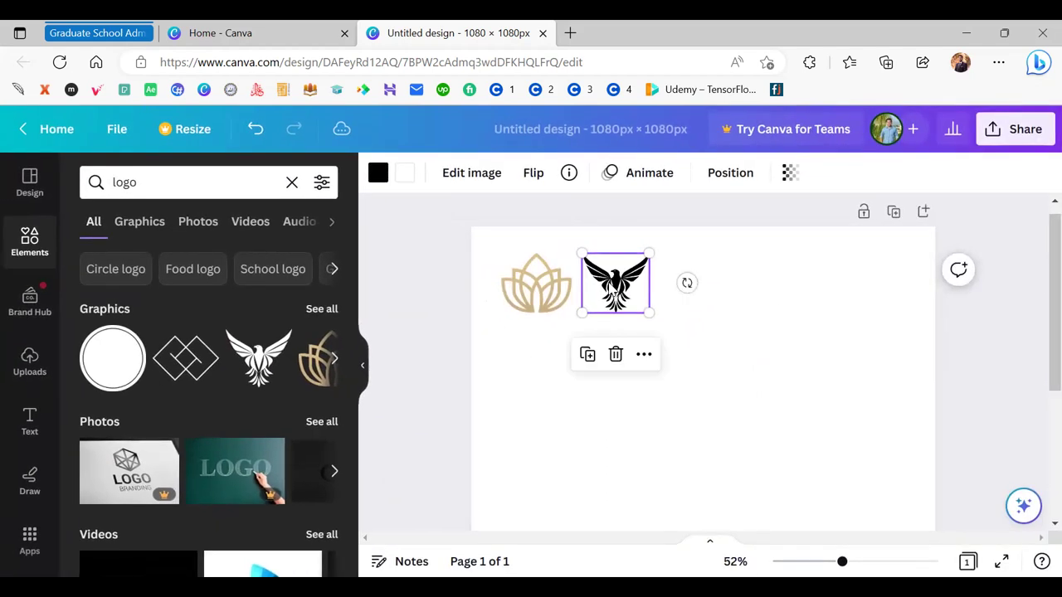
drag(594, 294, 870, 296)
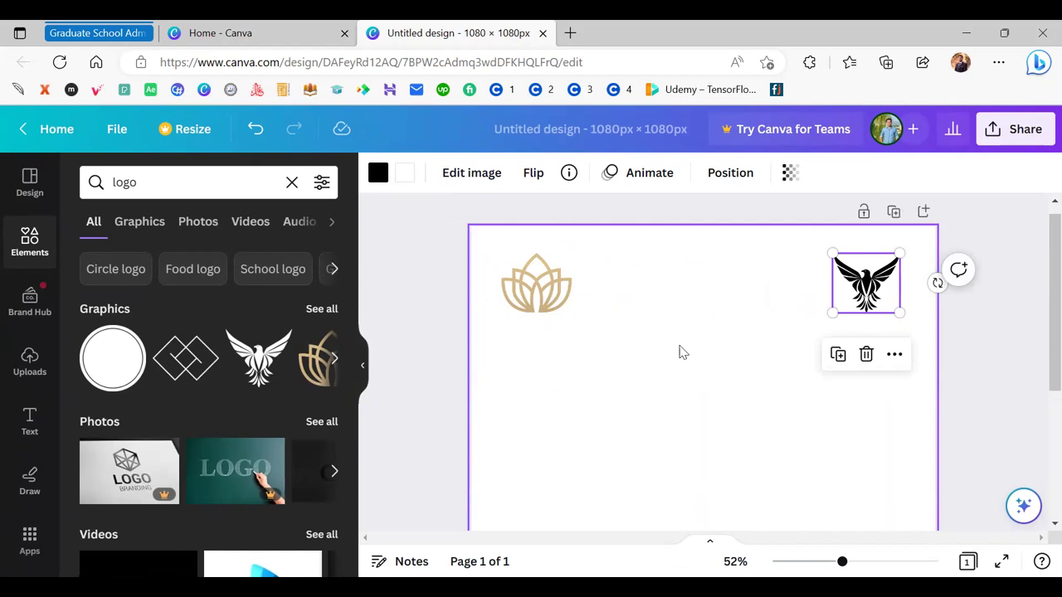
Step: Group the lotus and eagle logos and move the group slightly down the page
click(679, 352)
scroll(679, 353, down, 3)
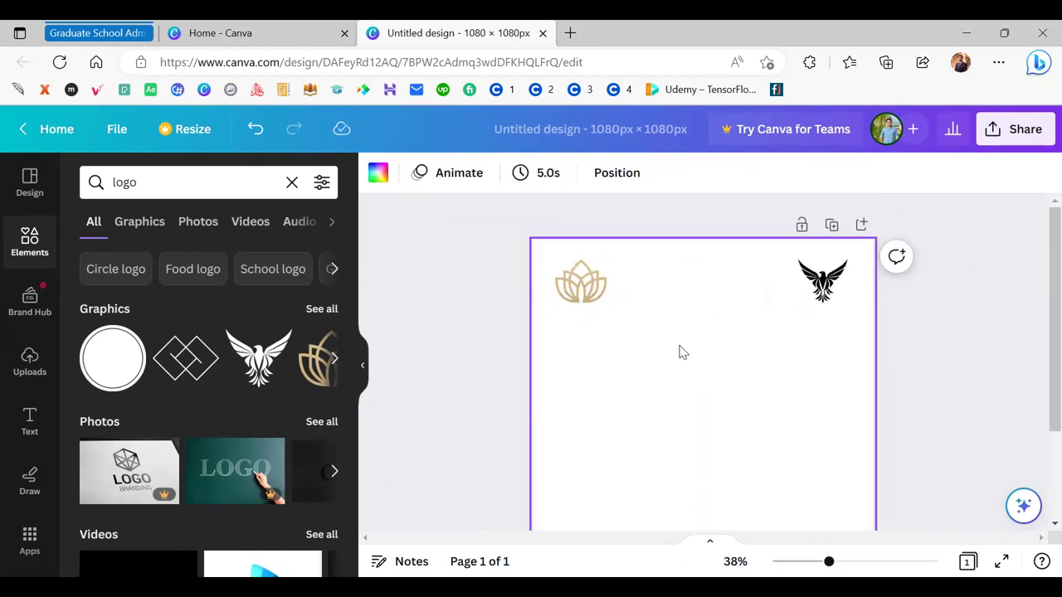
scroll(678, 353, down, 1)
scroll(680, 353, up, 1)
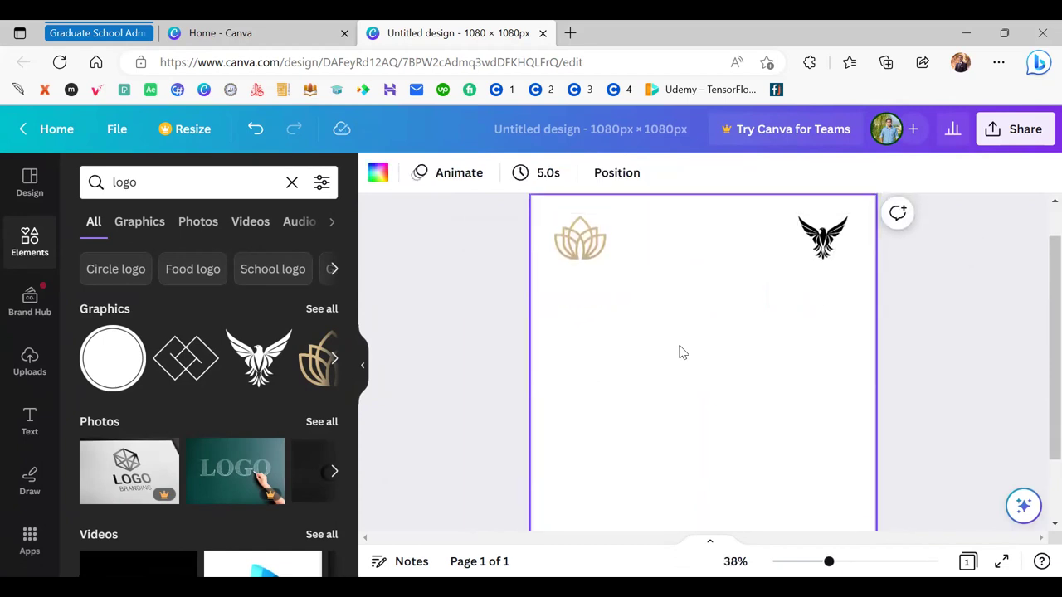
click(593, 270)
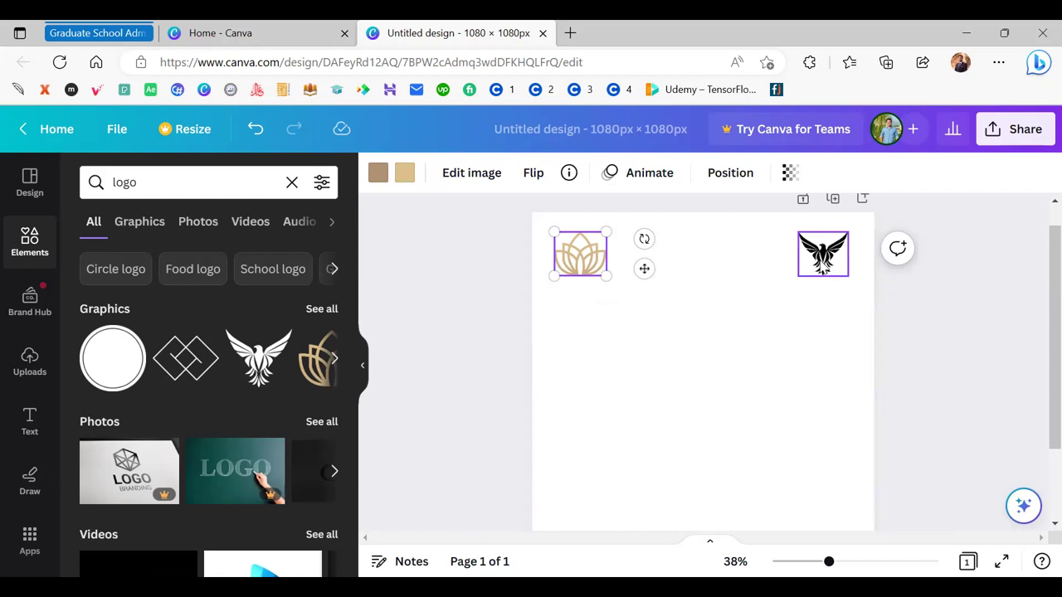
shift+click(823, 265)
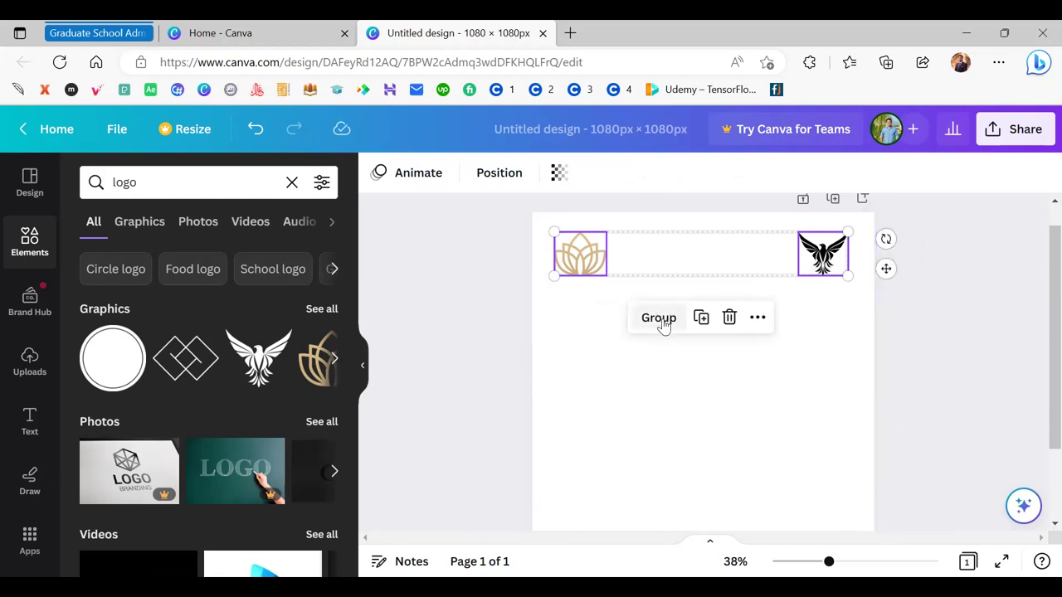
click(660, 319)
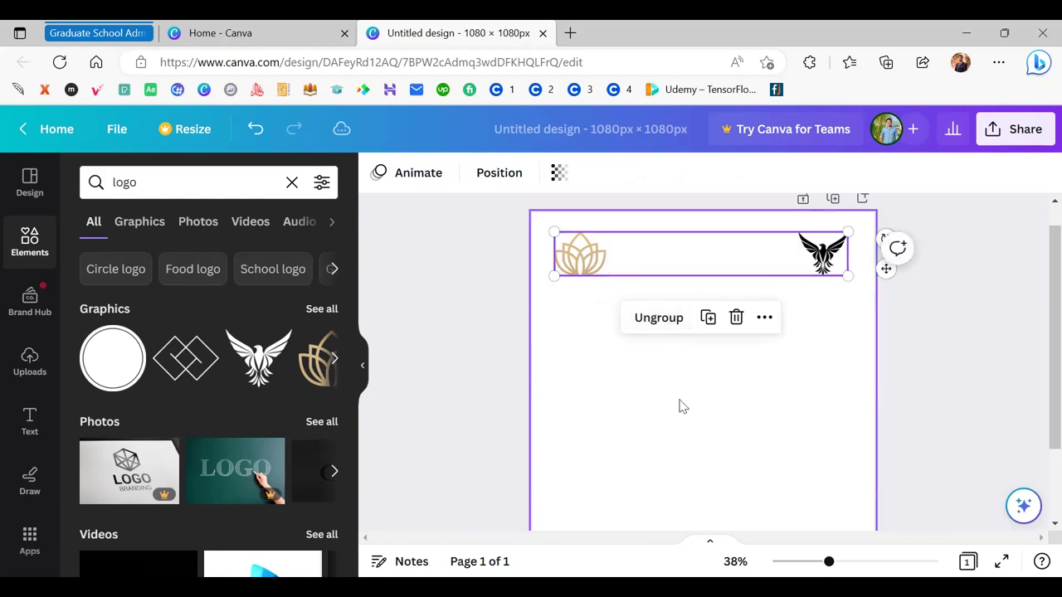
click(789, 371)
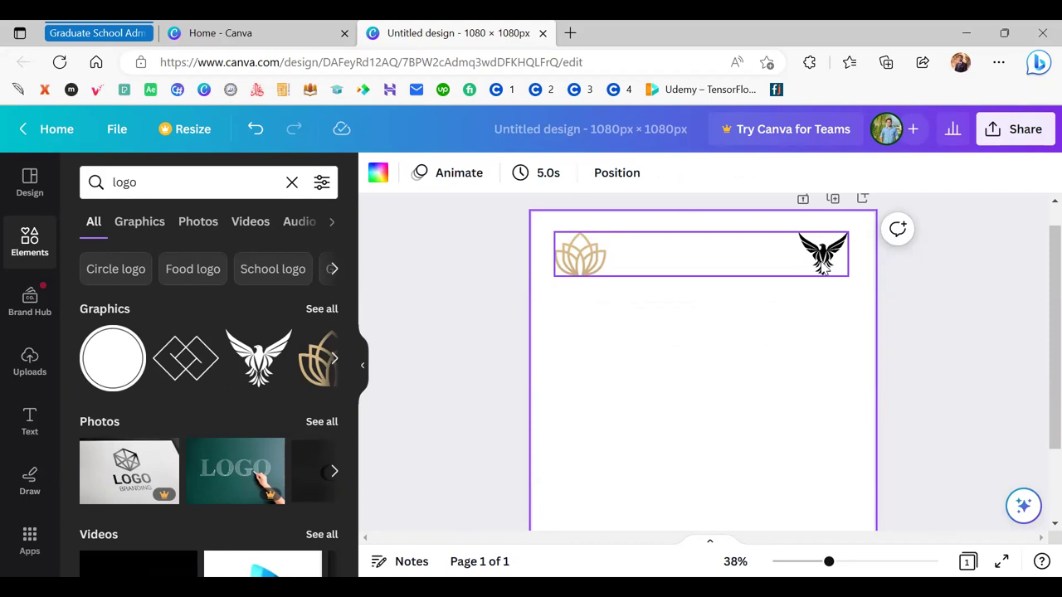
mouse_move(824, 264)
mouse_down()
mouse_move(817, 324)
mouse_move(844, 296)
mouse_move(825, 281)
mouse_up()
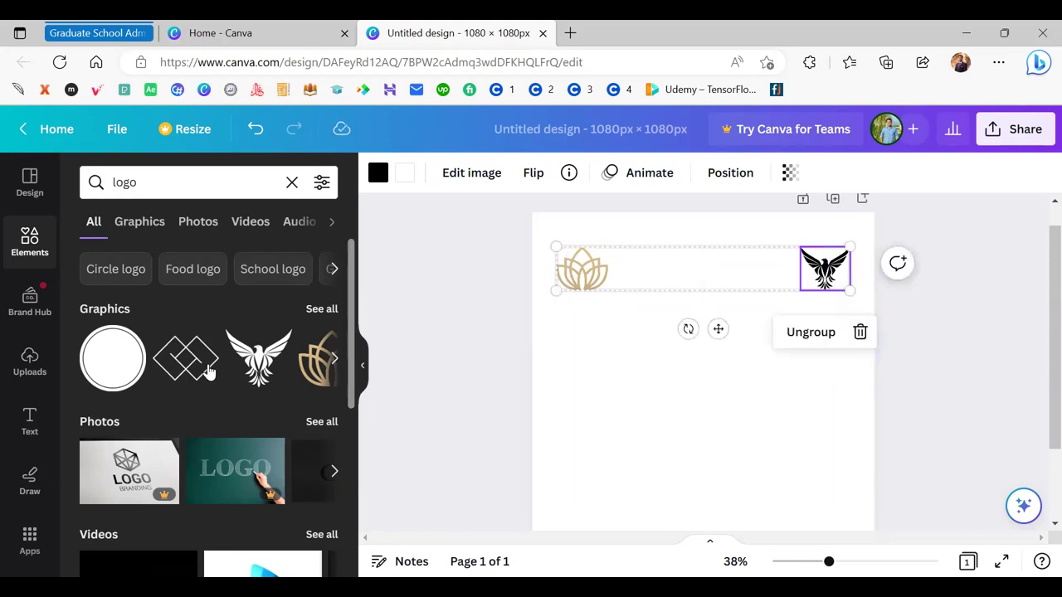
Step: Add the interlocking diamonds graphic mid-page and move the grouped logos down so they flank it
click(207, 369)
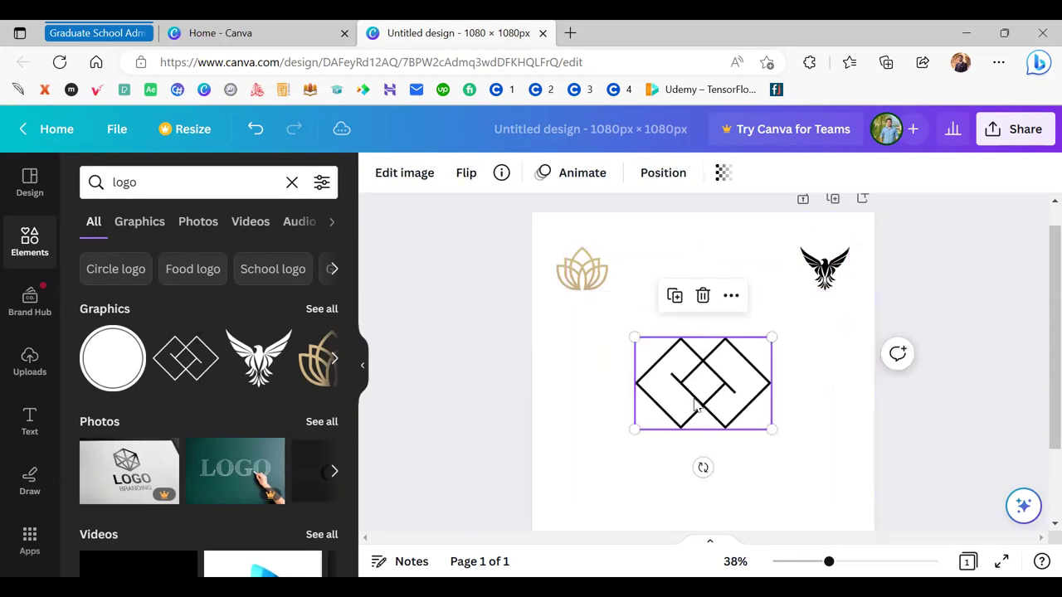
drag(696, 402, 691, 374)
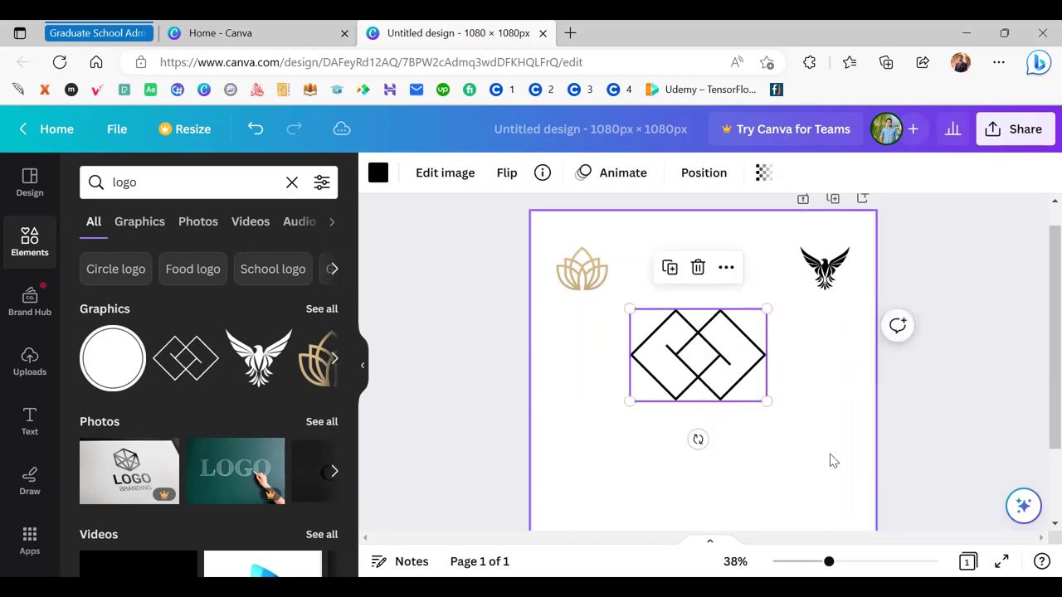
drag(809, 279, 808, 350)
click(796, 408)
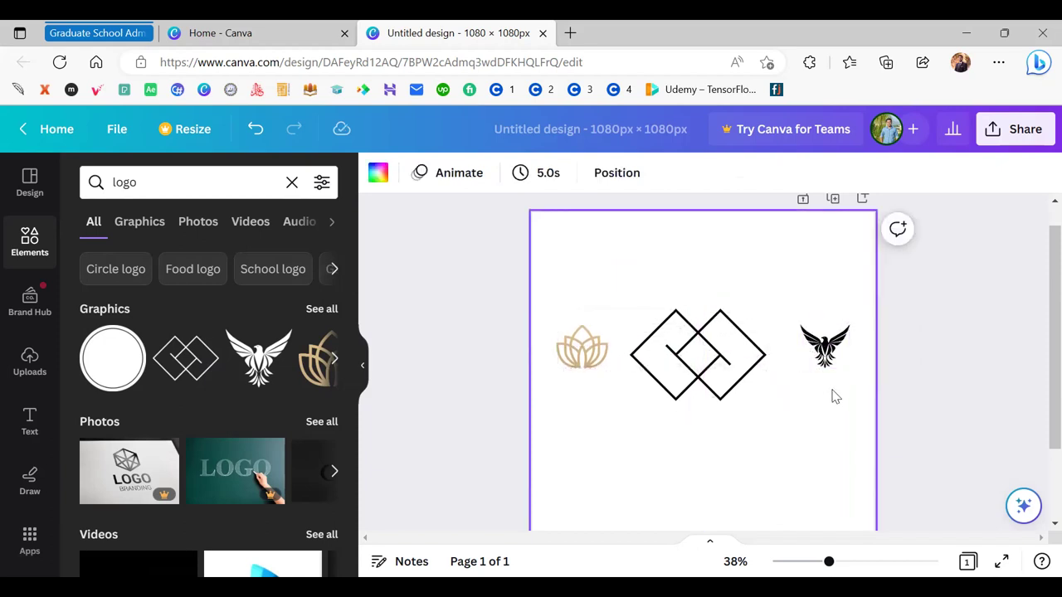
Step: Try moving the logo group and the diamonds graphic separately towards the page's upper edge, and undo both moves
drag(836, 397, 806, 479)
click(756, 351)
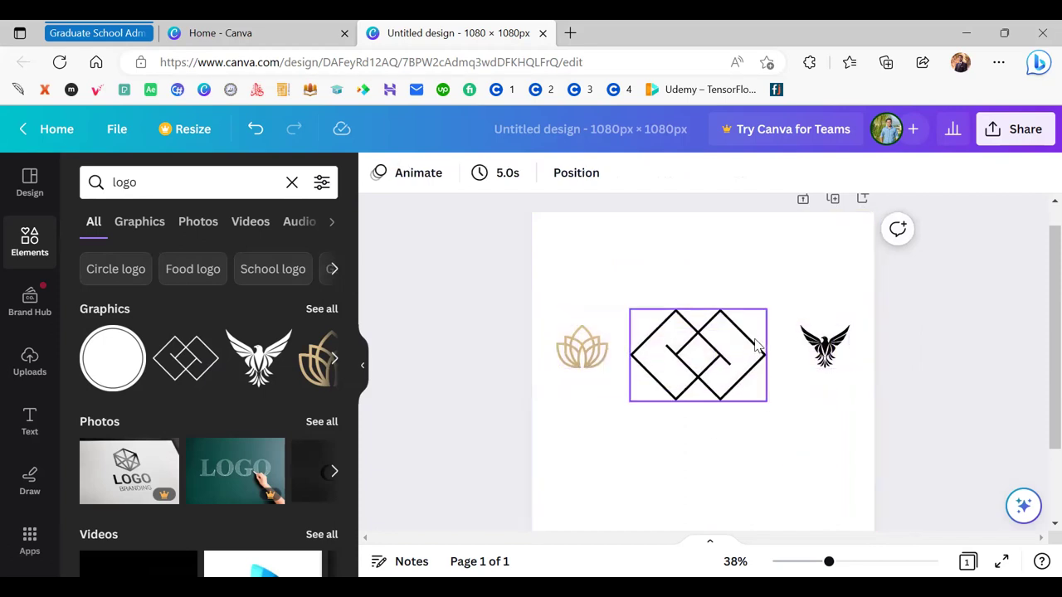
key(Tab)
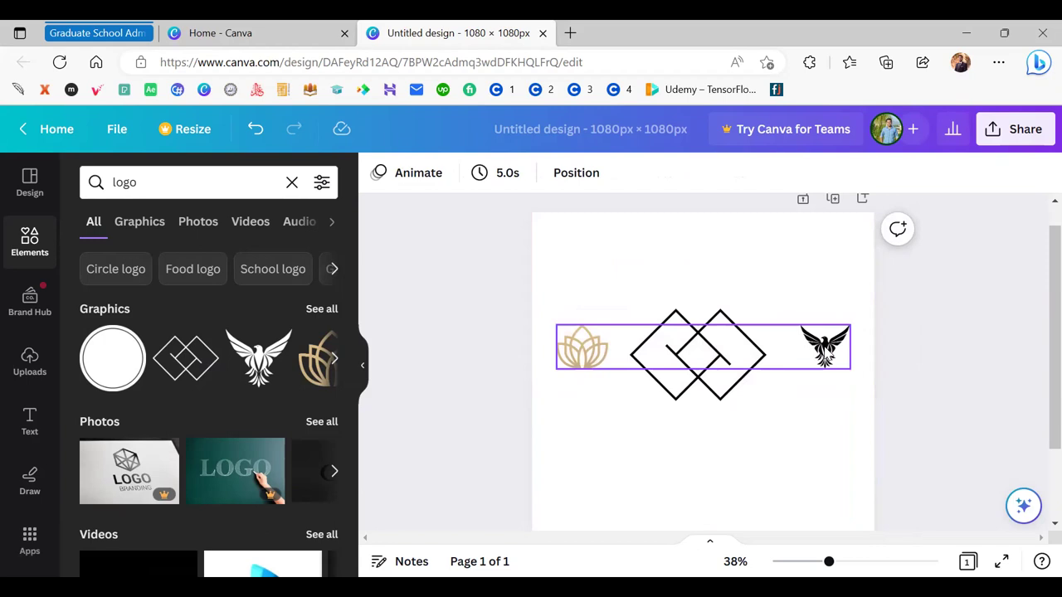
drag(835, 349, 853, 254)
drag(739, 316, 749, 263)
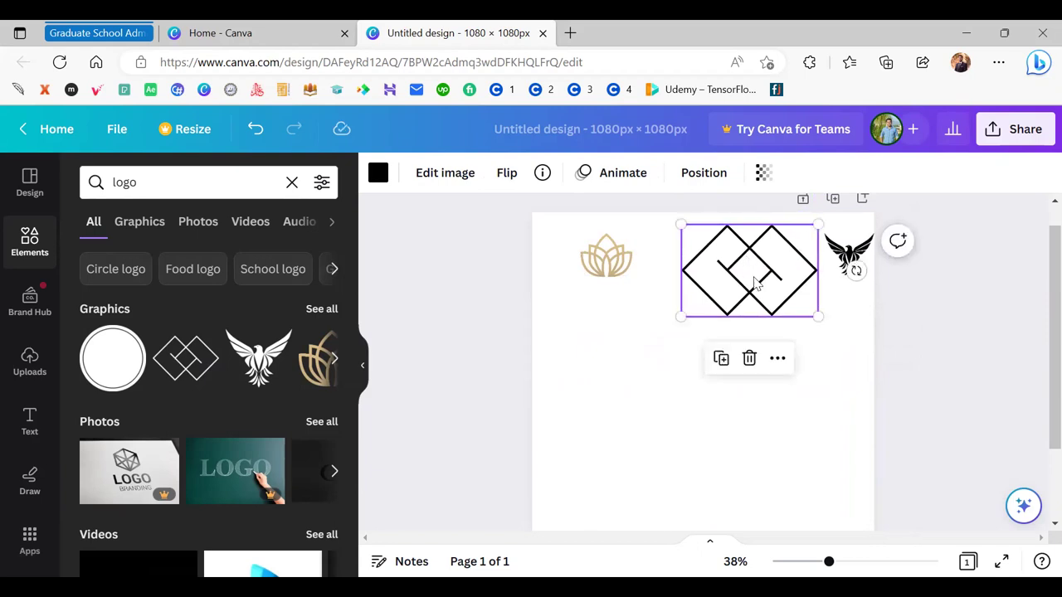
key(ctrl+z)
key(ctrl+z)
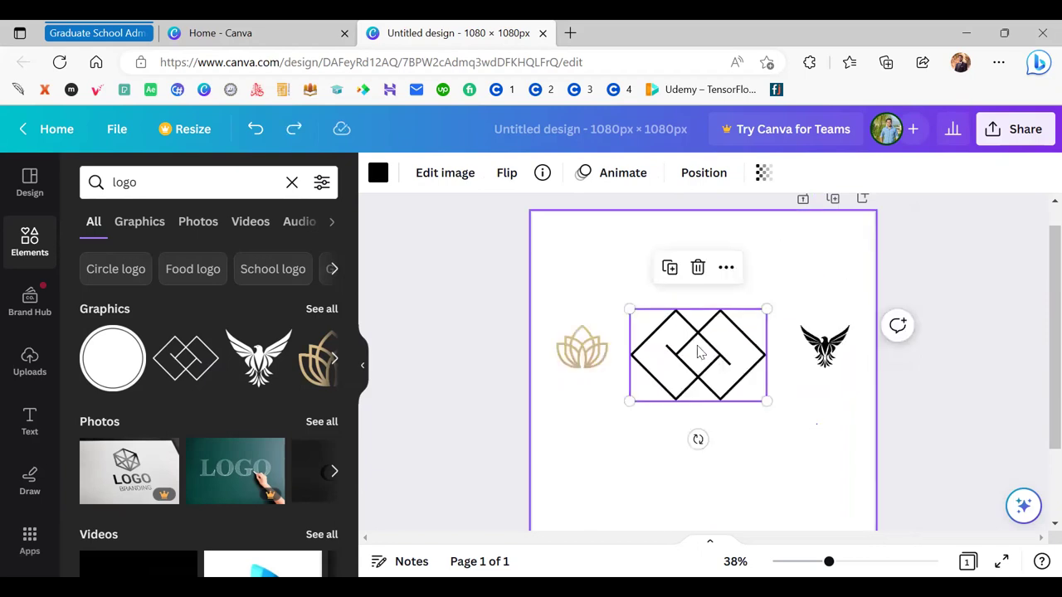
Step: Select the logo group and the diamonds graphic together and move them up near the page's upper edge
key(ctrl+a)
drag(683, 351, 693, 249)
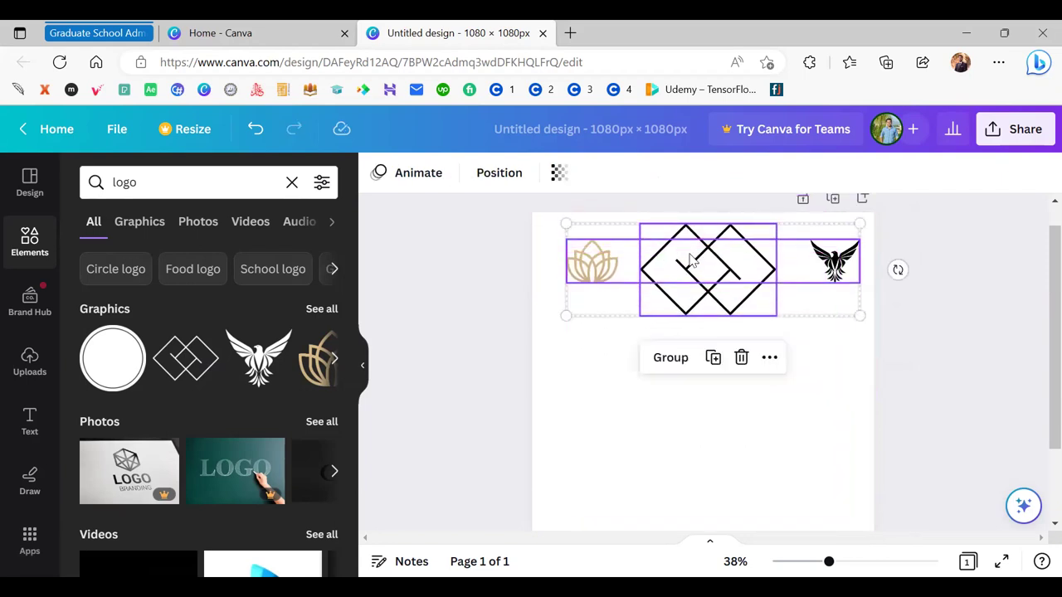
click(635, 394)
drag(605, 340, 831, 379)
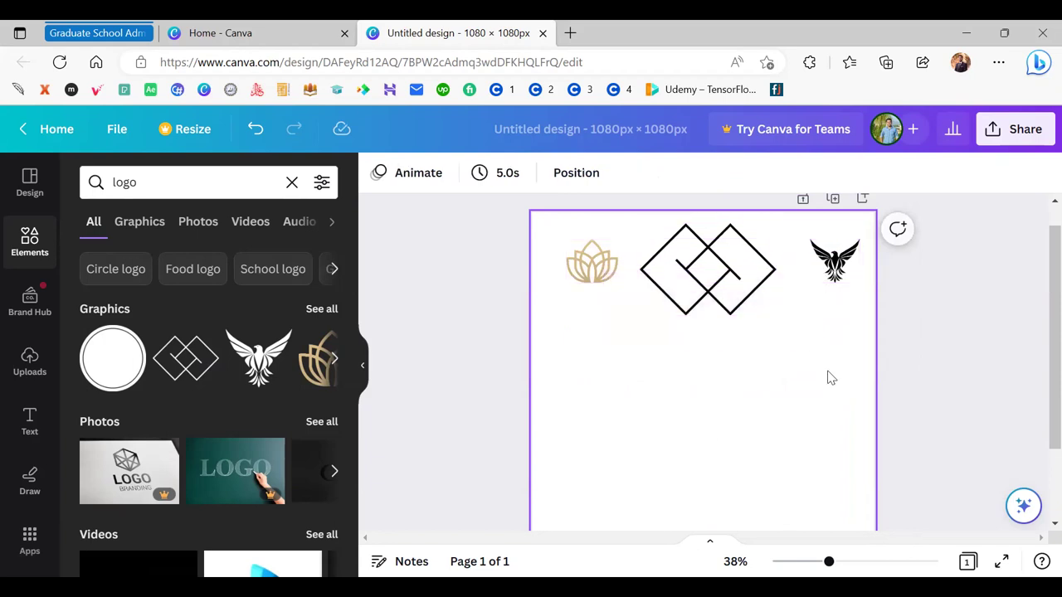
drag(830, 375, 624, 274)
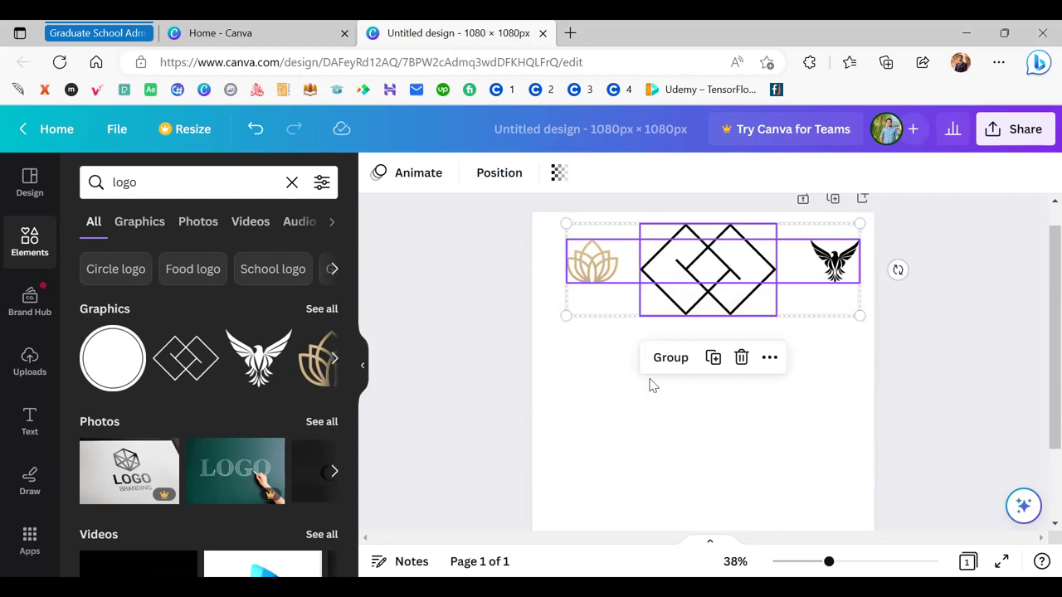
click(600, 427)
Step: Undo the recent moves and the insertion of the diamonds graphic
key(ctrl+z)
key(ctrl+z)
key(ctrl+z)
key(ctrl+z)
Step: Keep the logo group centred across the page, ungroup the lotus and eagle, and deselect them
click(739, 286)
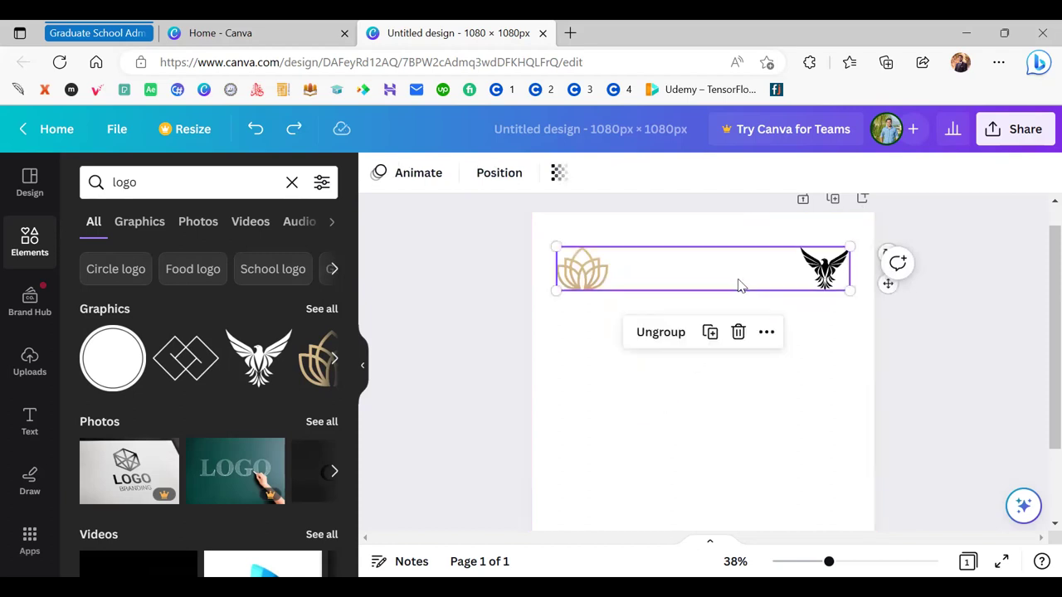
drag(740, 286, 738, 277)
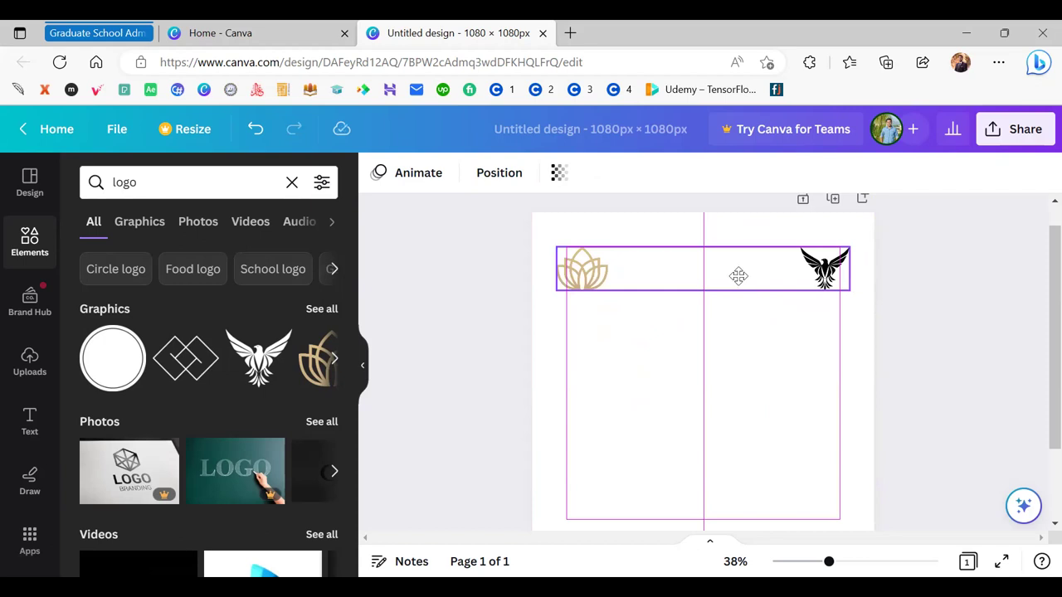
drag(739, 277, 738, 278)
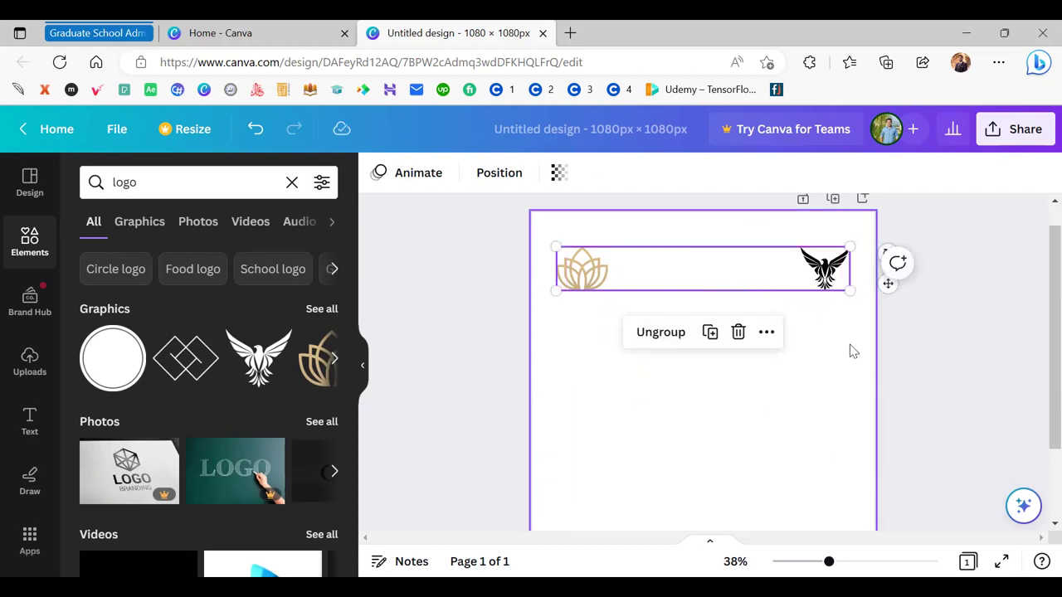
click(686, 340)
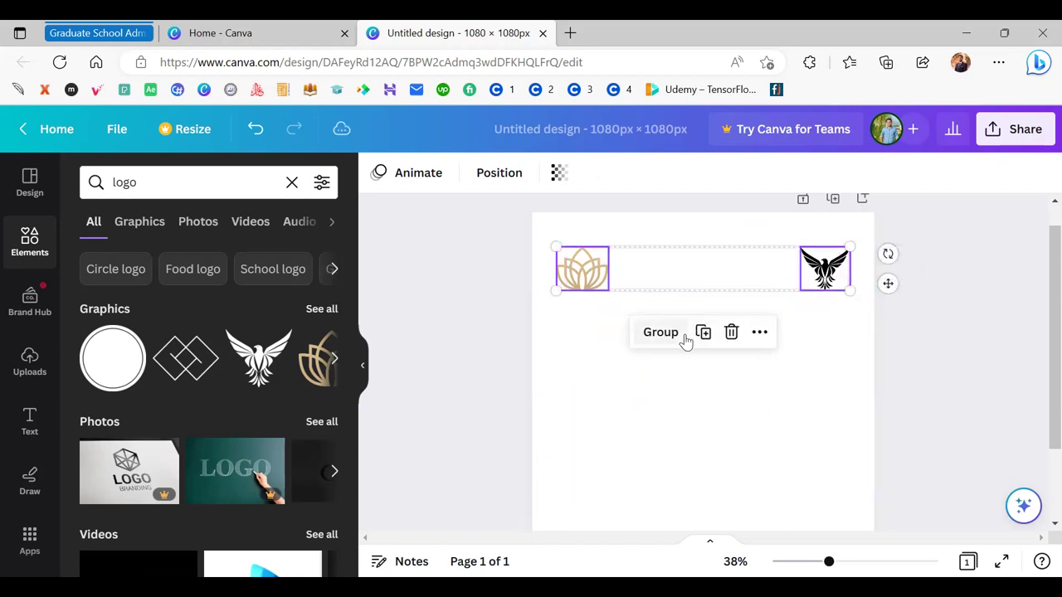
click(710, 412)
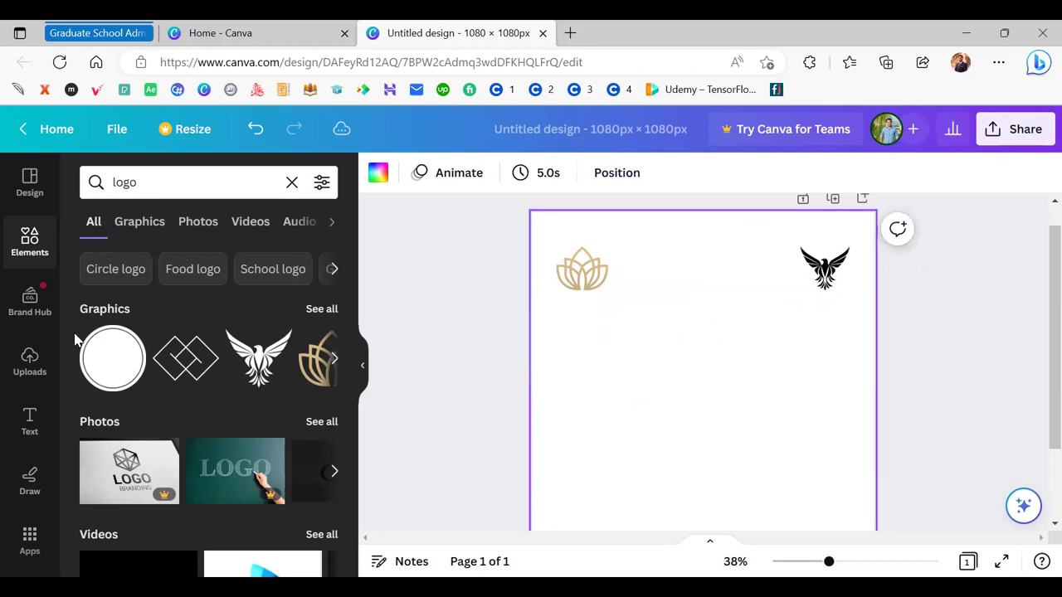
Step: Add the interlocking diamonds graphic, shrink it to roughly the logos' height and centre it between the lotus and eagle
scroll(234, 369, right, 3)
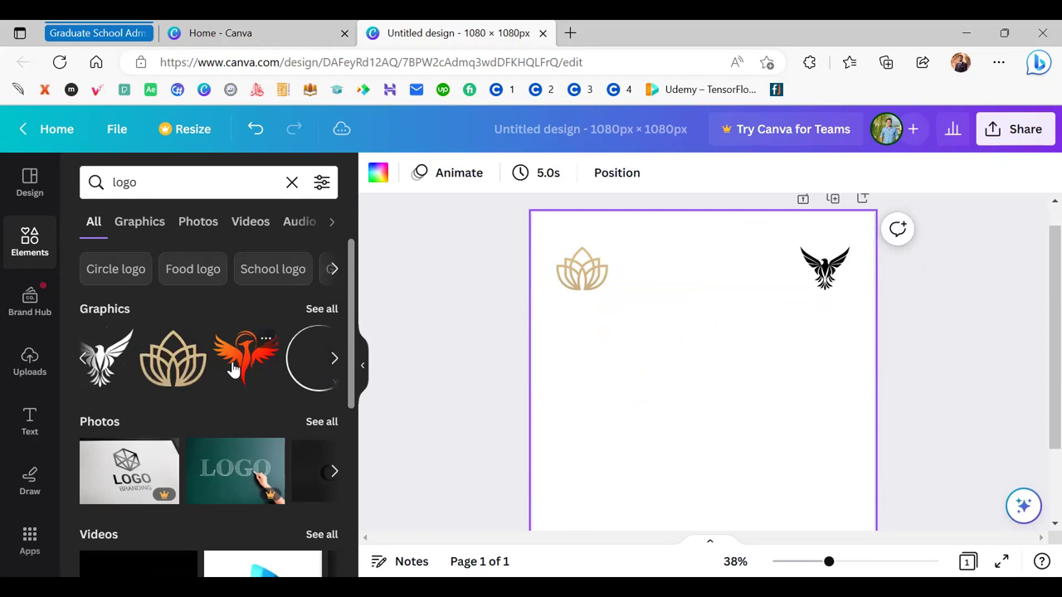
scroll(234, 369, right, 2)
scroll(234, 370, left, 3)
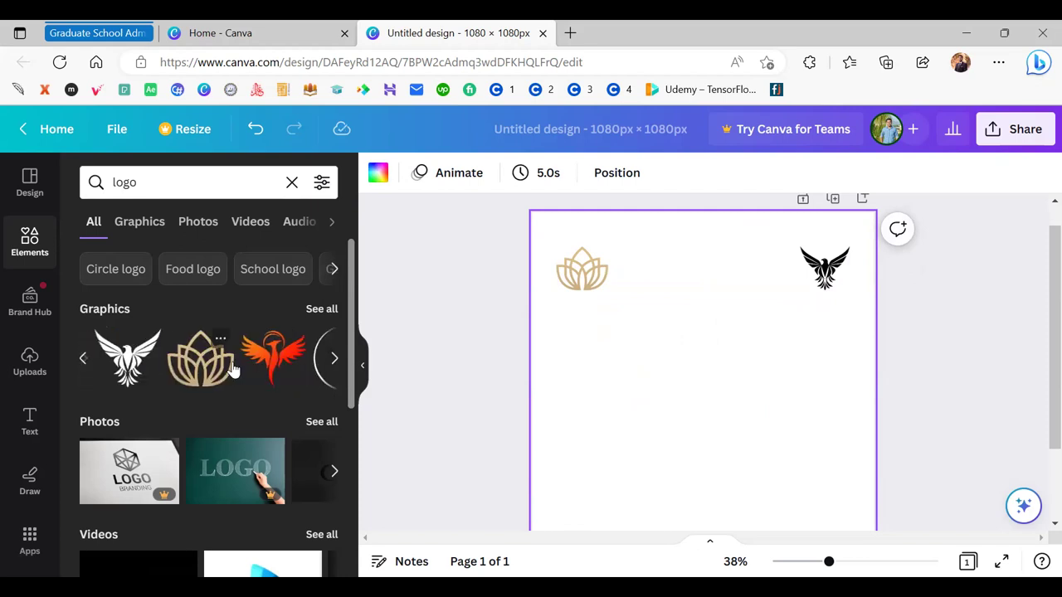
scroll(234, 370, left, 2)
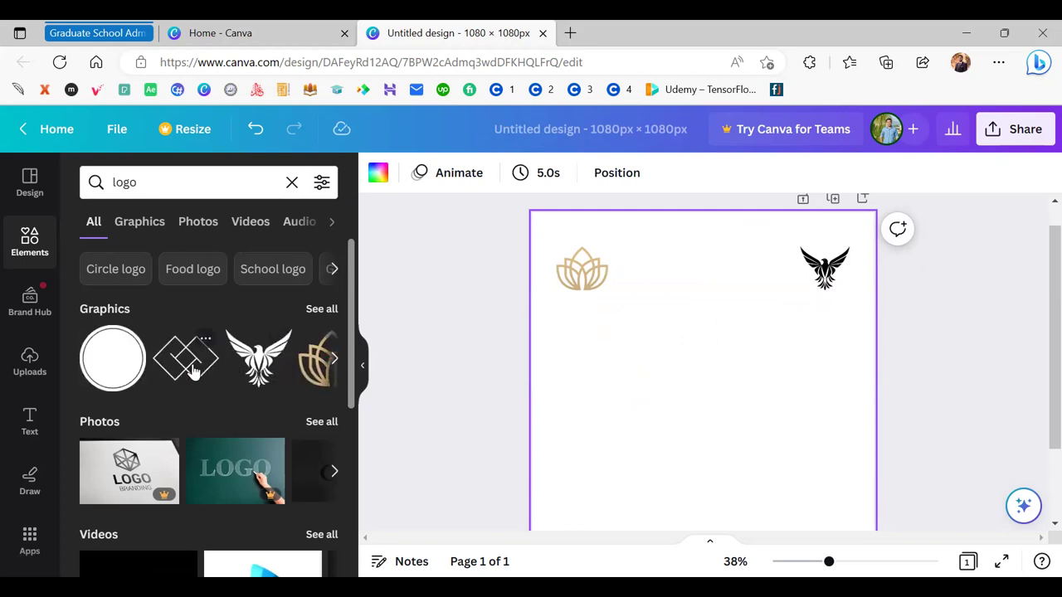
click(191, 371)
drag(712, 402, 703, 263)
click(777, 324)
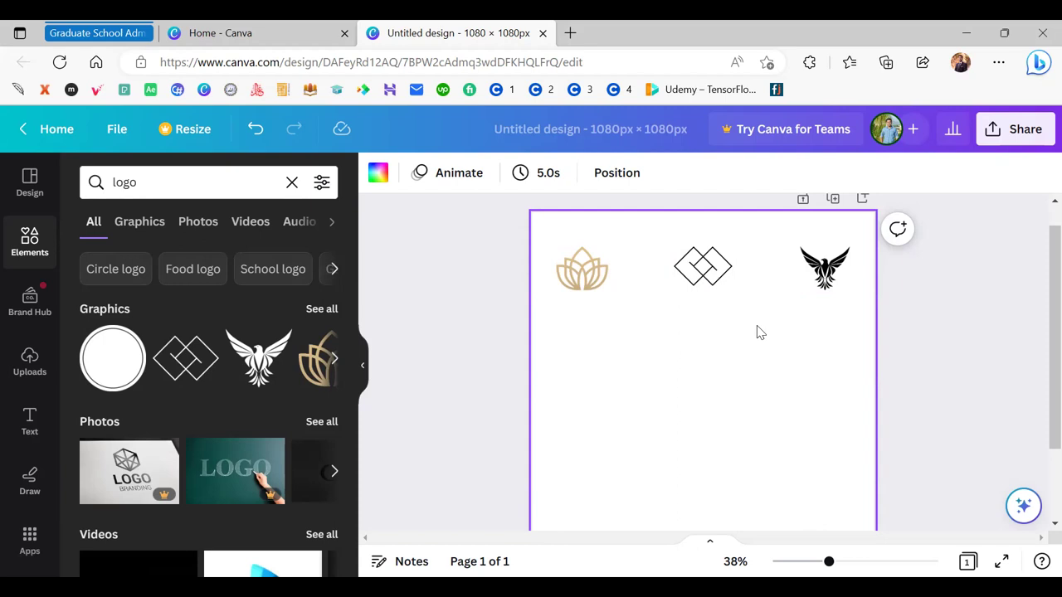
Step: Delete the diamonds and eagle graphics together, keeping only the lotus logo on the page
drag(860, 328, 689, 276)
key(Delete)
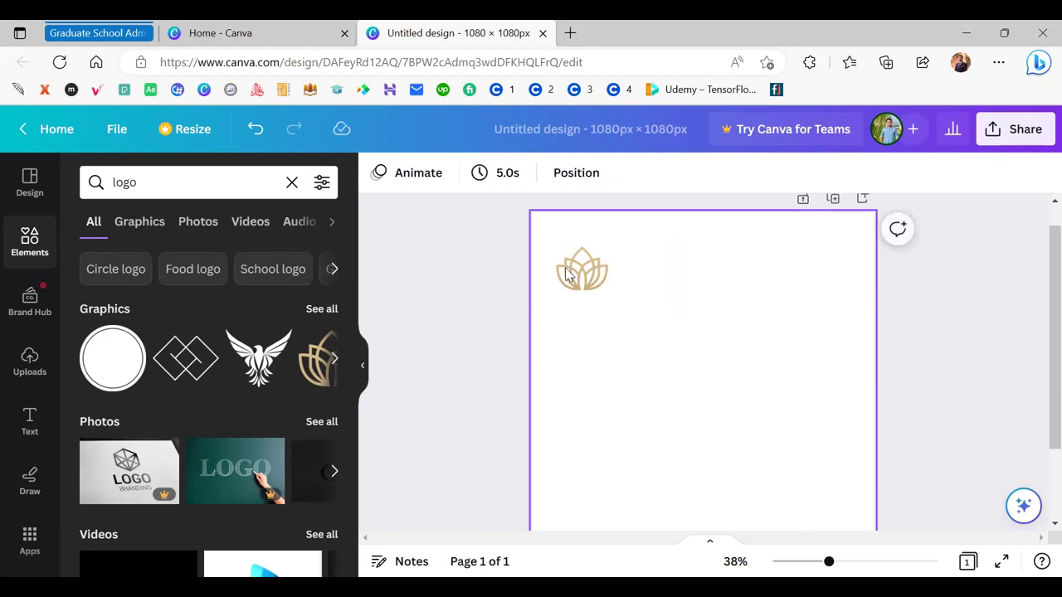
scroll(697, 346, down, 2)
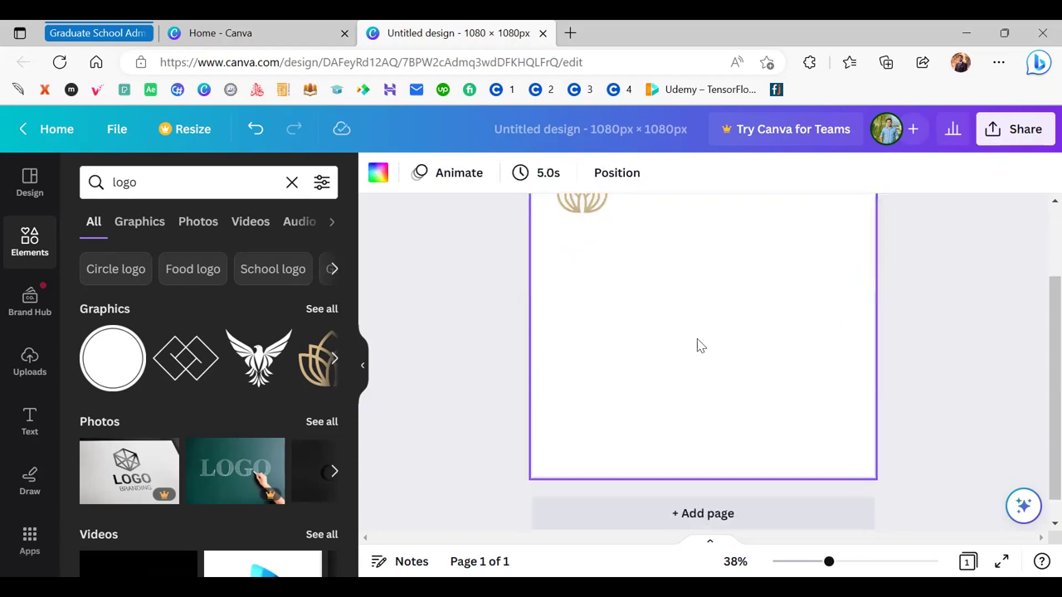
scroll(697, 346, up, 1)
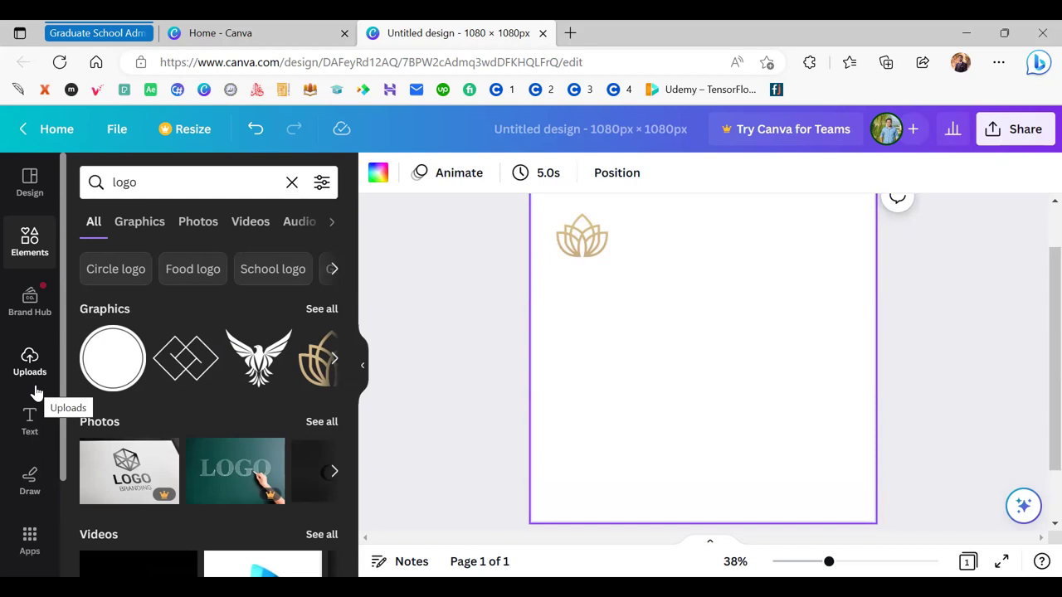
Step: Add a default heading to the page and move it up just below and right of the lotus logo
click(29, 430)
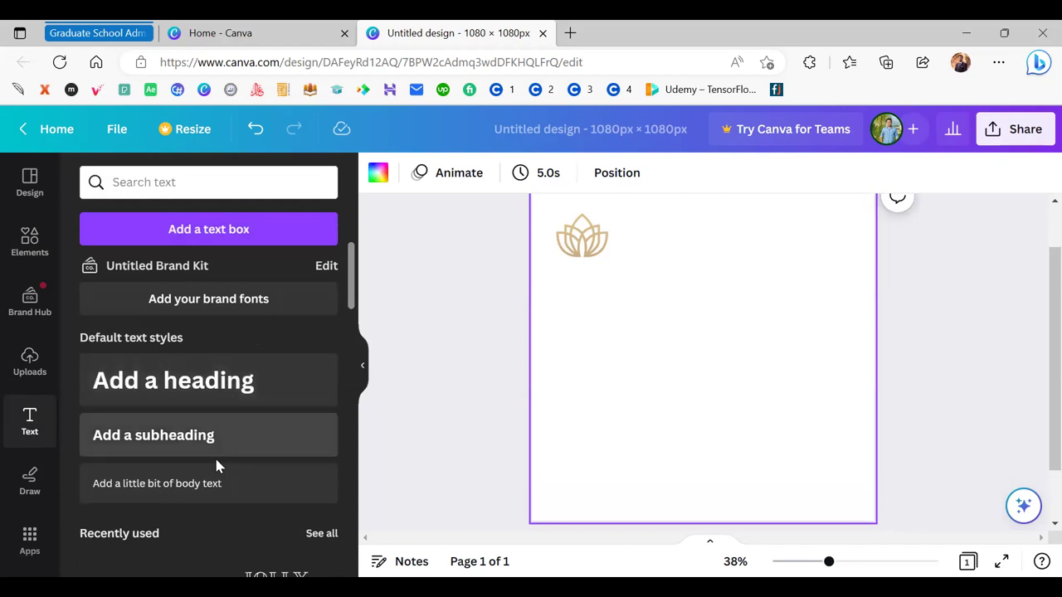
scroll(210, 374, down, 1)
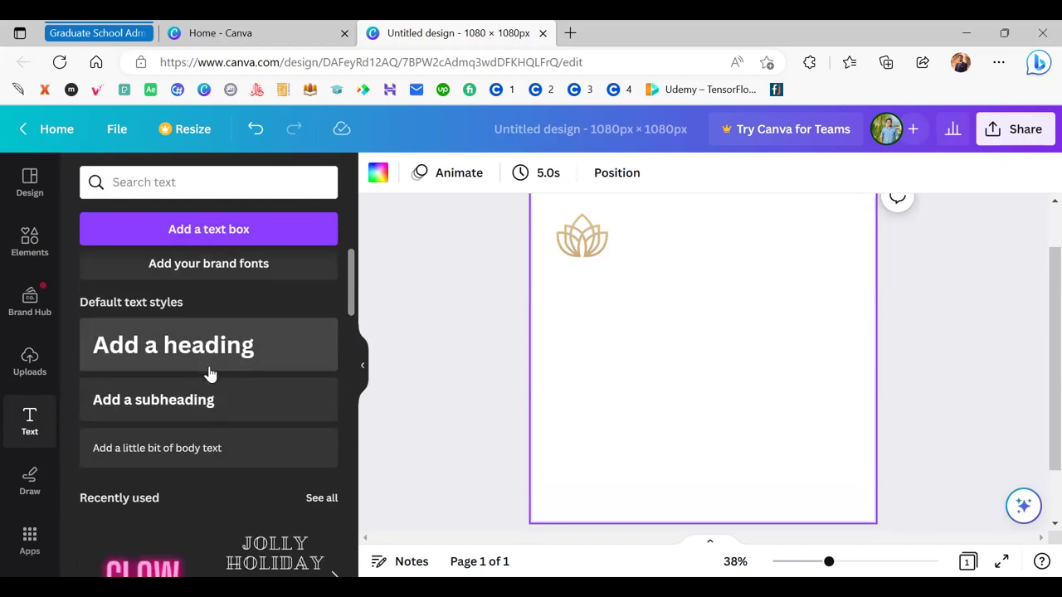
scroll(210, 374, up, 1)
click(210, 373)
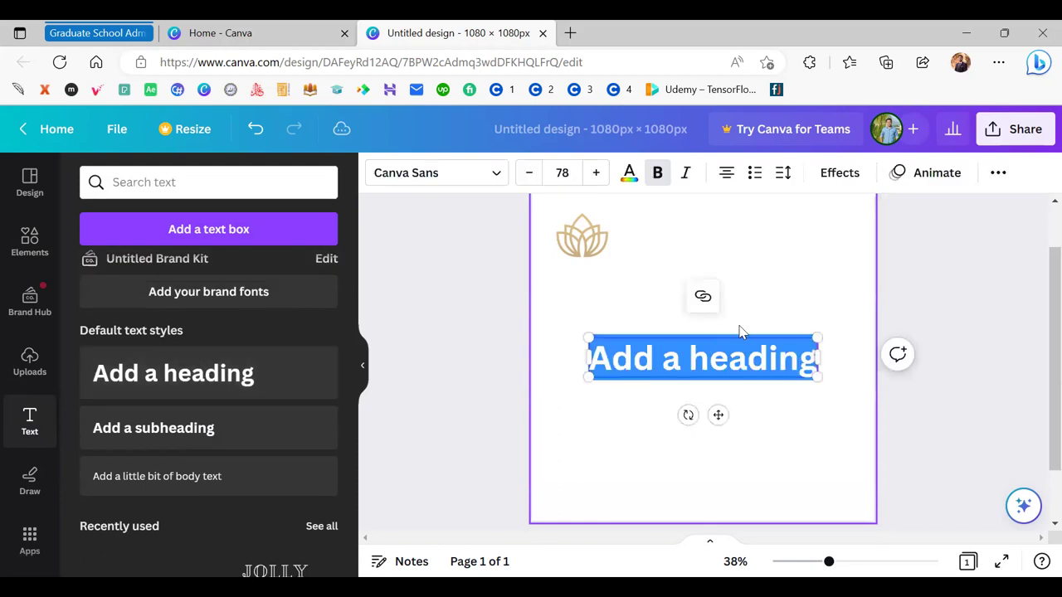
click(749, 266)
scroll(749, 265, up, 1)
drag(730, 378, 728, 301)
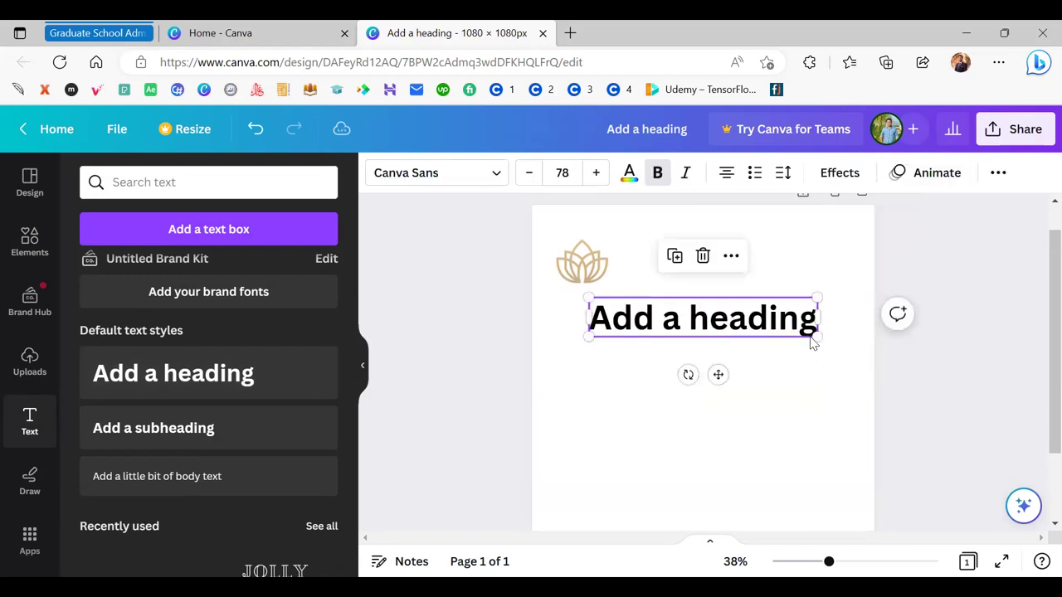
Step: Shrink the heading to font size 54 and replace its text with "Super deal"
drag(815, 332, 735, 297)
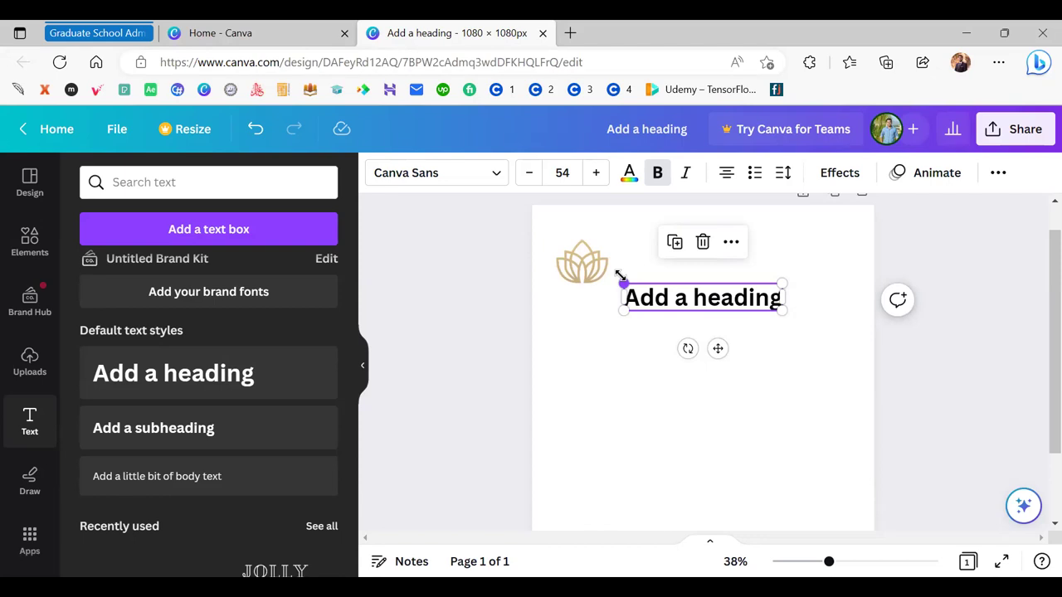
double_click(676, 301)
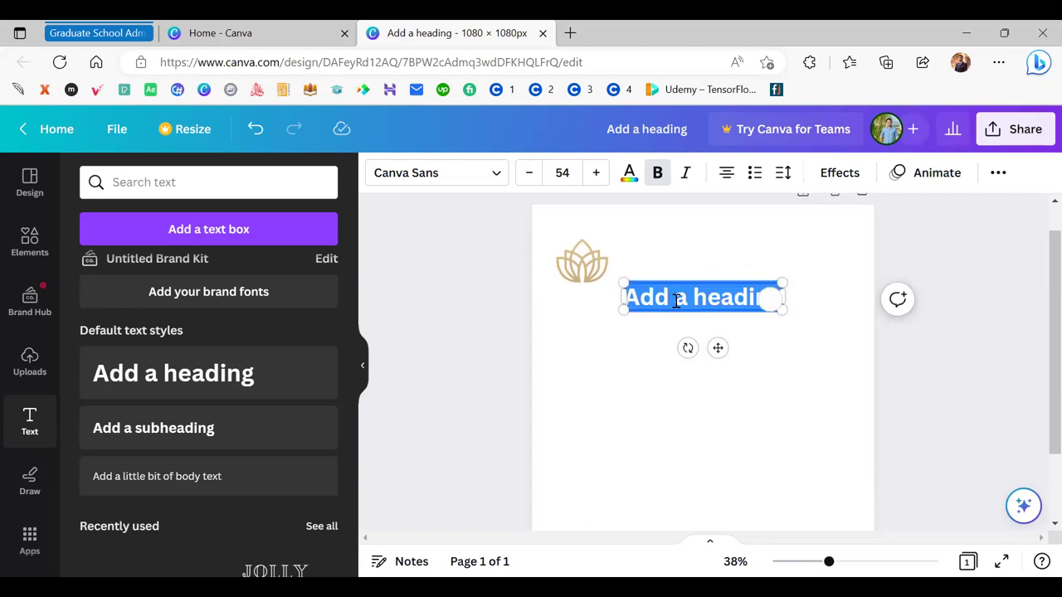
text(Syper)
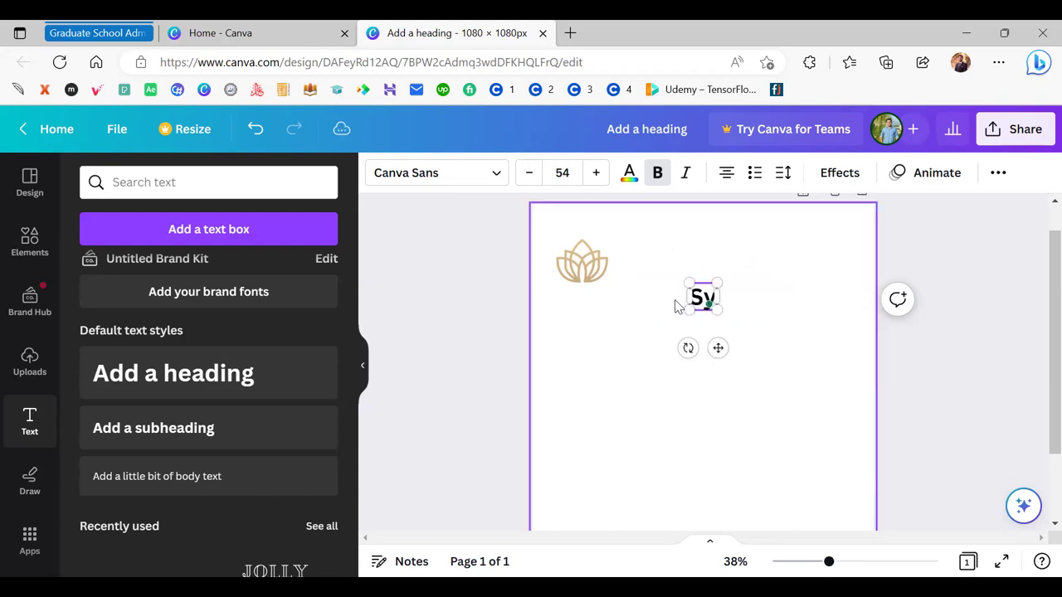
key(BackSpace)
key(BackSpace)
key(BackSpace)
key(BackSpace)
text(y)
key(BackSpace)
text(uper deal)
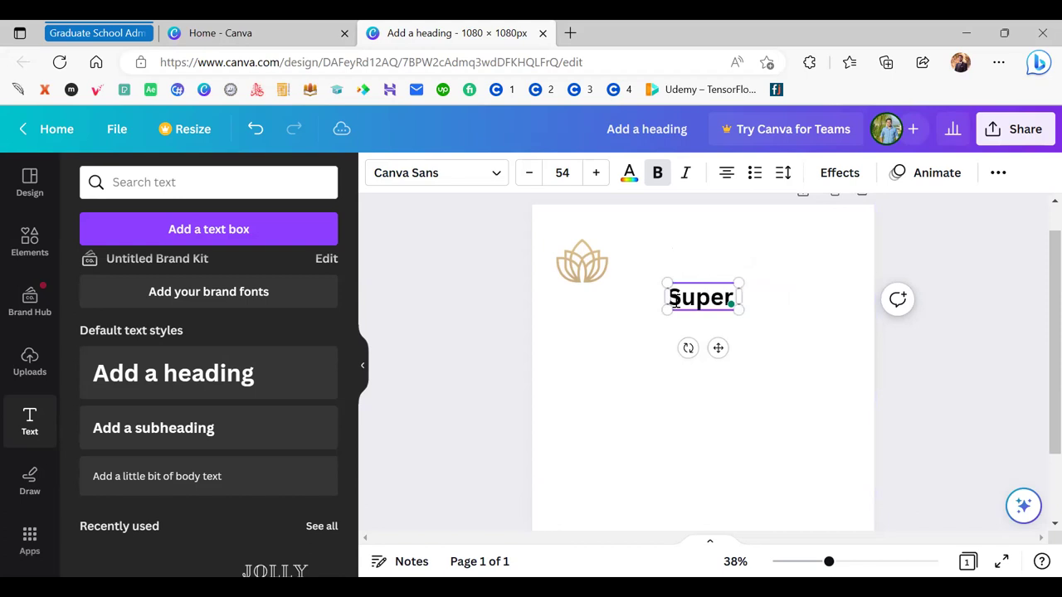
Step: Move the "Super deal" text below the lotus logo, near the page's left side
click(801, 362)
click(700, 309)
drag(700, 309, 641, 359)
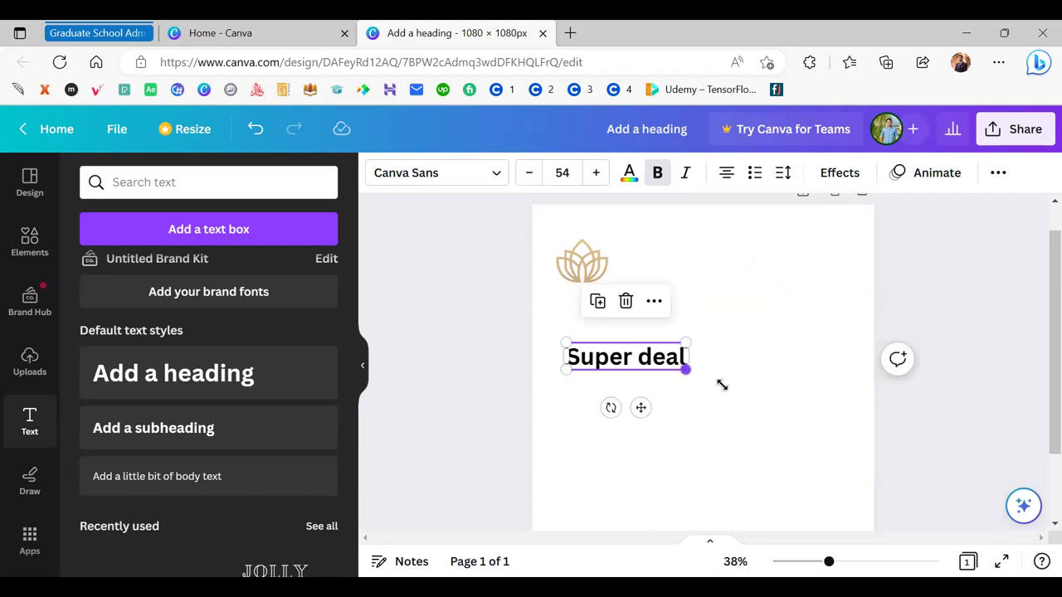
Step: Enlarge the "Super deal" text to font size 71.6 and rotate it to -5°
drag(722, 385, 725, 382)
drag(631, 415, 635, 426)
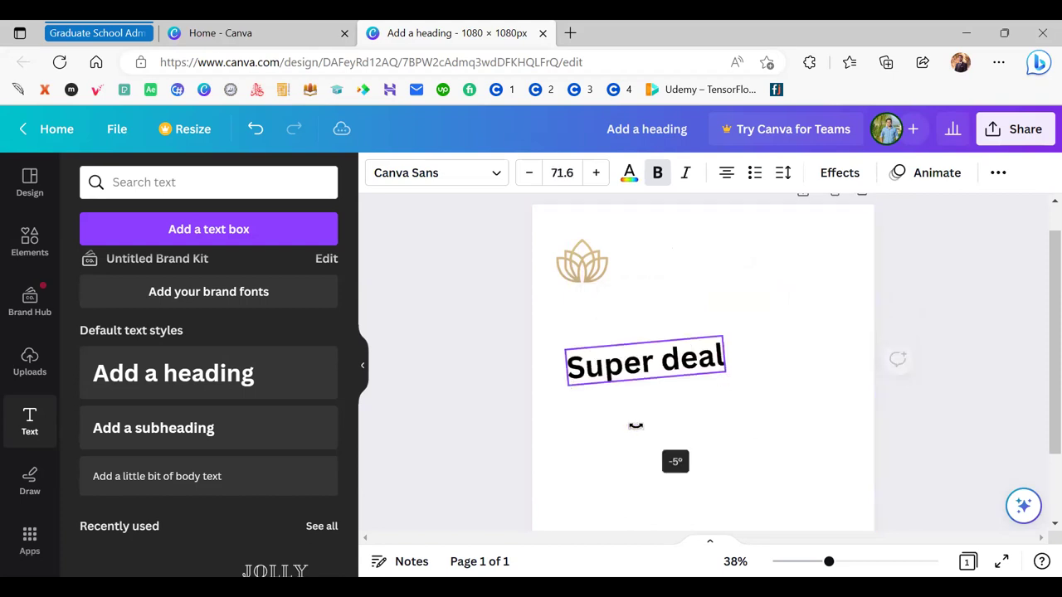
Step: Search the fonts for "sport" and apply the Lastica font to the "Super deal" text
click(467, 178)
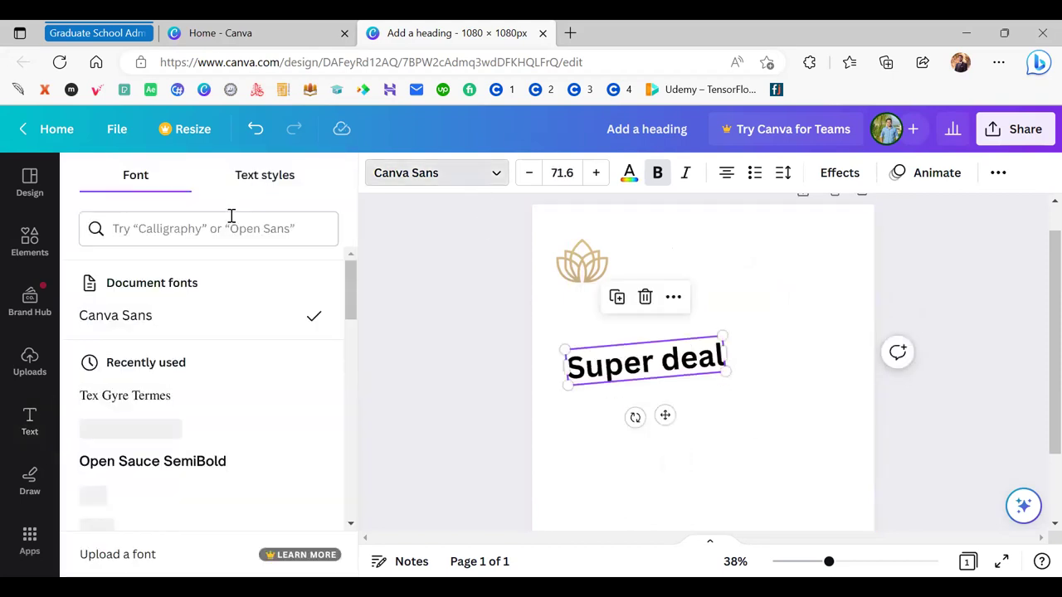
click(231, 218)
text(sport)
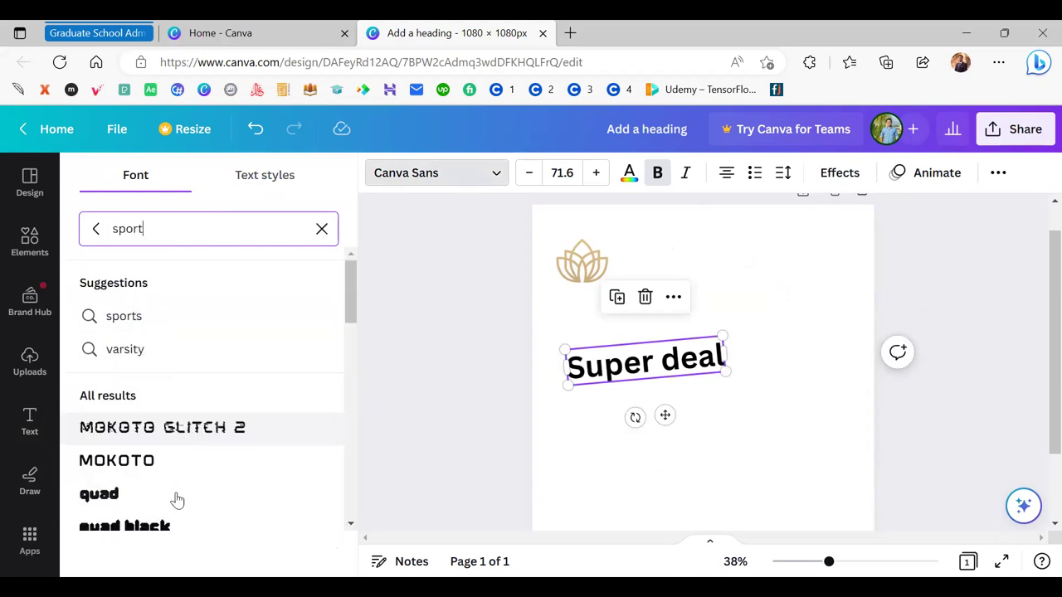
scroll(173, 498, down, 3)
click(172, 412)
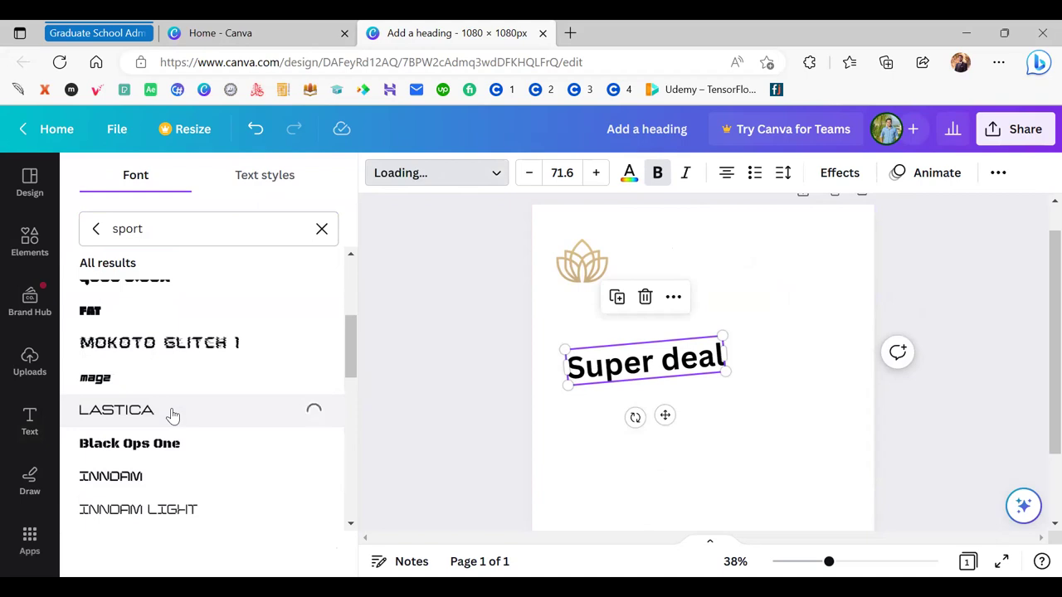
click(775, 436)
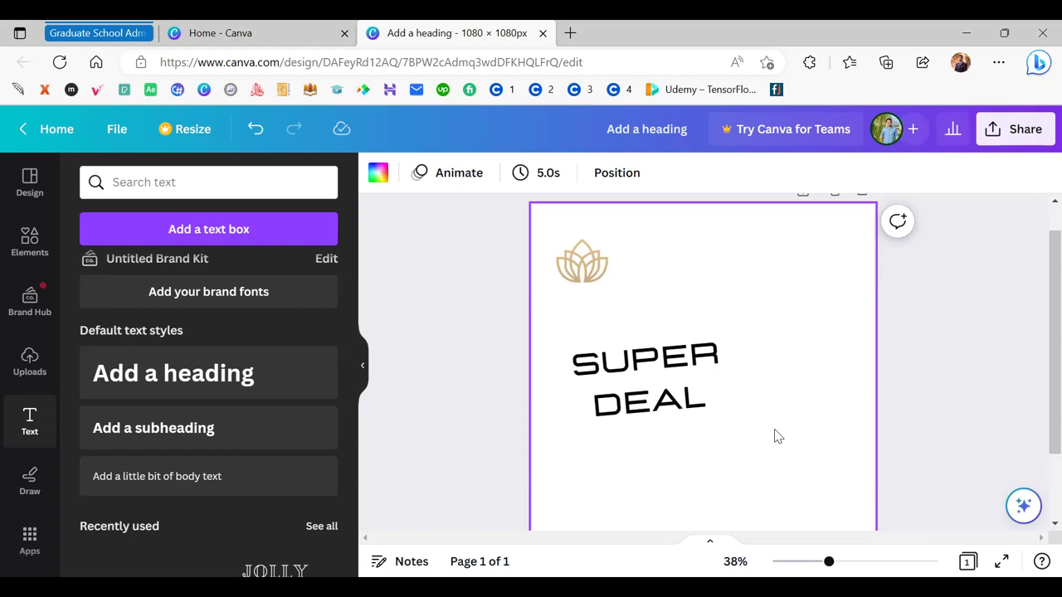
Step: Nudge the SUPER DEAL text slightly up and deselect it
click(674, 381)
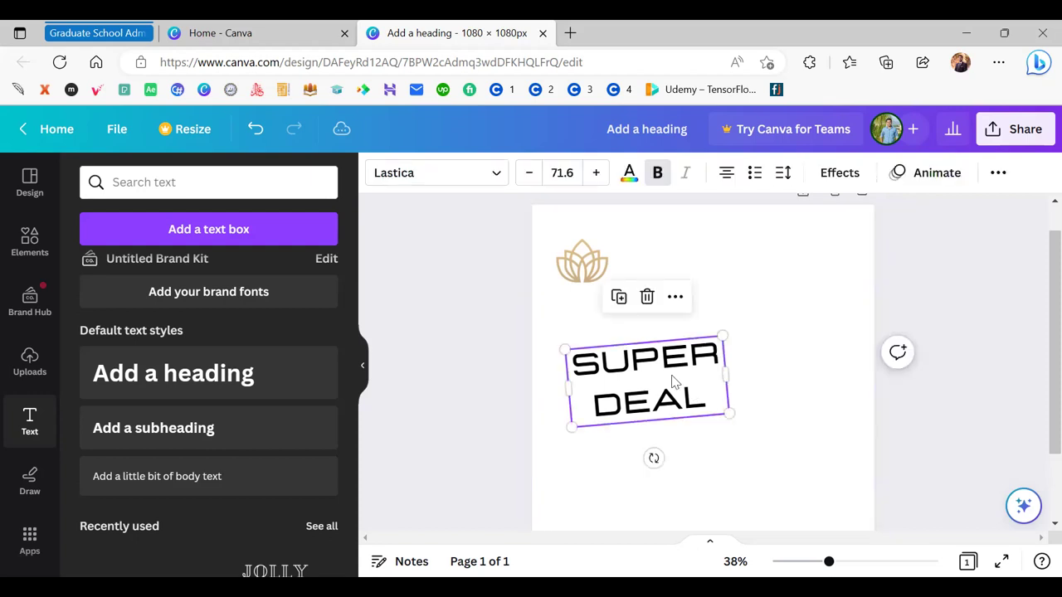
drag(687, 378, 687, 371)
click(774, 387)
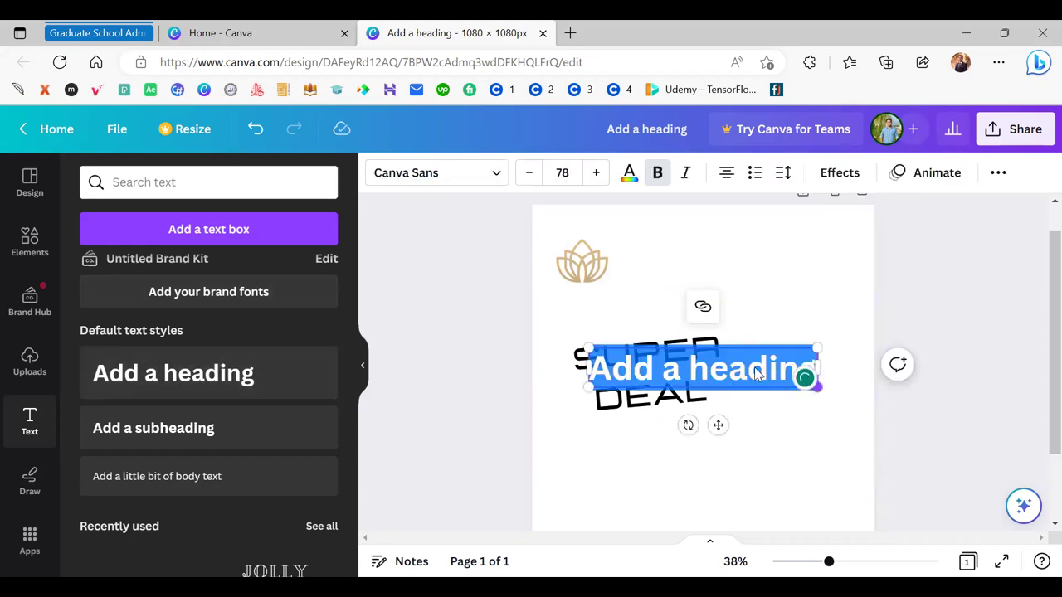
Step: Place a second default heading centred above SUPER DEAL and set its font size to 54
drag(818, 387, 747, 374)
drag(681, 413, 720, 349)
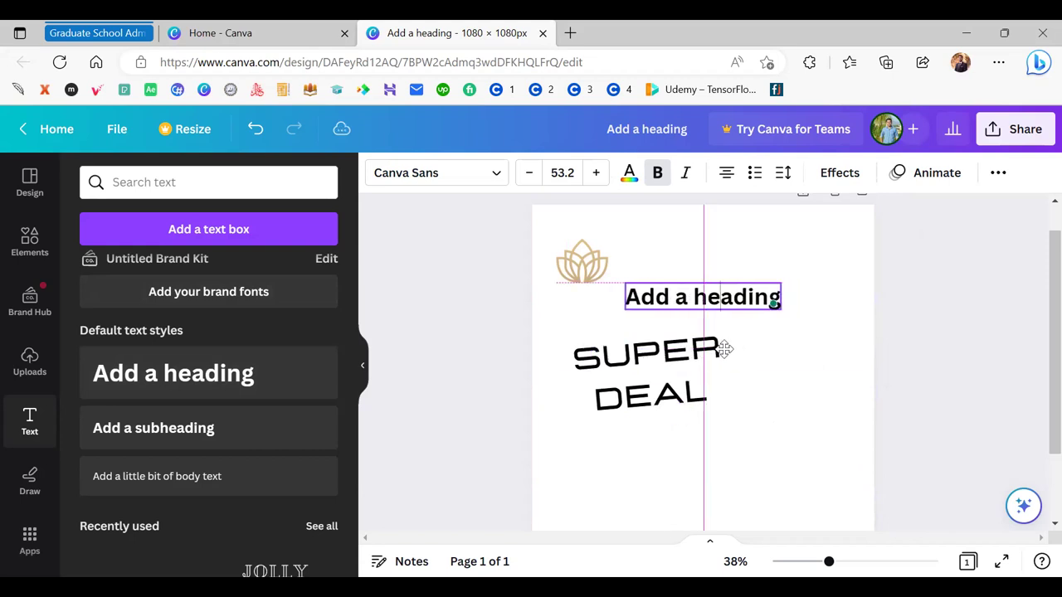
click(549, 171)
text(54)
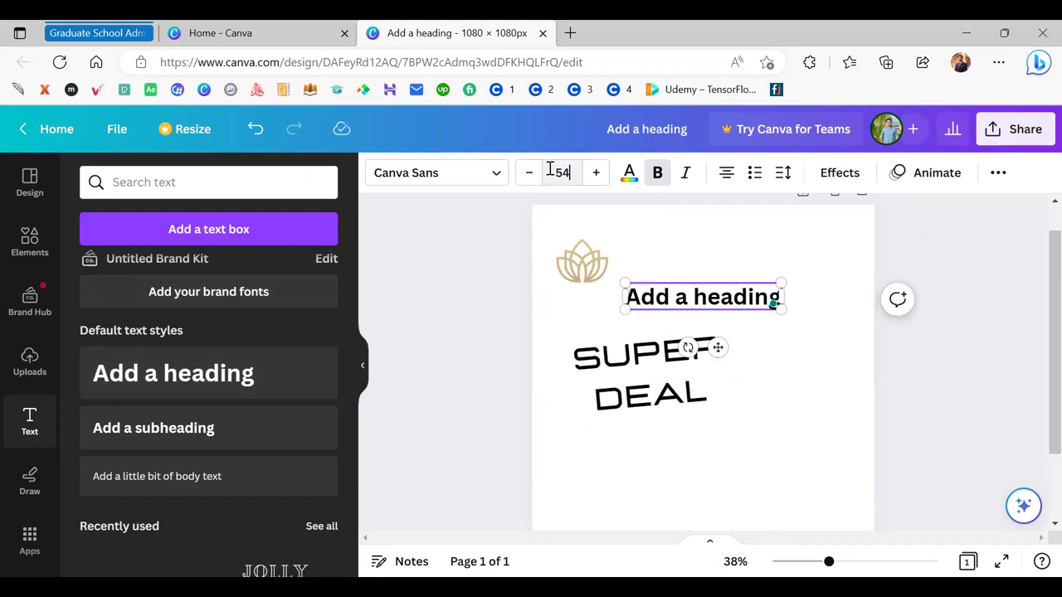
key(Return)
click(651, 395)
click(652, 395)
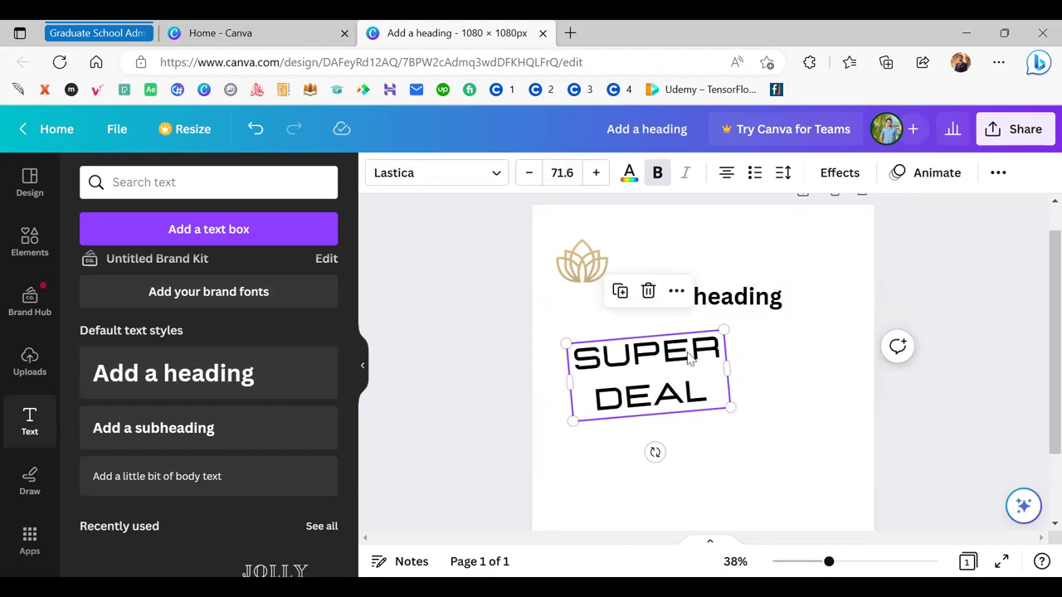
Step: Add a default subheading just below the SUPER DEAL text
click(222, 430)
drag(665, 484, 729, 484)
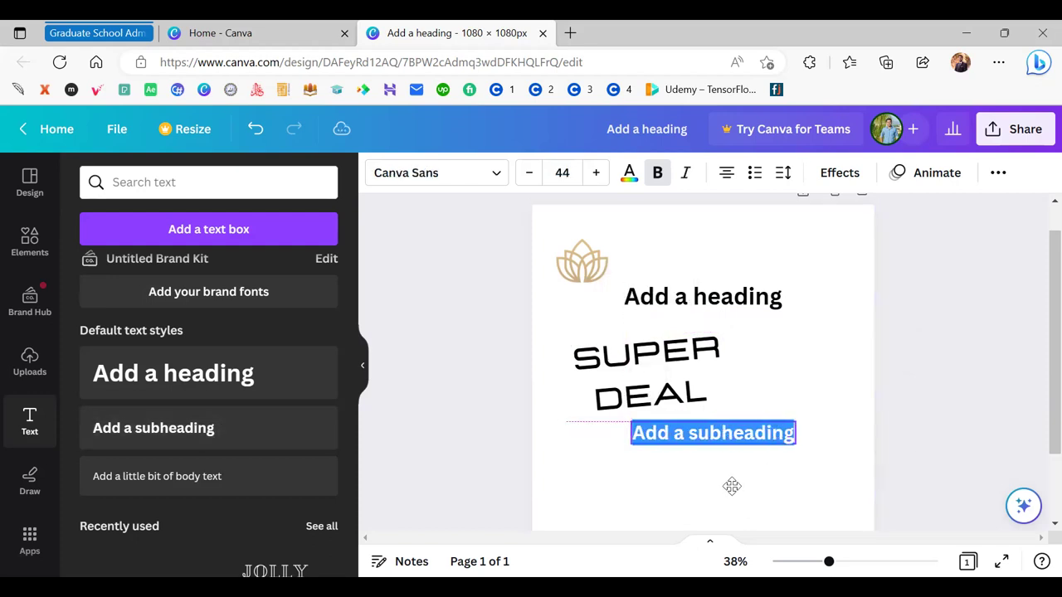
click(751, 307)
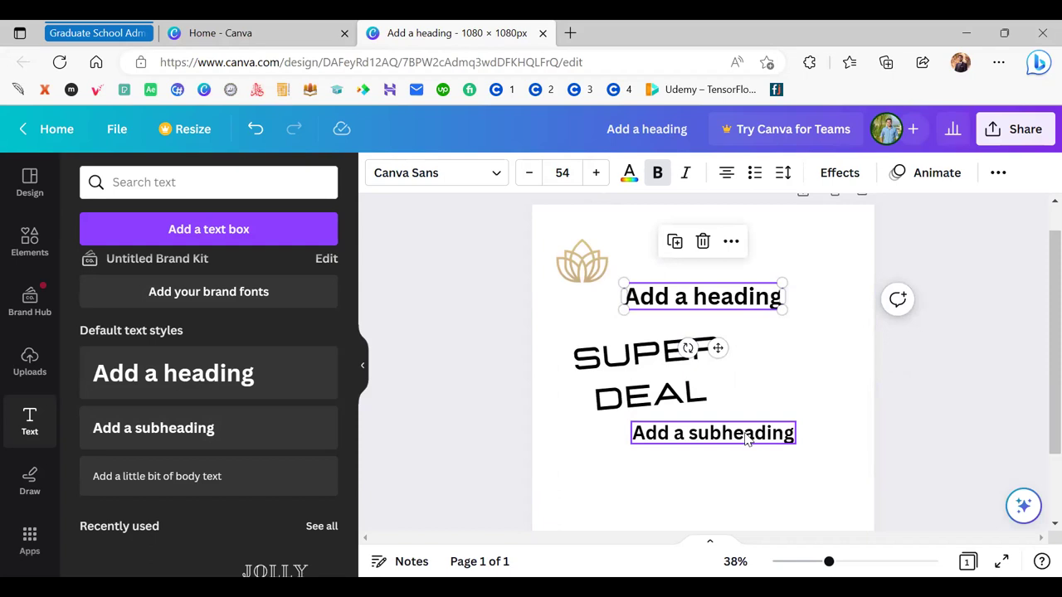
Step: Move the SUPER DEAL text up so it sits closely beneath the placeholder heading
click(614, 377)
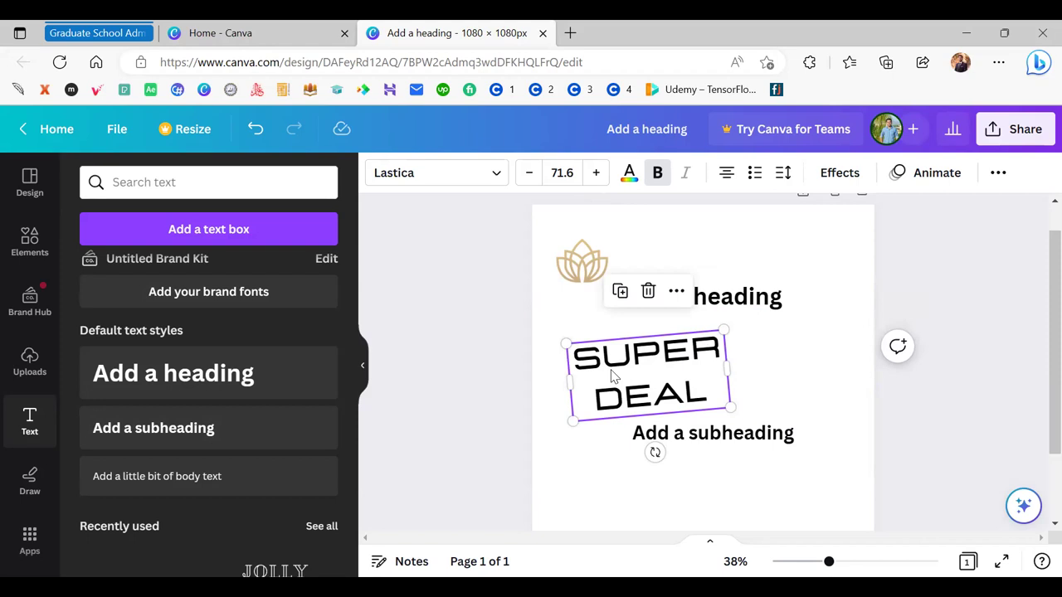
drag(613, 375, 612, 355)
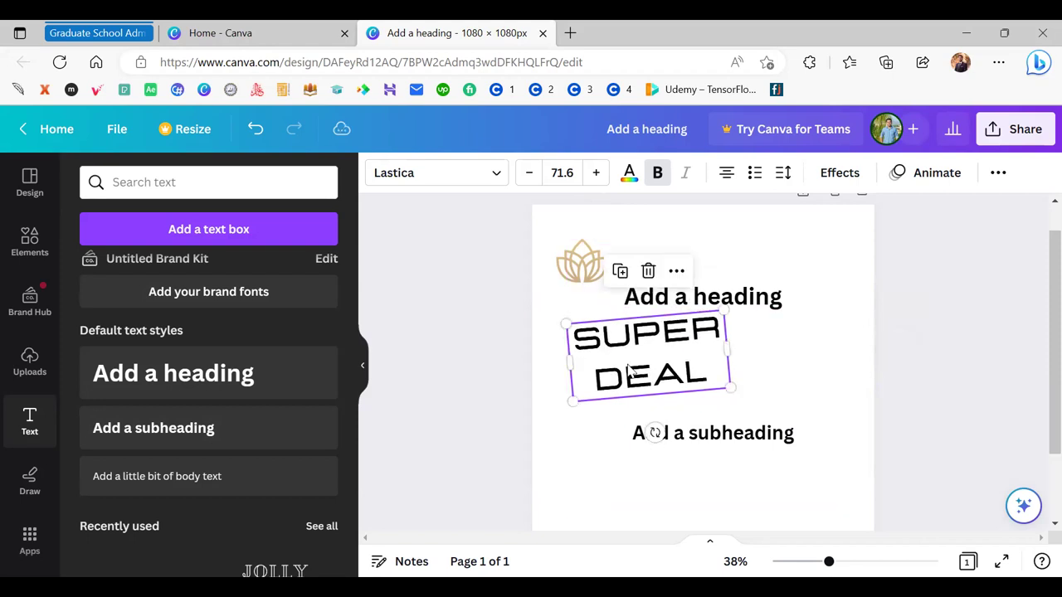
click(735, 439)
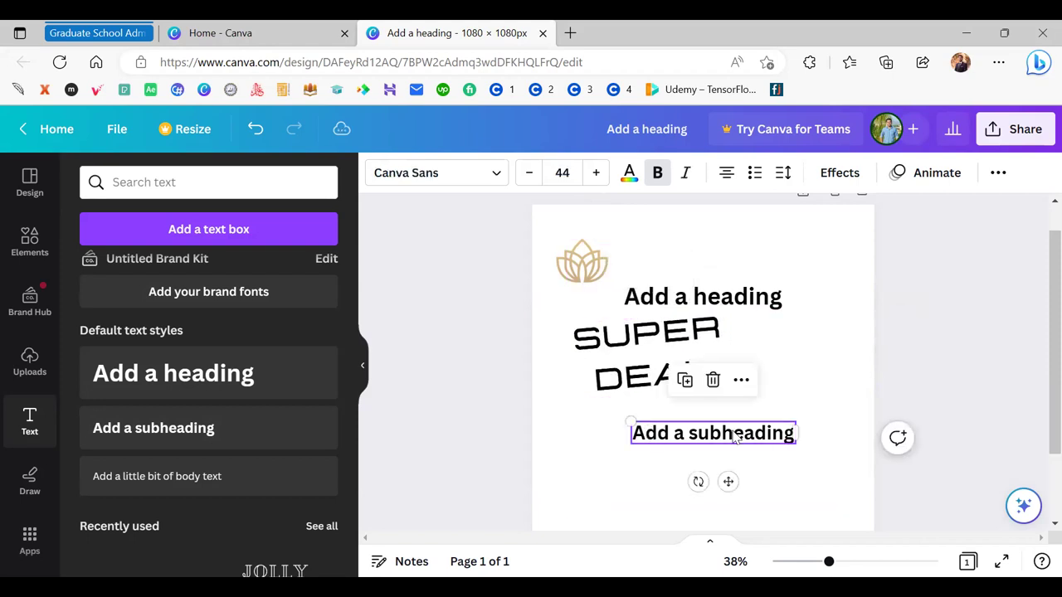
click(767, 300)
click(756, 440)
Step: Add default body text directly beneath the placeholder subheading
click(277, 481)
drag(728, 496, 729, 508)
click(846, 412)
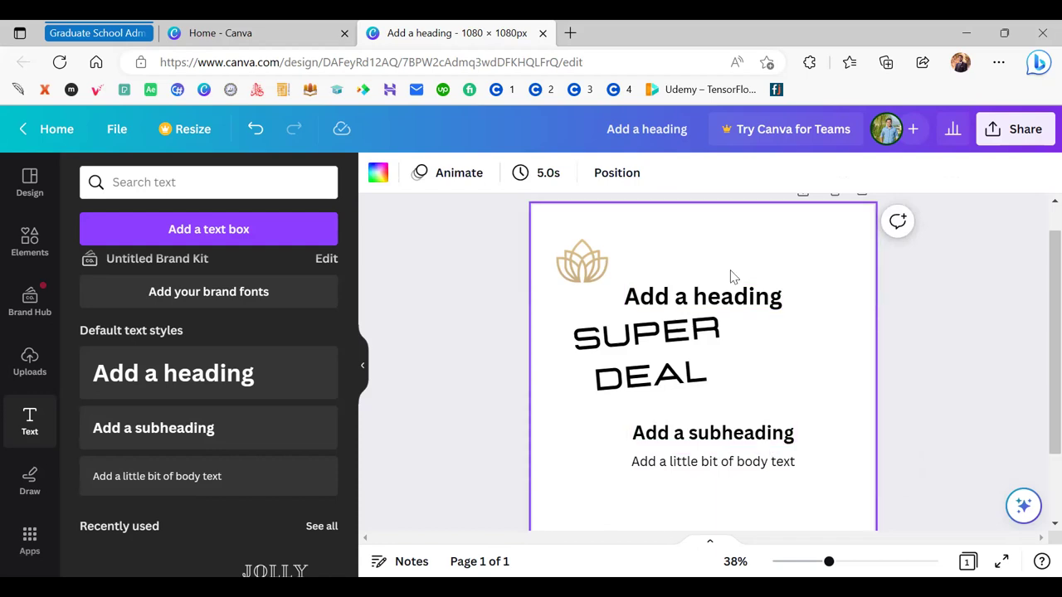
Step: Delete the placeholder heading, subheading and body text together, keeping the lotus logo and SUPER DEAL
drag(794, 512, 765, 191)
key(Delete)
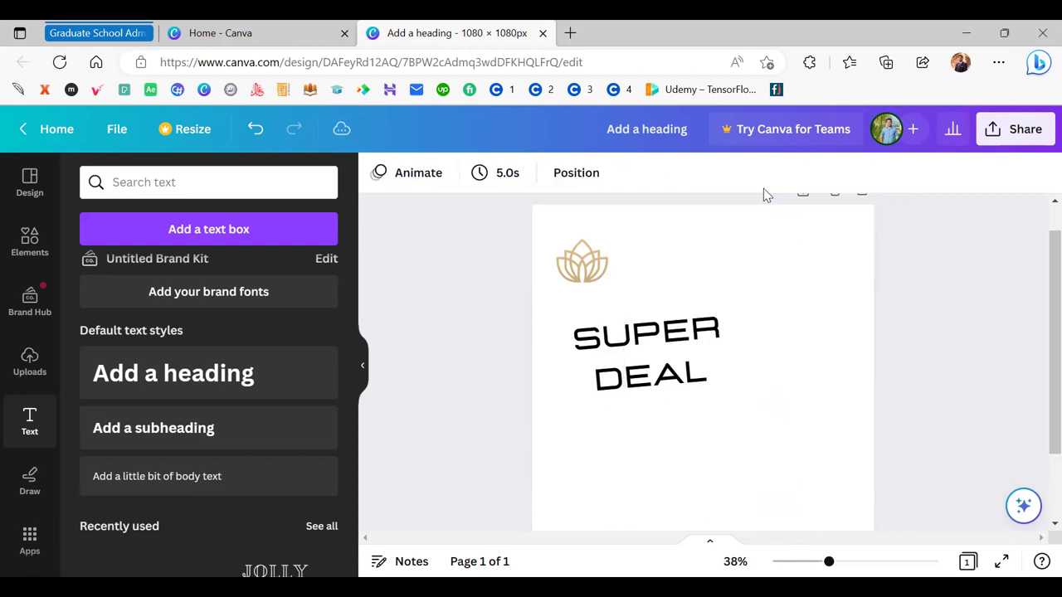
click(656, 413)
click(670, 353)
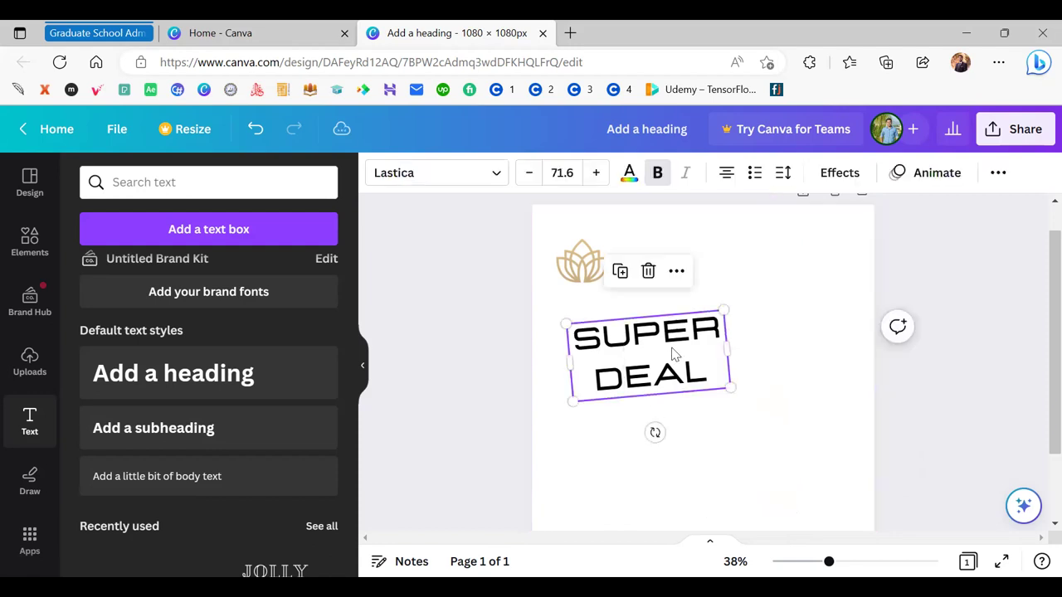
click(822, 408)
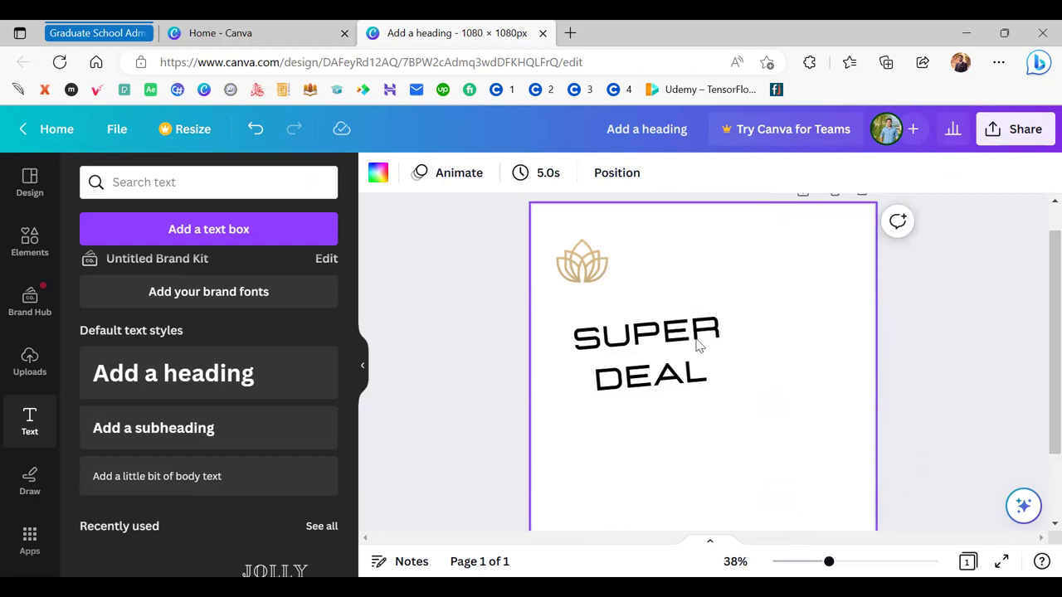
Step: Add a default subheading and place it below the SUPER DEAL text, centred across the page
click(229, 426)
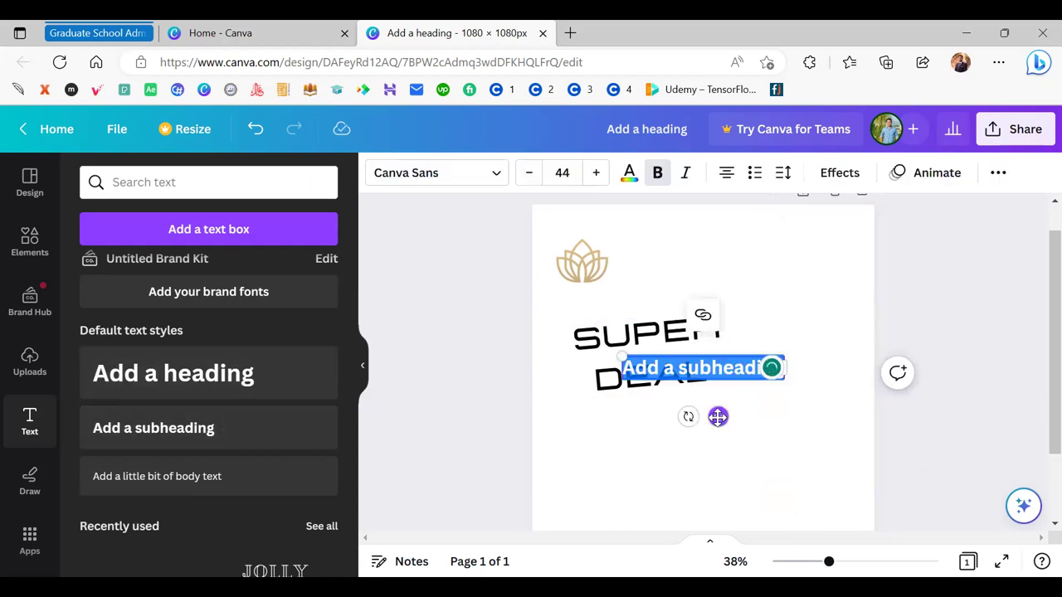
drag(731, 472, 716, 478)
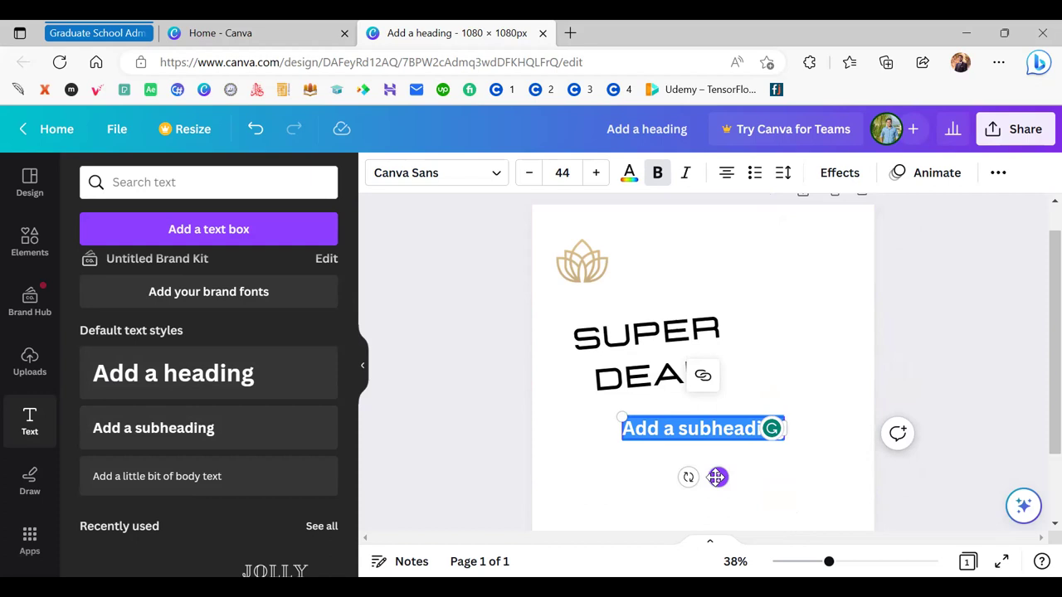
Step: Browse the available fonts for the subheading, clearing the "sport" search and checking the full font list and search suggestions
click(477, 175)
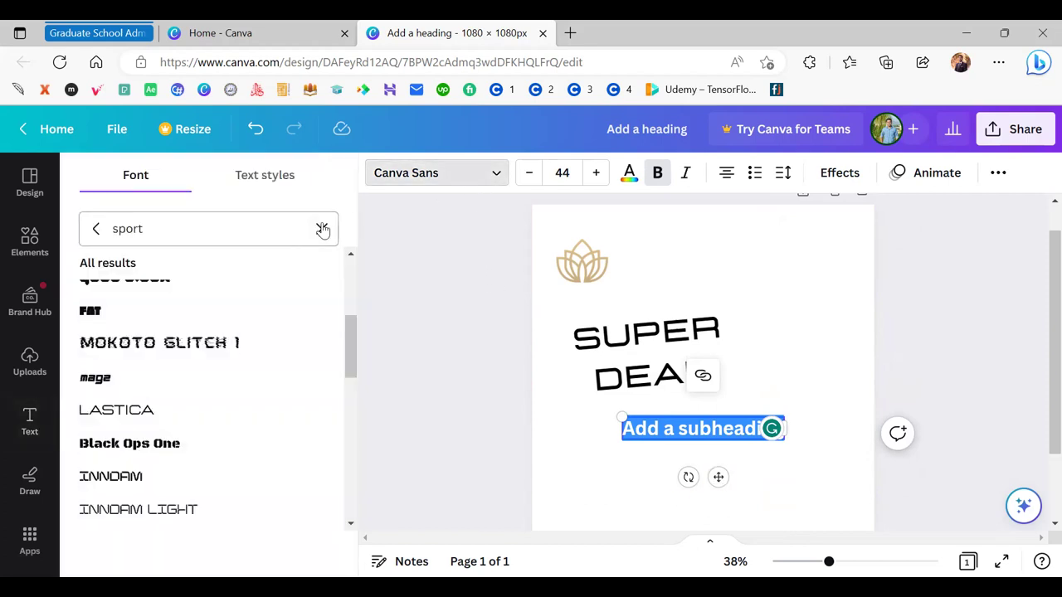
scroll(235, 406, down, 5)
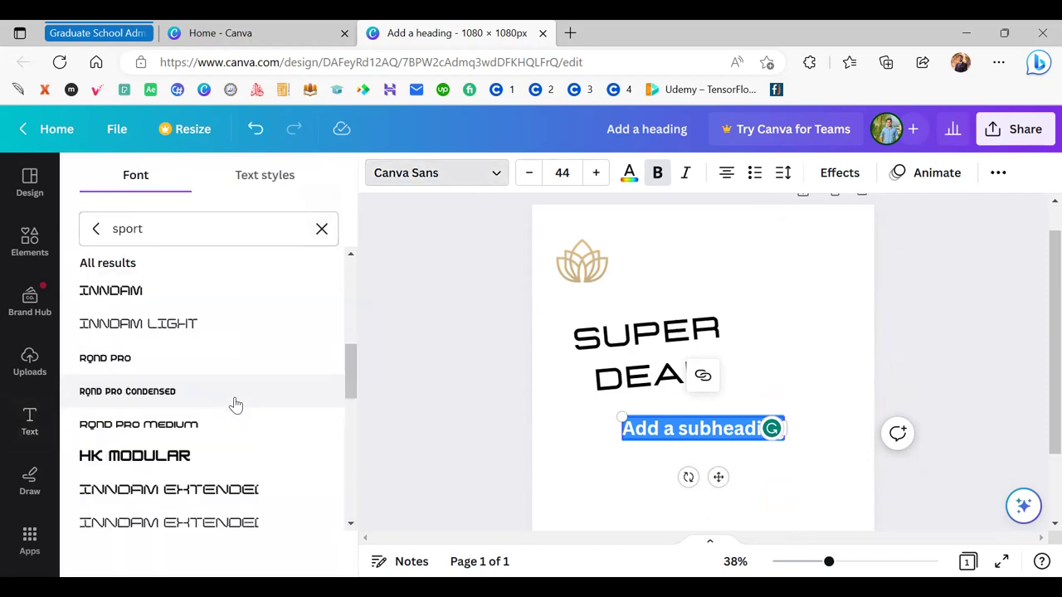
click(320, 228)
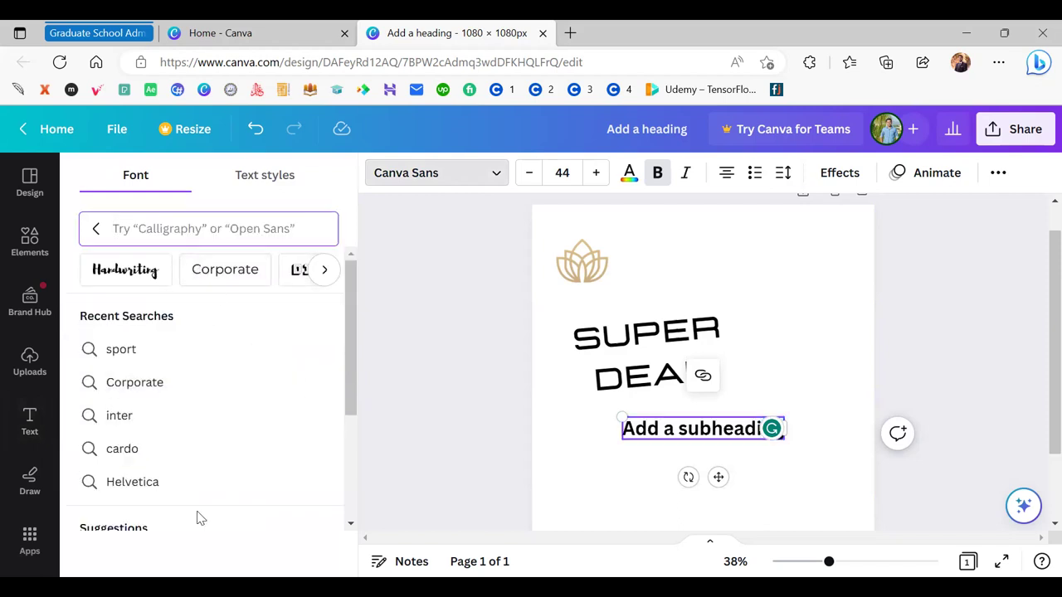
scroll(223, 437, down, 2)
scroll(223, 437, up, 3)
click(95, 229)
scroll(163, 380, down, 10)
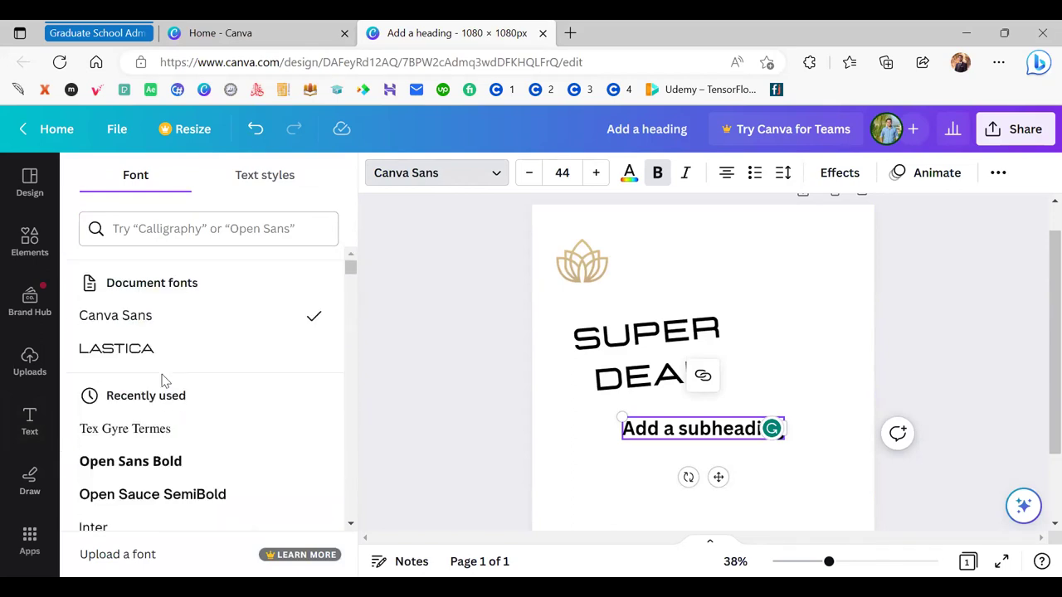
click(237, 232)
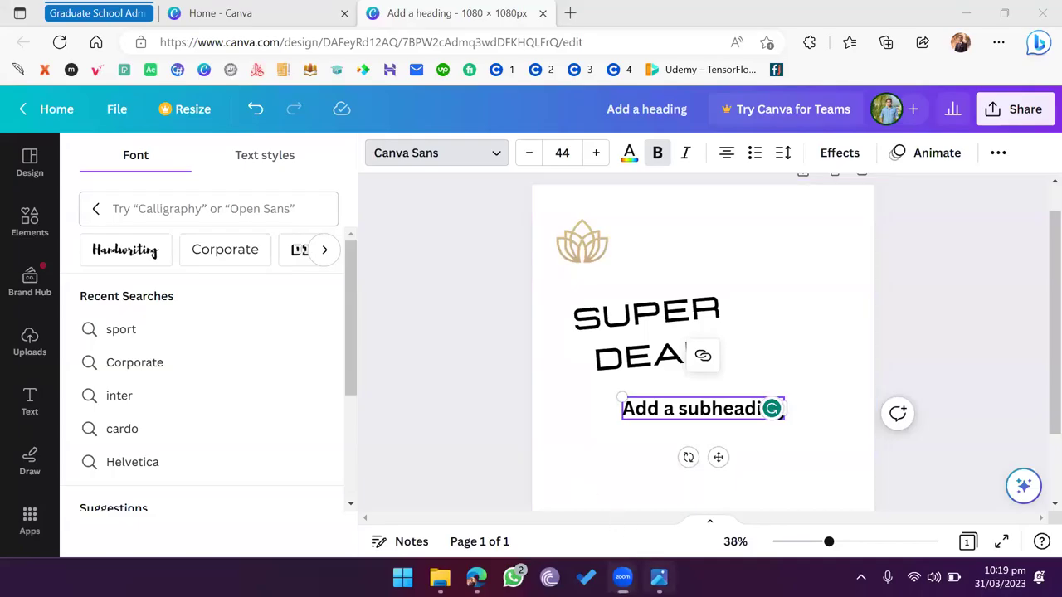
Step: Switch to the Anatomy of Typography image in the image viewer and examine its Typeface Classifications section up close
click(659, 576)
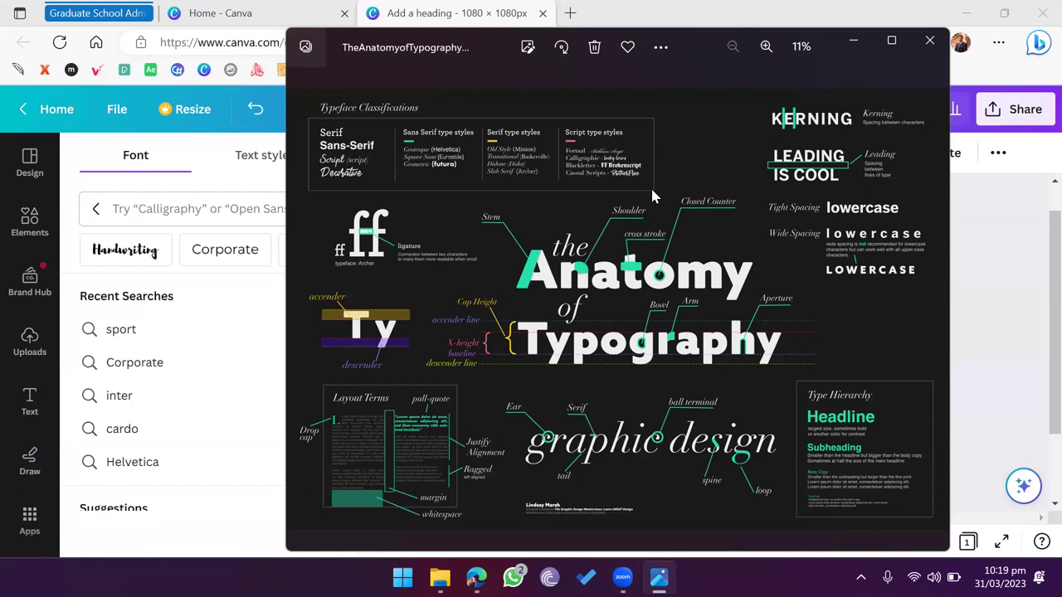
key(alt+Tab)
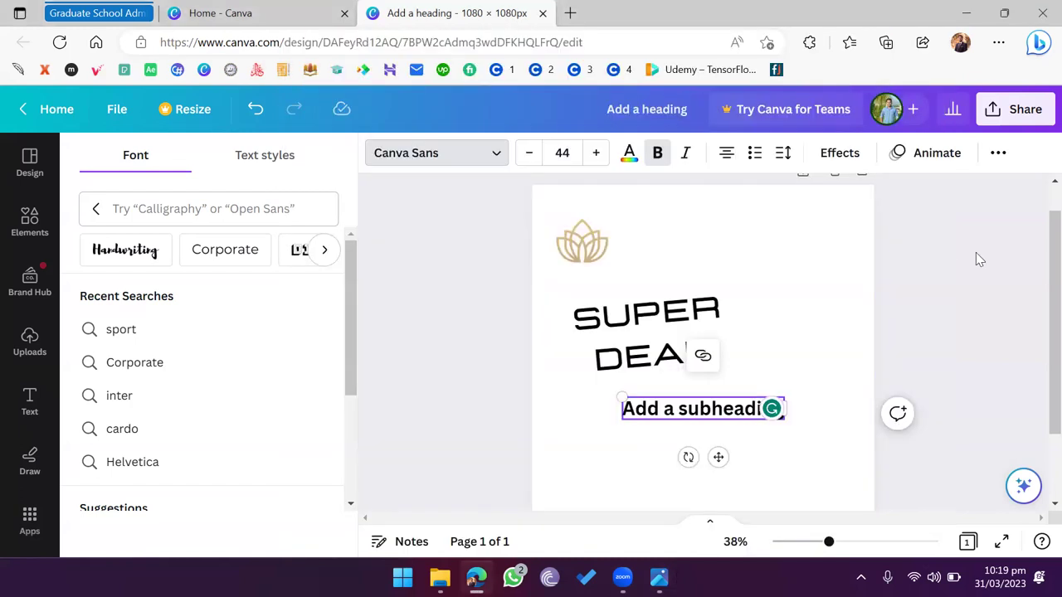
click(659, 577)
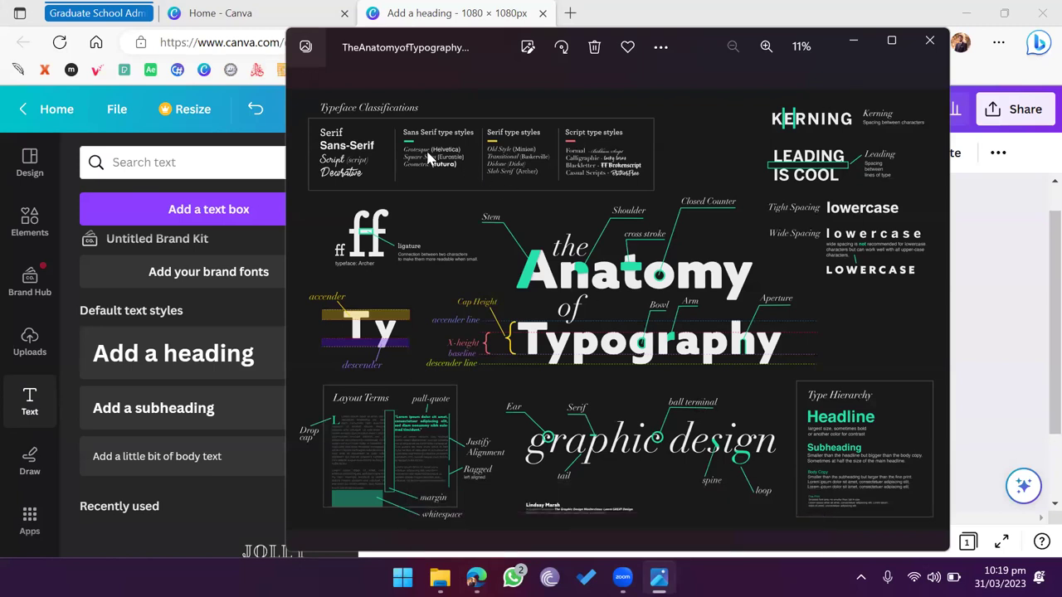
scroll(429, 158, up, 1)
scroll(427, 158, up, 1)
drag(427, 158, 612, 268)
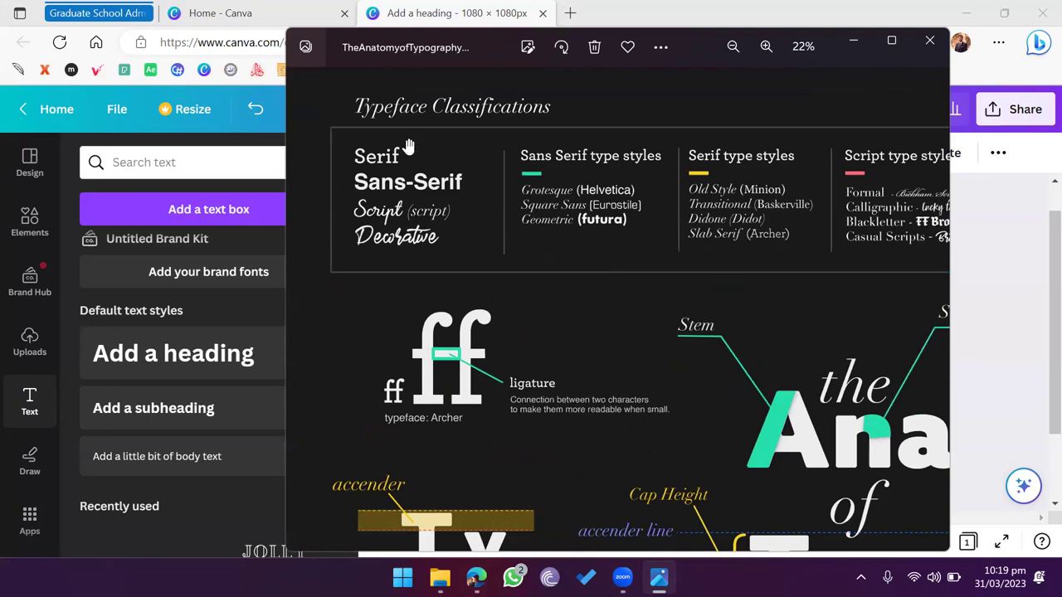
Step: Look through the neighbouring colour and font cheat sheets and examine the sample font pairings in FontPairing-CheatSheet.jpg up close
scroll(408, 147, up, 1)
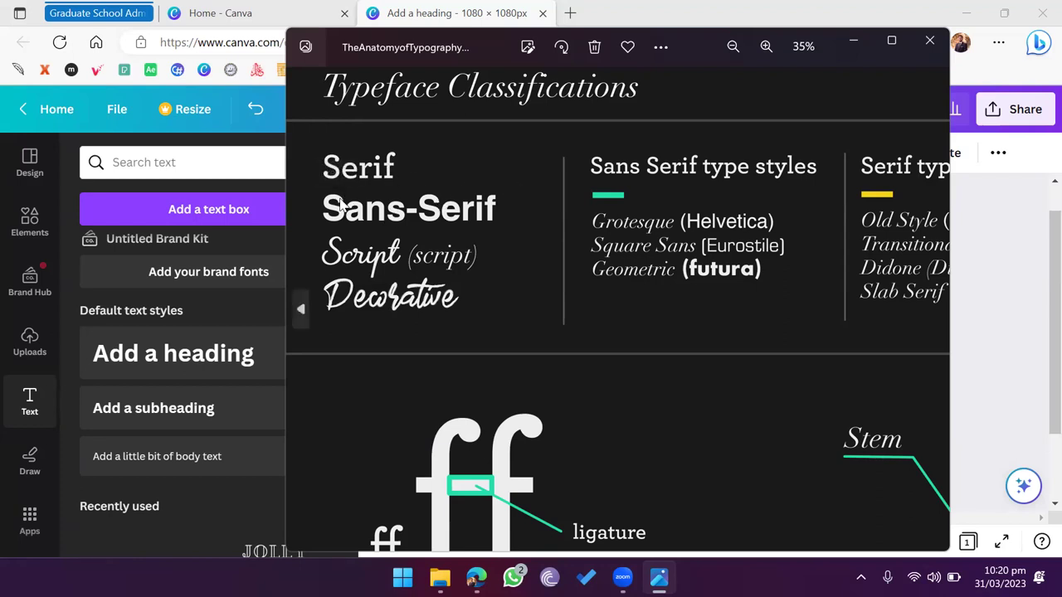
key(Left)
click(302, 308)
click(301, 309)
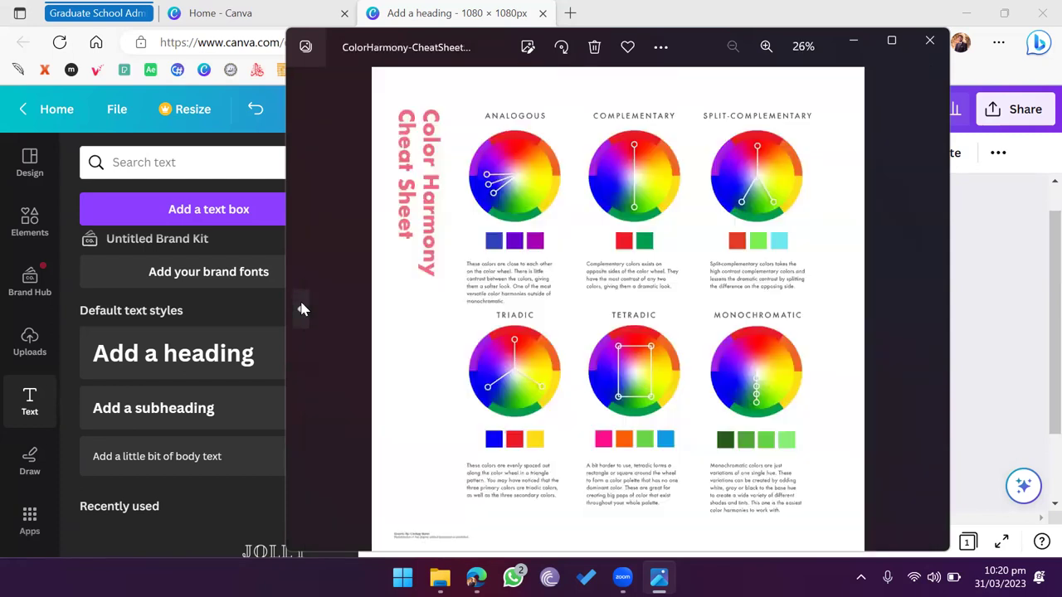
click(301, 311)
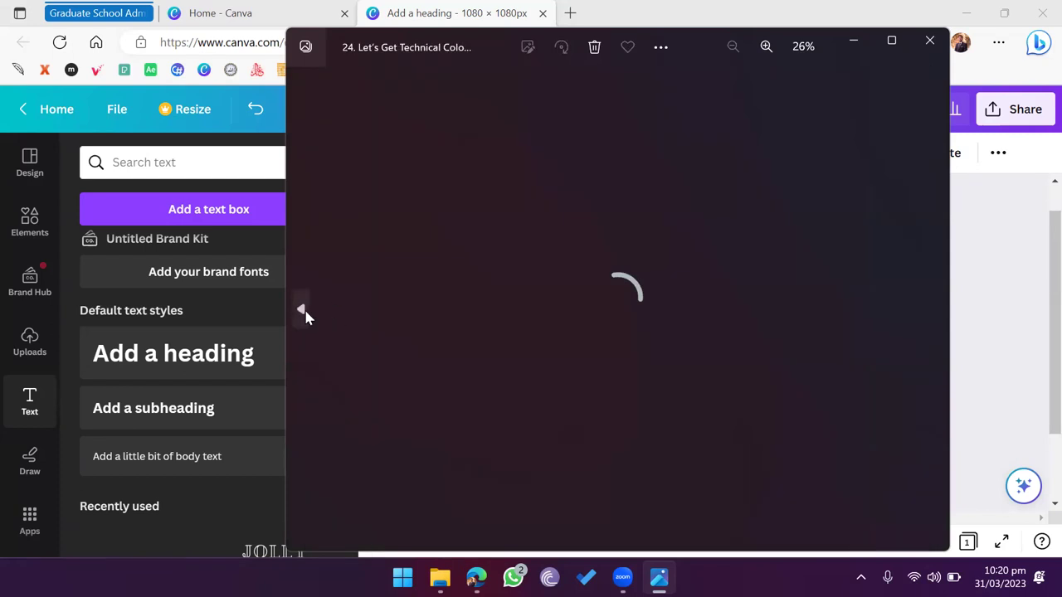
click(931, 319)
click(931, 319)
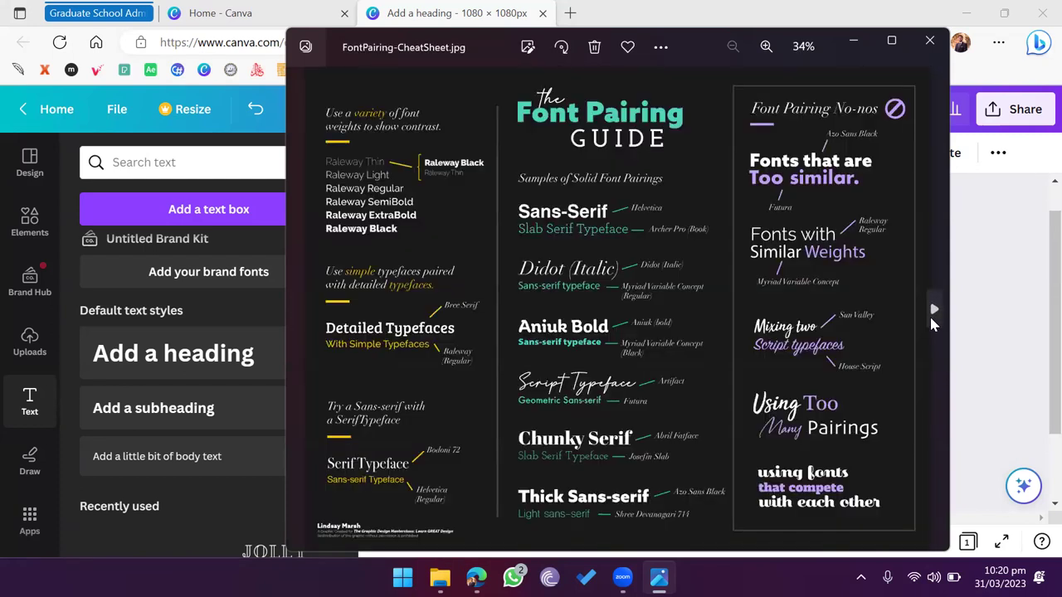
click(932, 319)
click(931, 319)
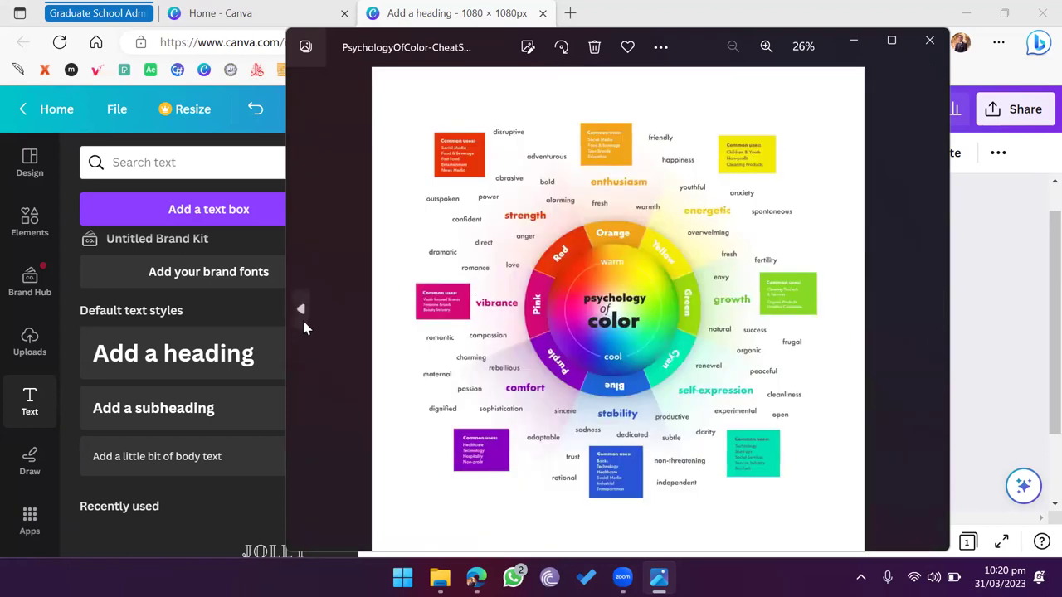
click(304, 325)
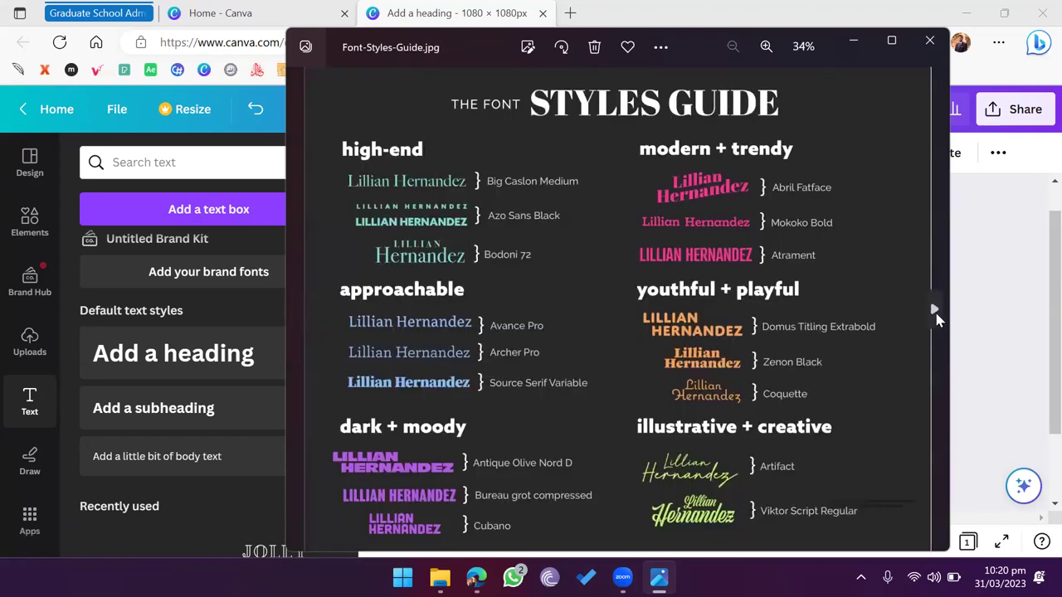
click(302, 313)
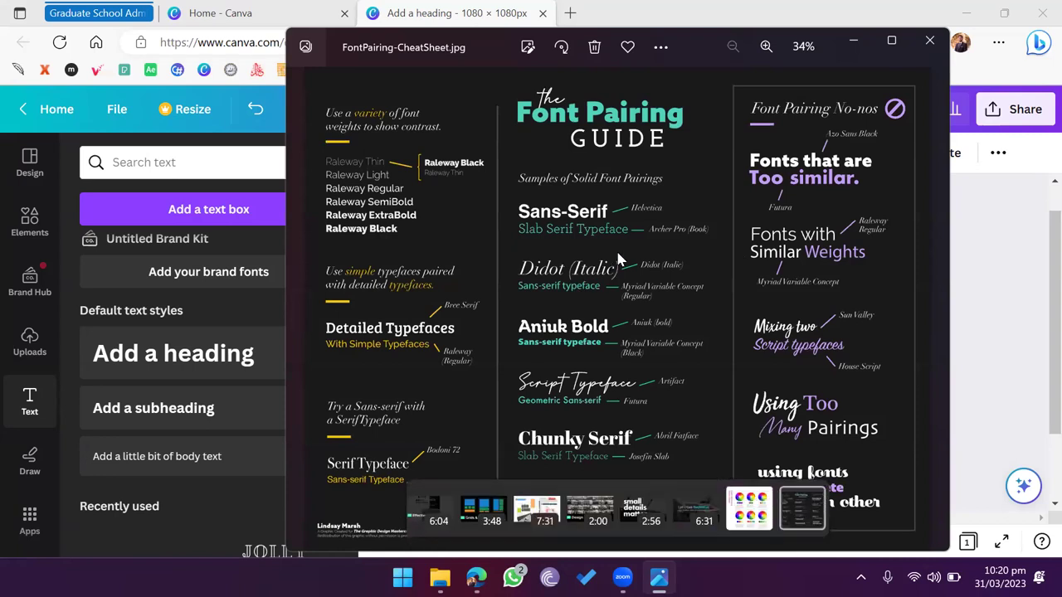
scroll(554, 145, up, 3)
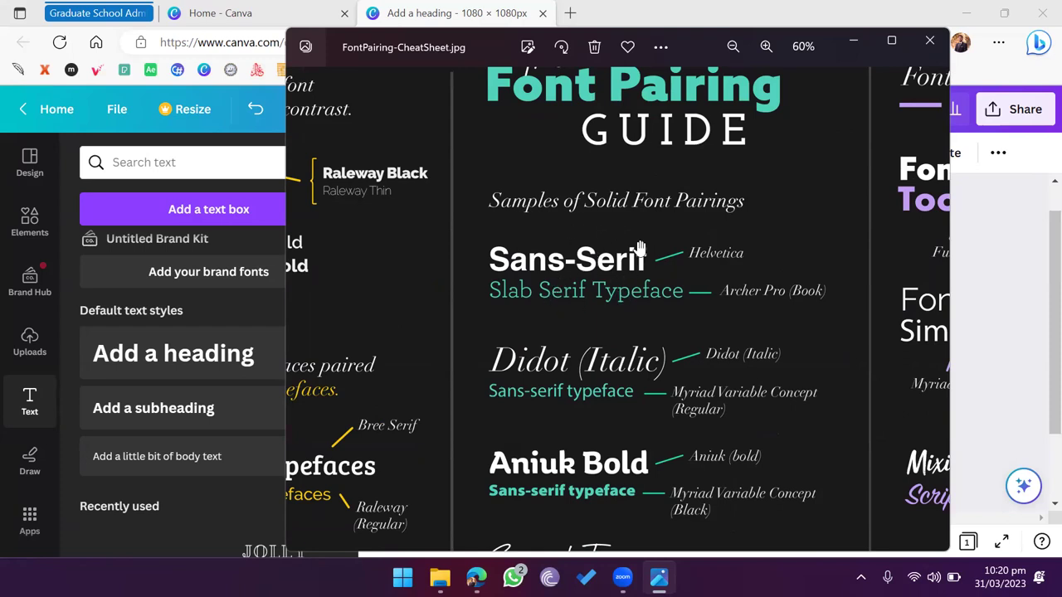
scroll(789, 309, down, 3)
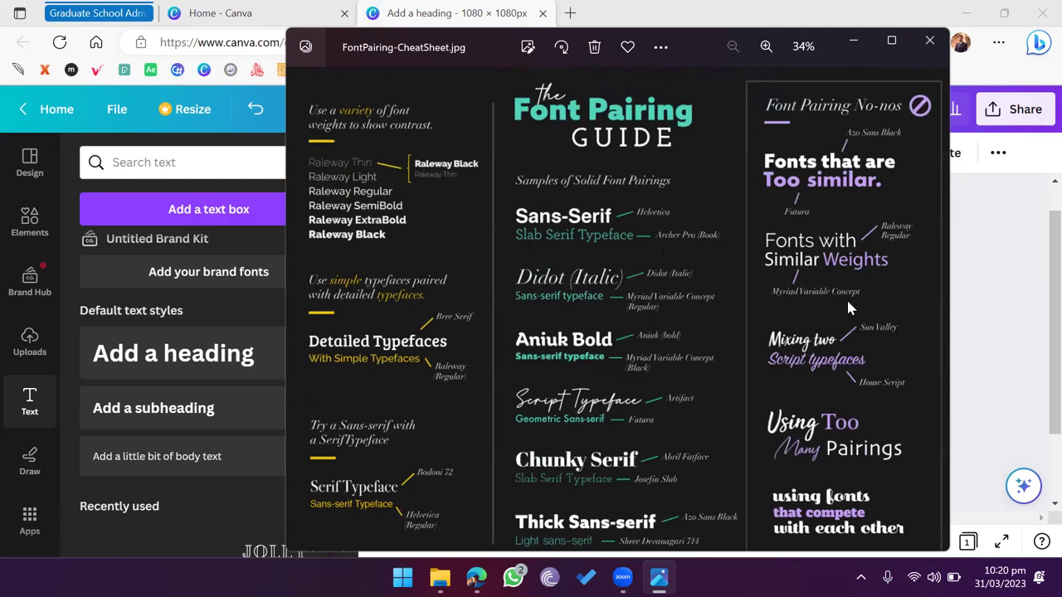
Step: Return to the Anatomy of Typography image and examine its Sans Serif, Serif and Script type styles up close
click(932, 312)
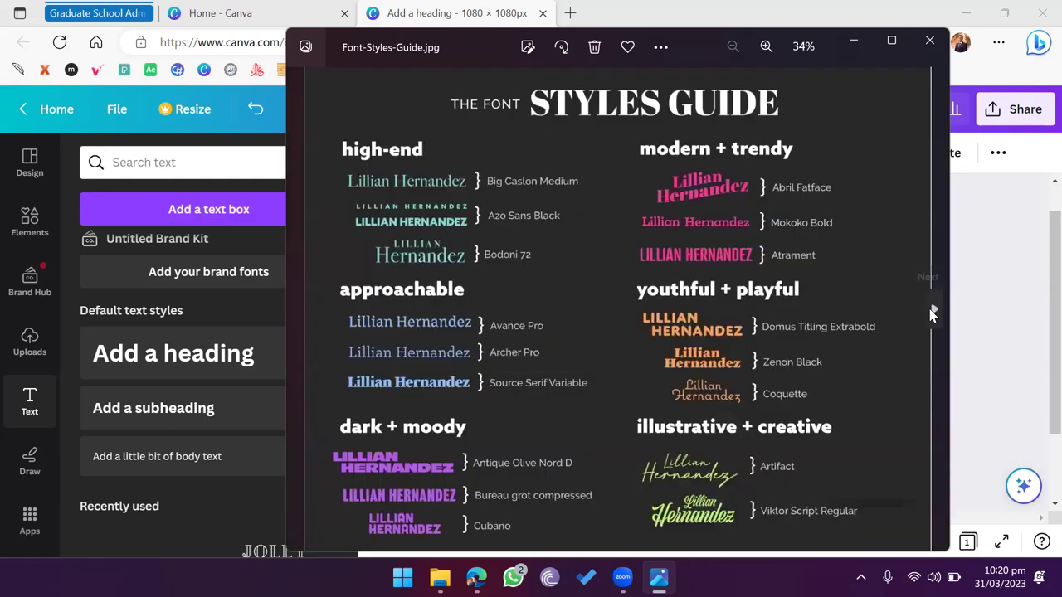
click(932, 312)
click(931, 314)
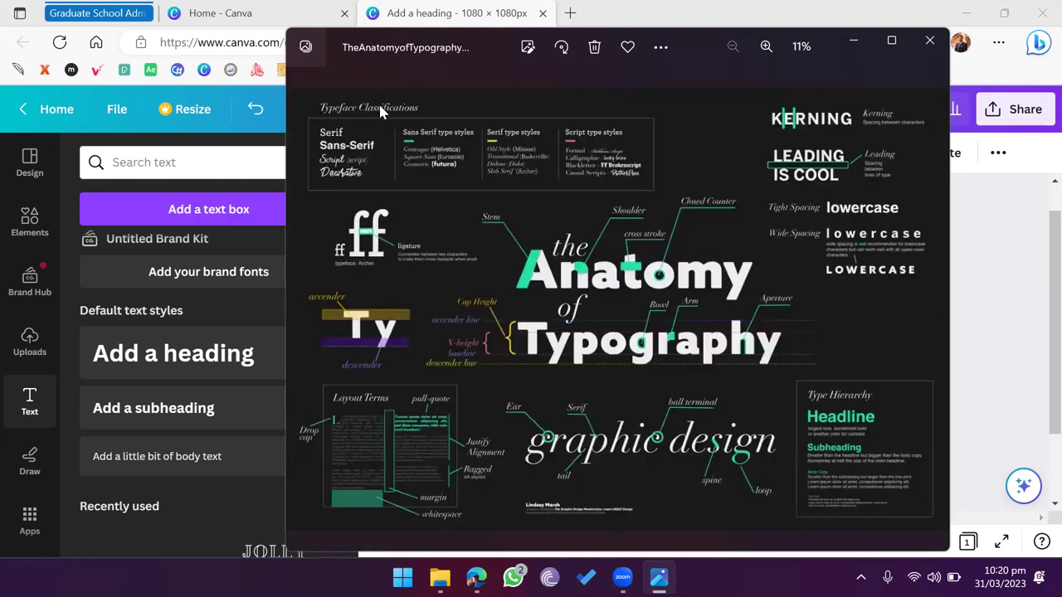
scroll(368, 141, up, 4)
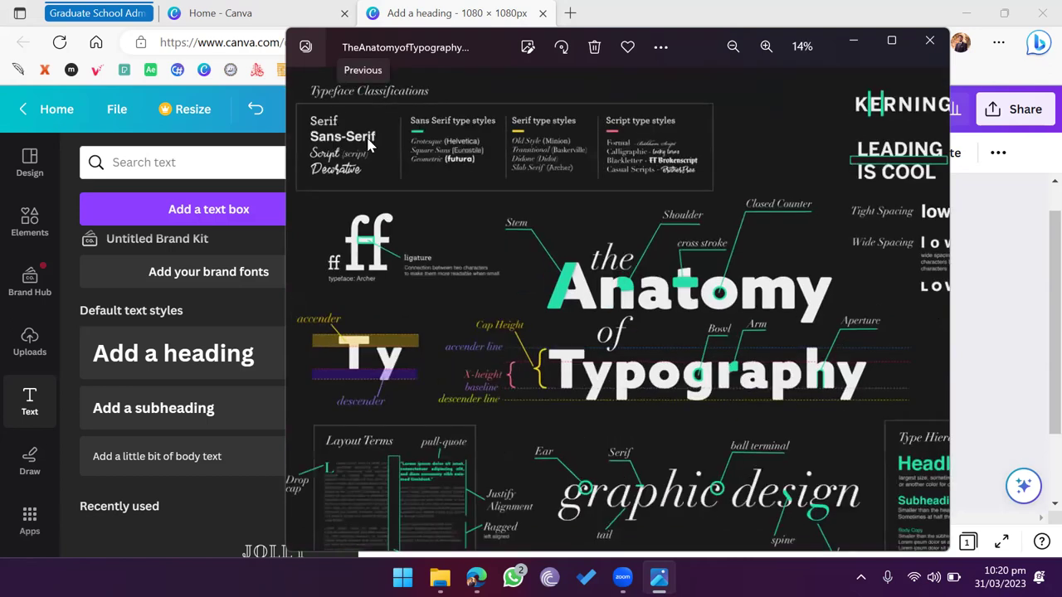
drag(367, 142, 473, 147)
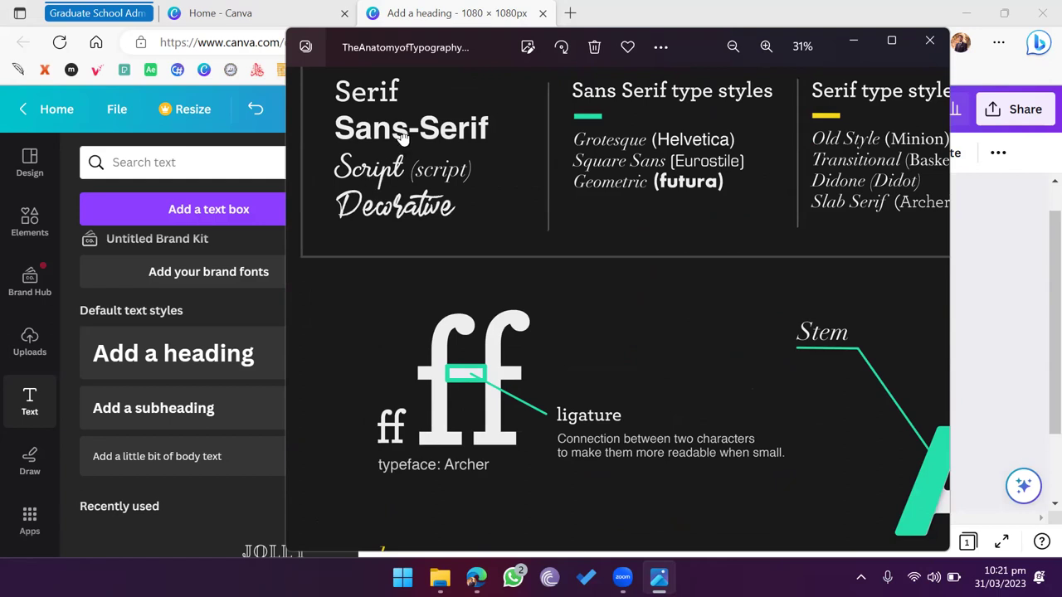
drag(403, 141, 399, 156)
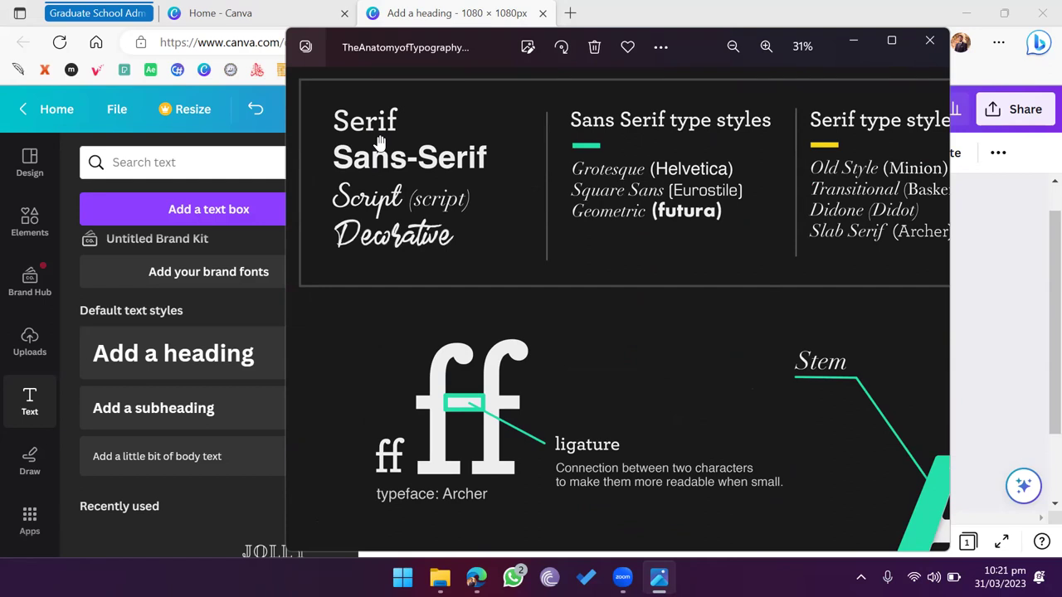
drag(751, 196, 618, 224)
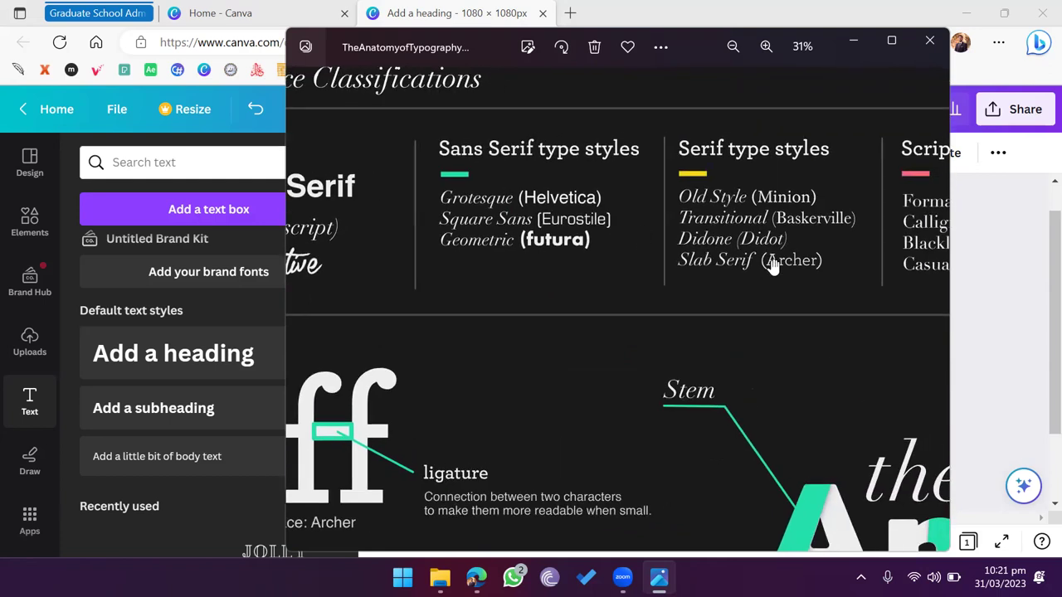
scroll(621, 263, right, 5)
scroll(591, 264, down, 5)
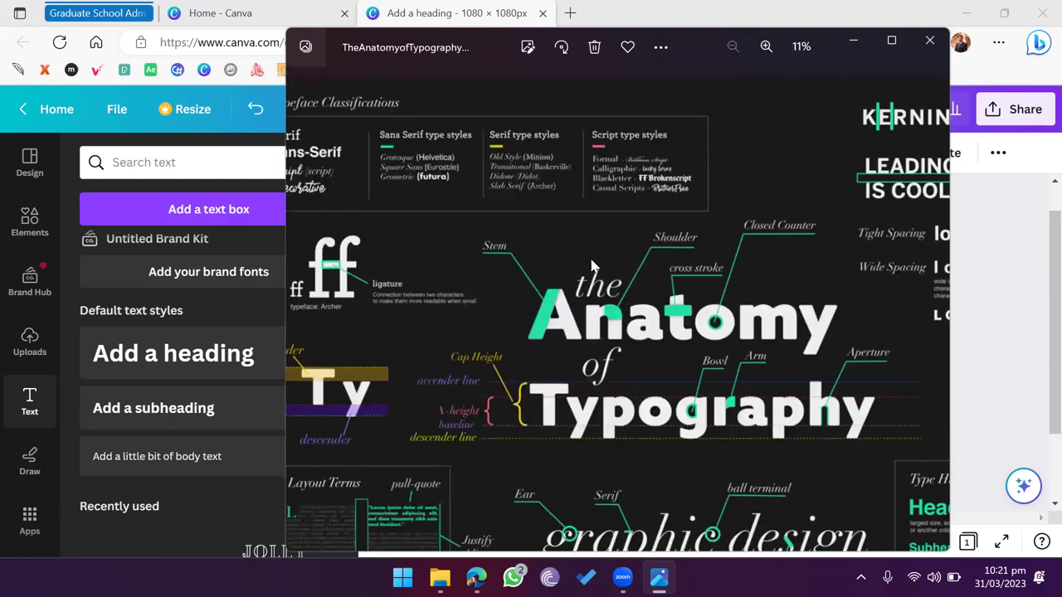
scroll(559, 135, up, 2)
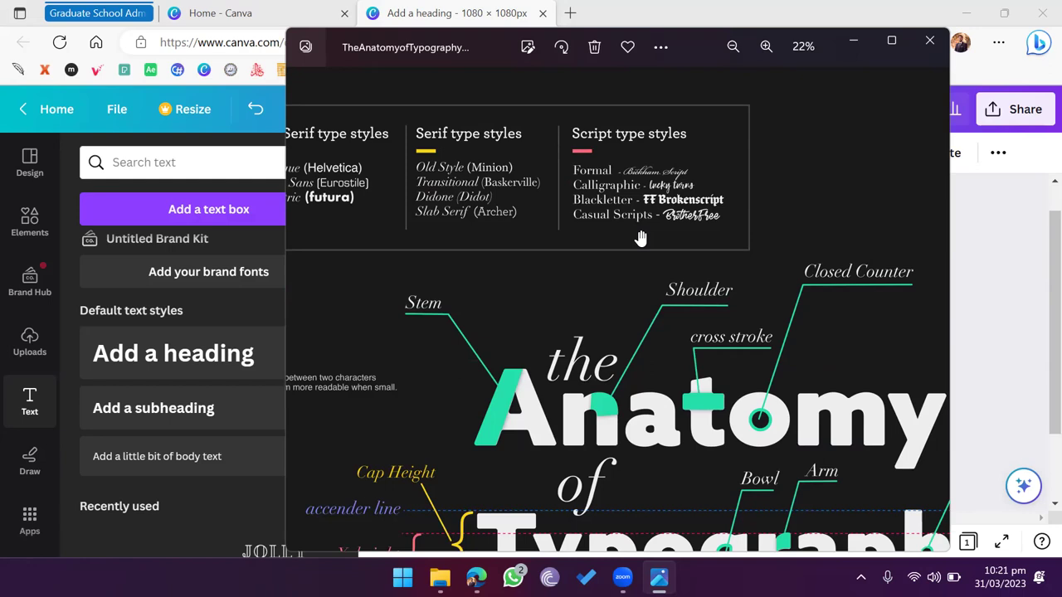
drag(640, 239, 849, 265)
Step: Switch back to Canva, search the subheading's available fonts for "script" and browse the matching typefaces
click(212, 154)
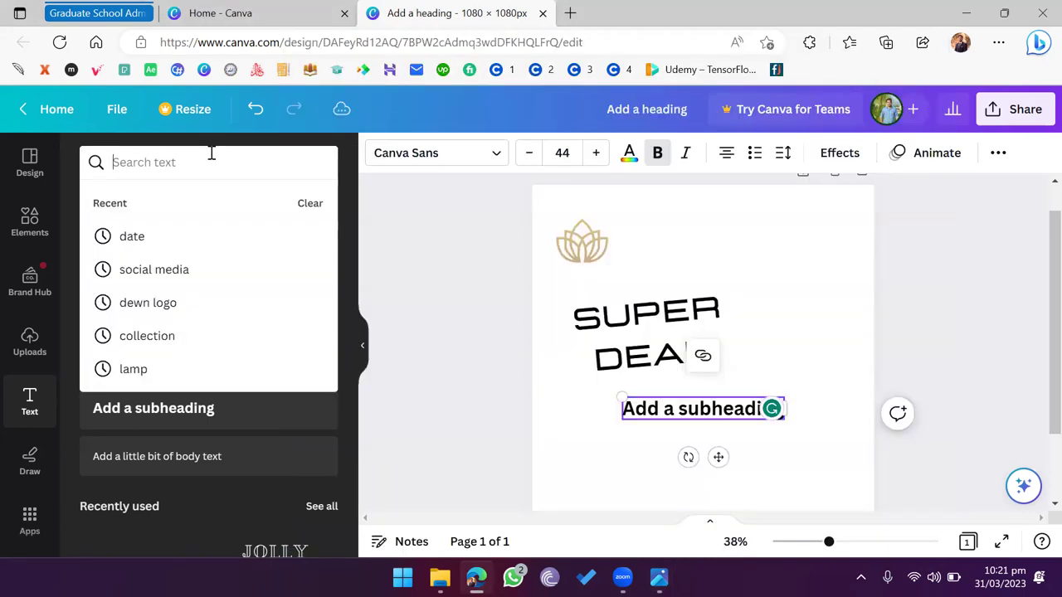
click(365, 375)
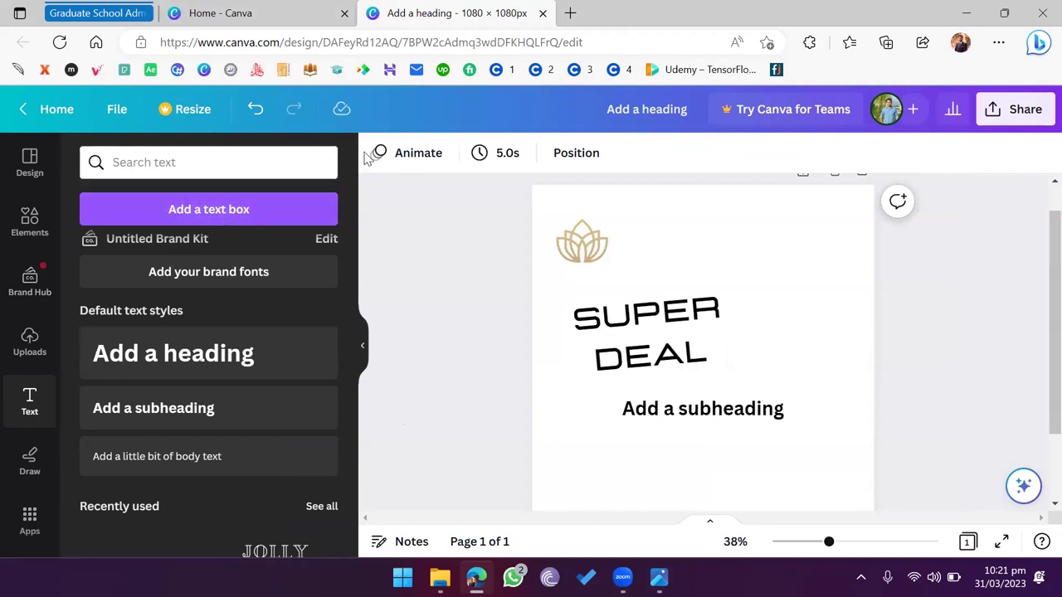
click(261, 163)
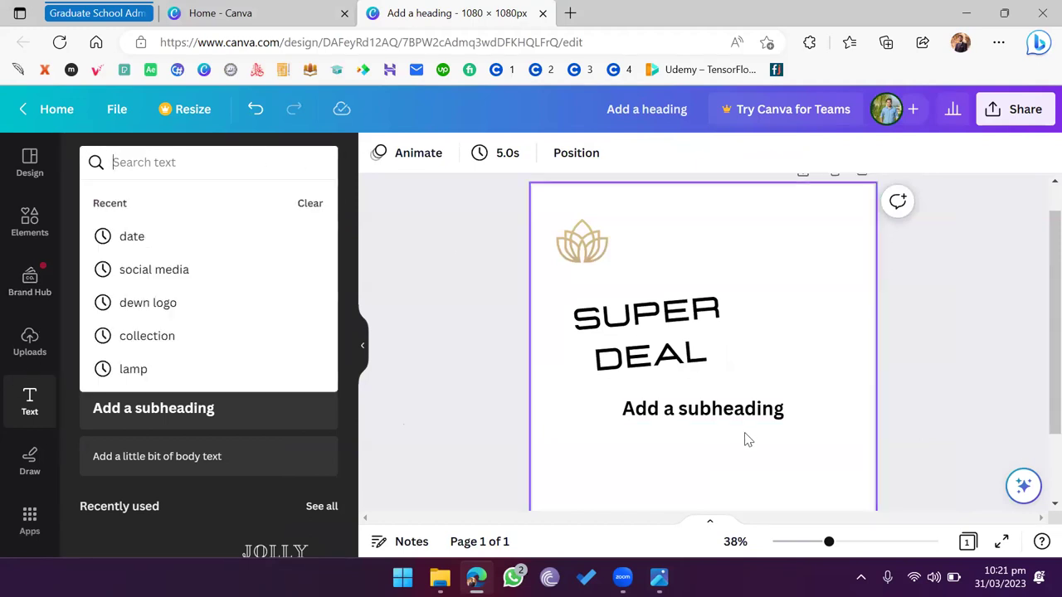
click(747, 408)
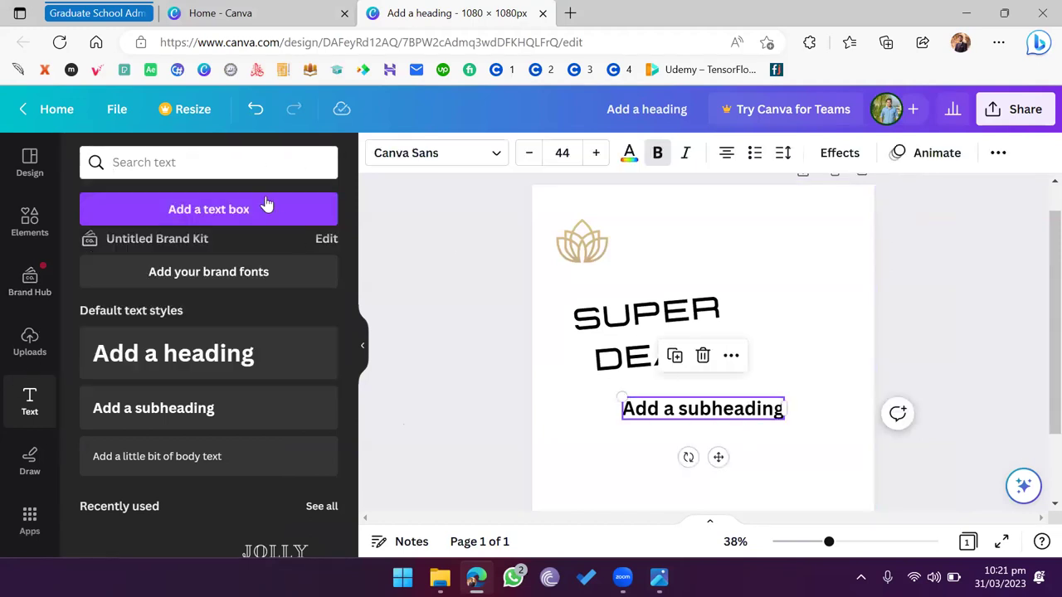
double_click(664, 408)
click(438, 160)
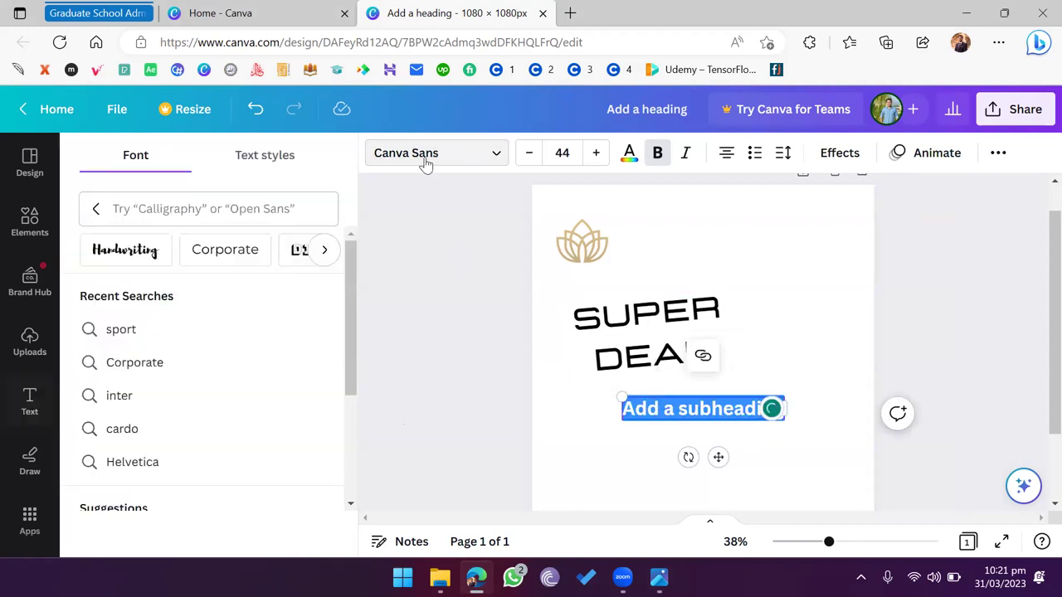
click(213, 209)
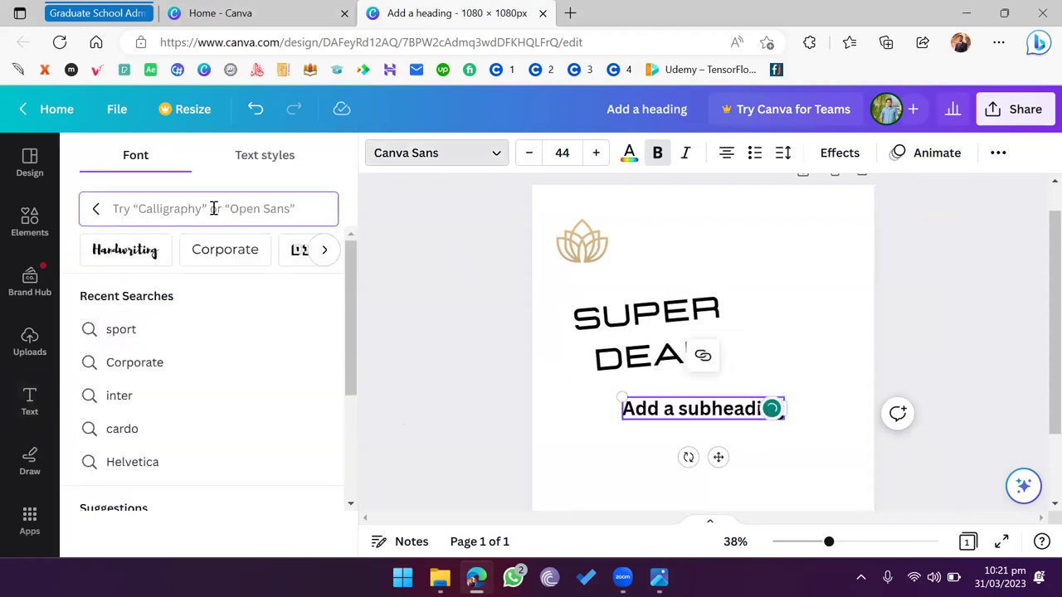
text(script)
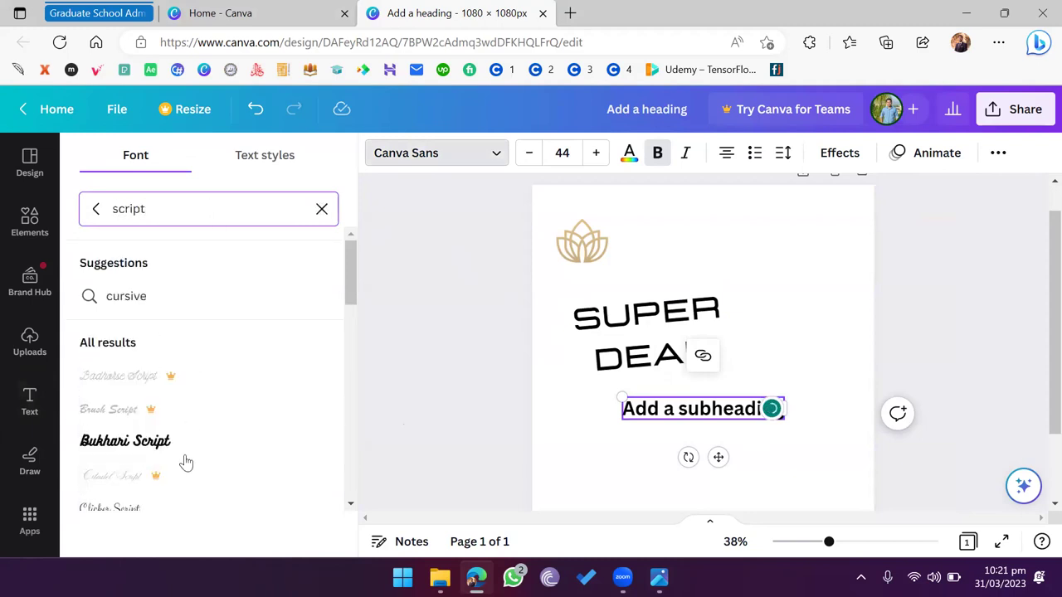
scroll(186, 462, down, 3)
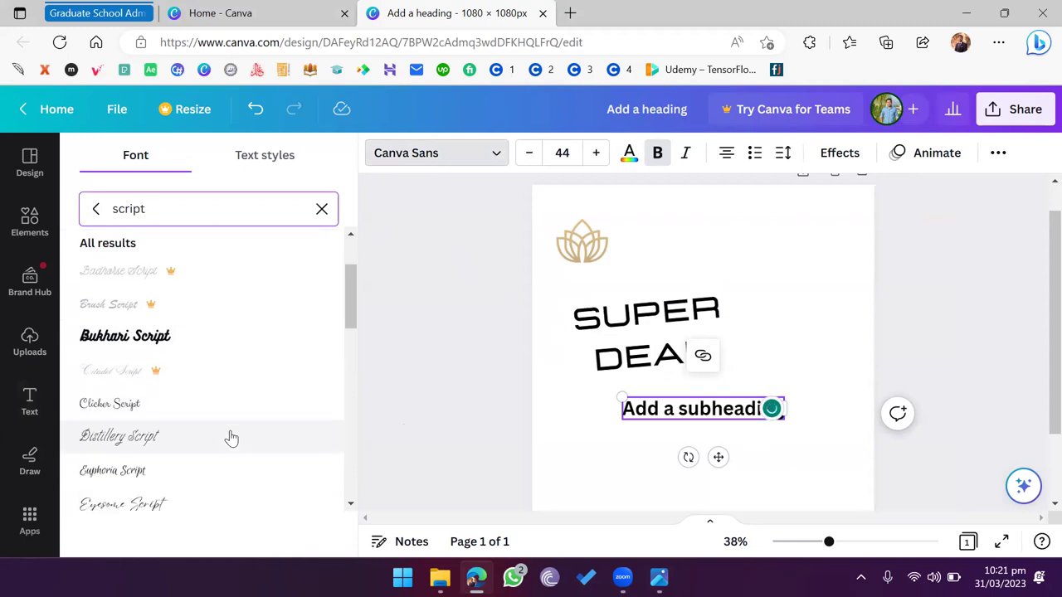
scroll(227, 431, down, 5)
Step: Search the fonts for "serif" and for "sans serif", browsing the matching typefaces of each classification
double_click(126, 211)
text(serif)
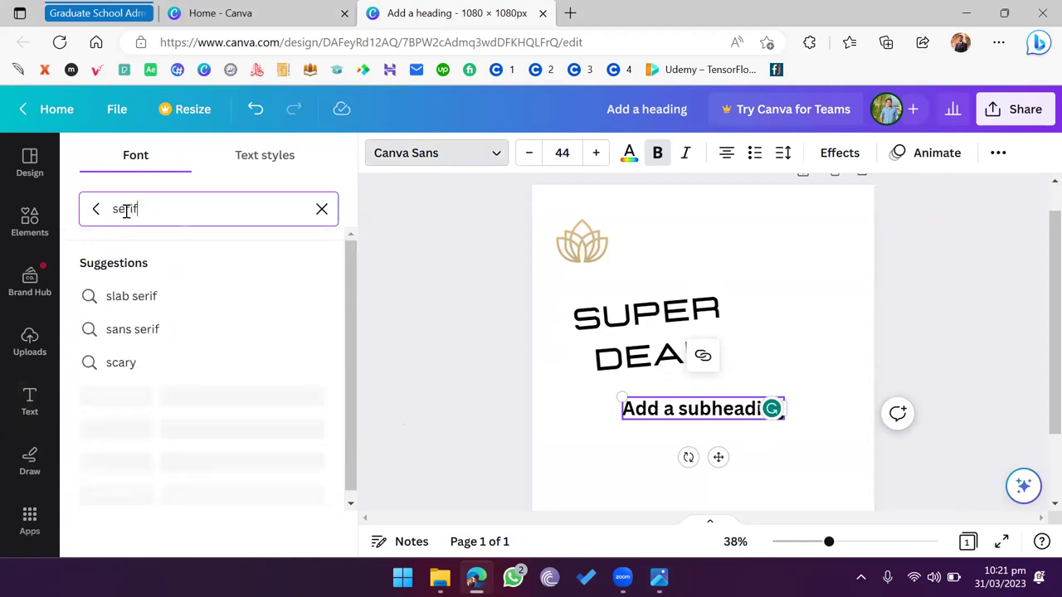
scroll(190, 420, down, 3)
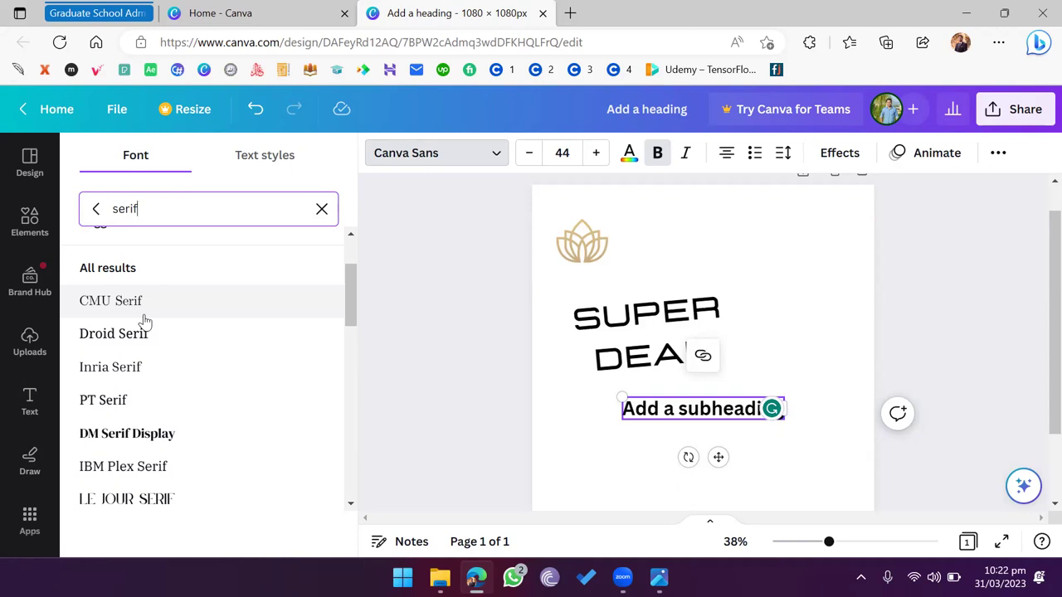
key(Home)
text(sa)
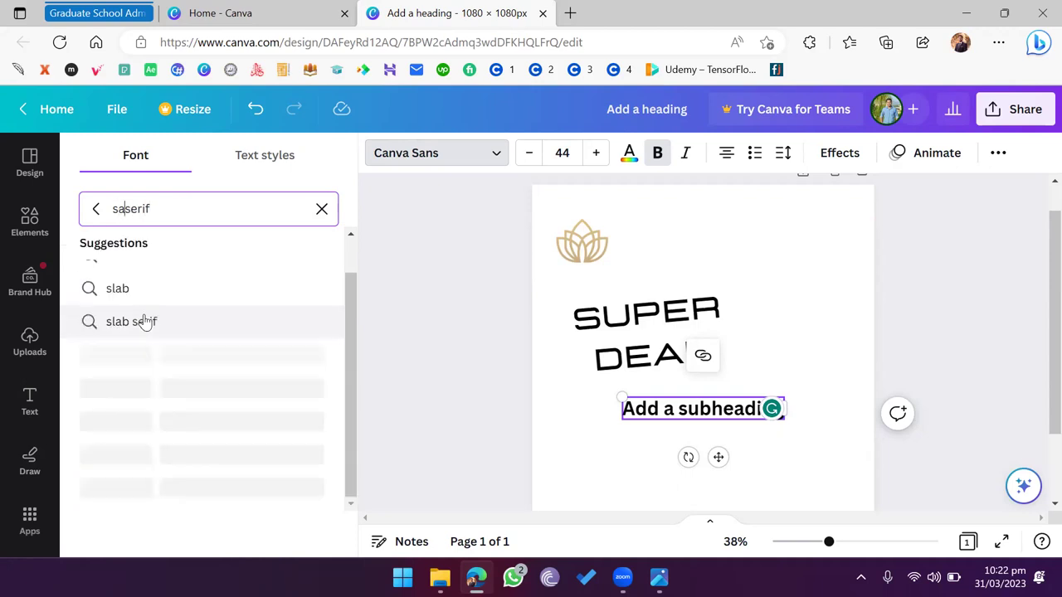
text(ns)
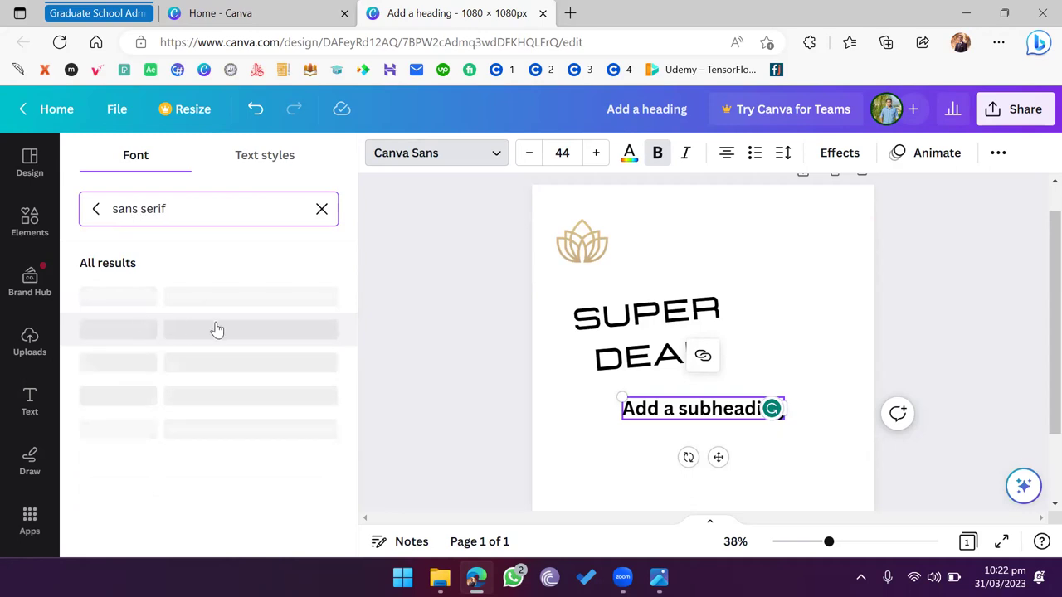
scroll(231, 312, down, 1)
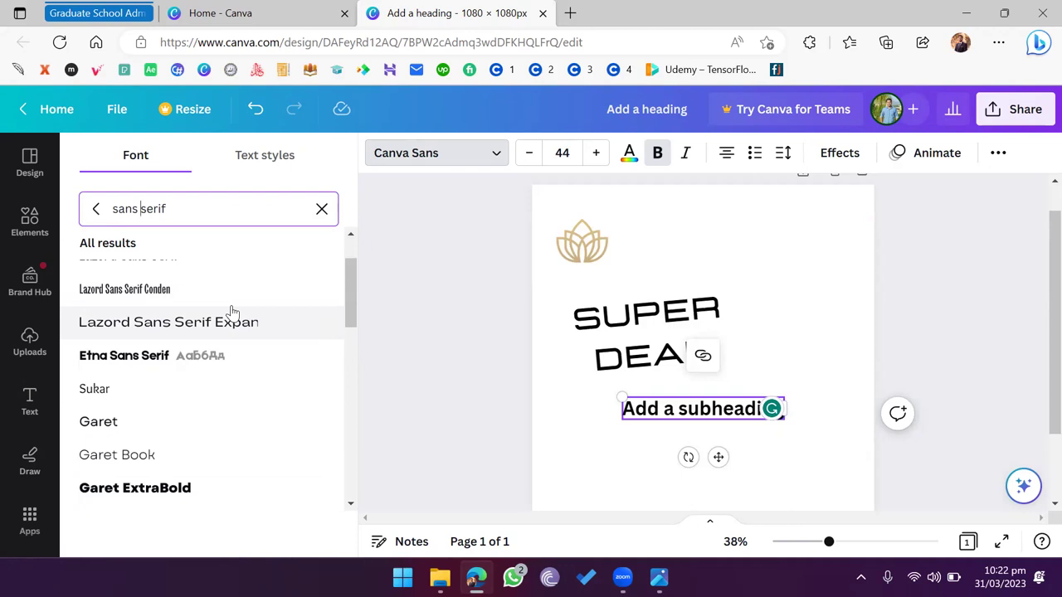
scroll(232, 311, up, 2)
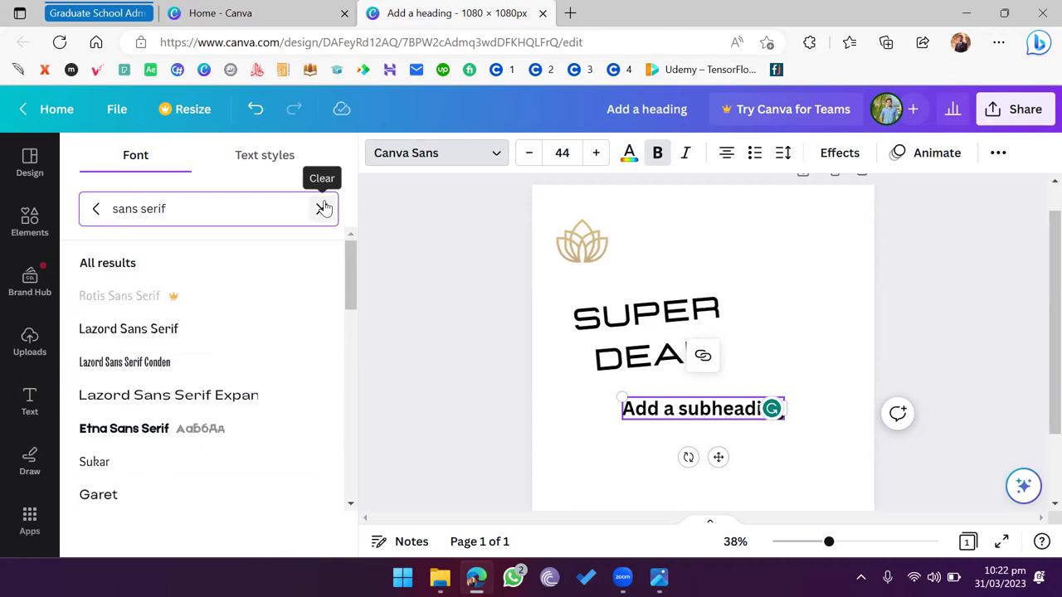
Step: Switch to the image viewer, go to Font-Styles-Guide.jpg and examine its high-end font examples up close
click(659, 577)
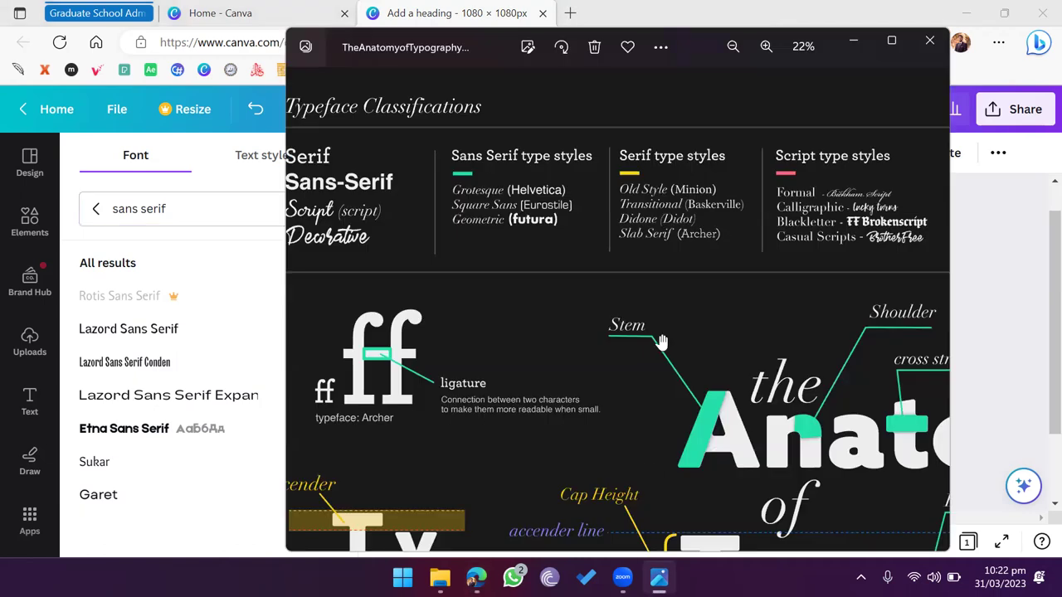
scroll(662, 327, down, 3)
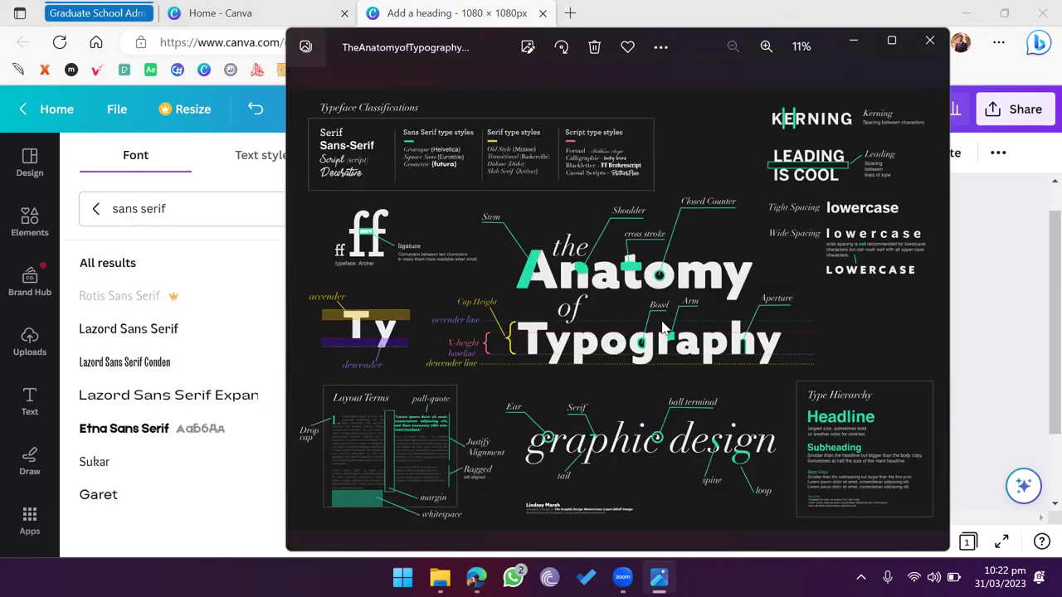
key(Right)
key(Right)
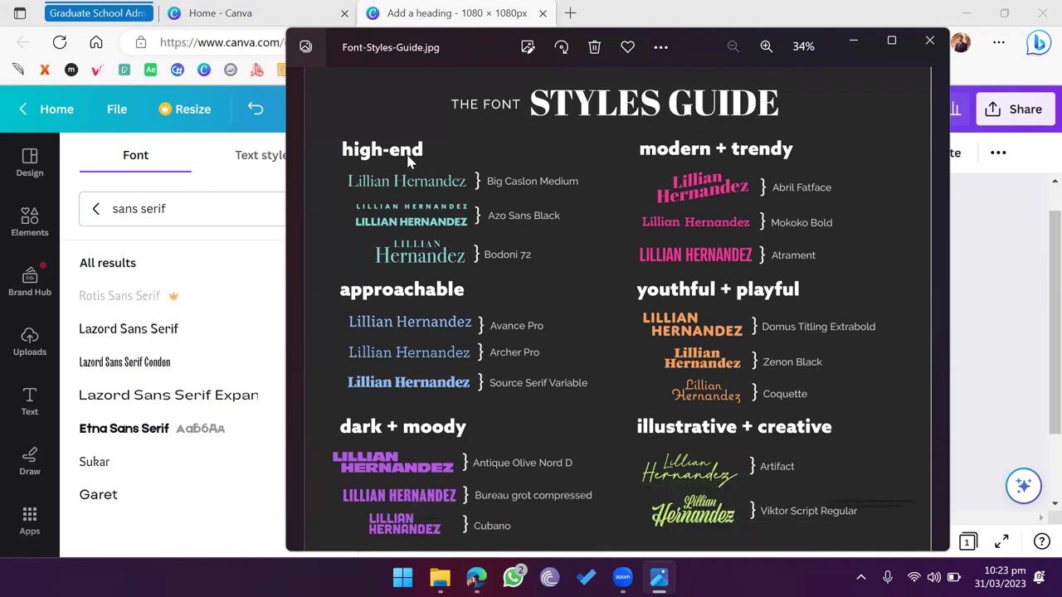
scroll(407, 161, up, 3)
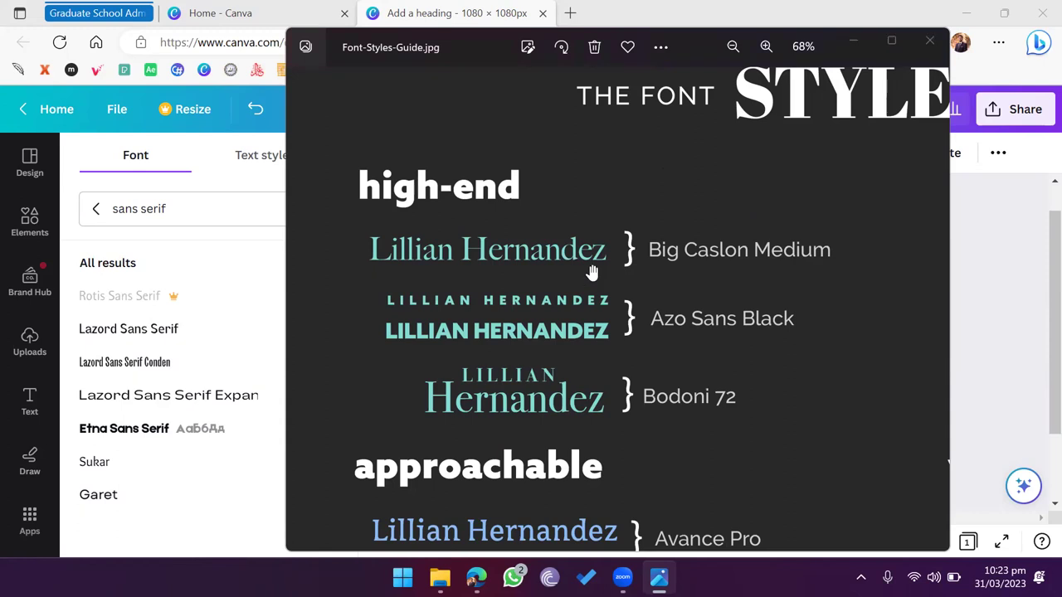
Step: Examine the approachable and dark + moody font examples in the font styles guide up close
drag(592, 270, 576, 79)
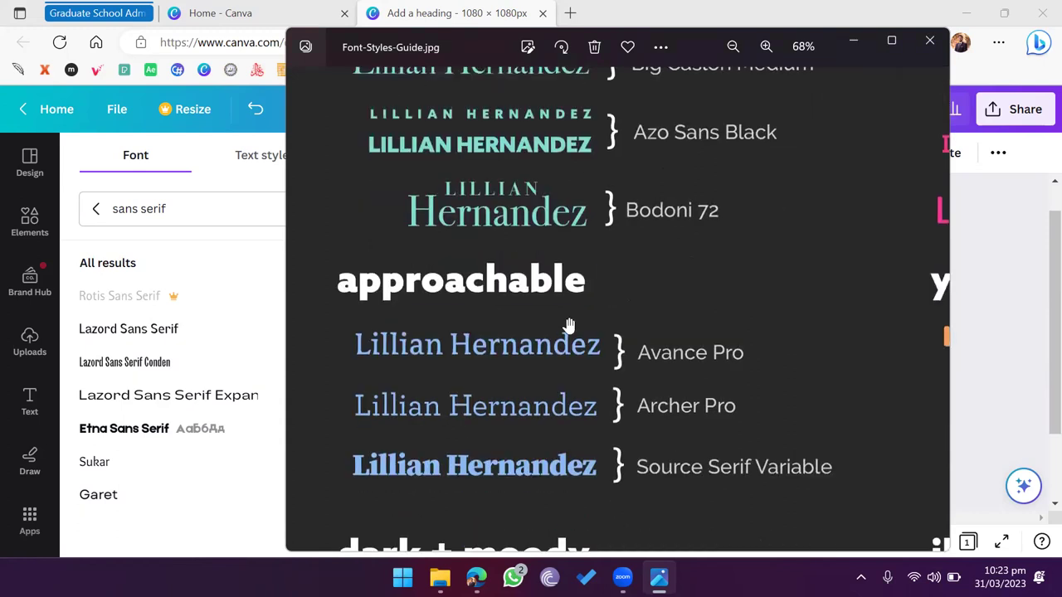
drag(569, 332, 572, 264)
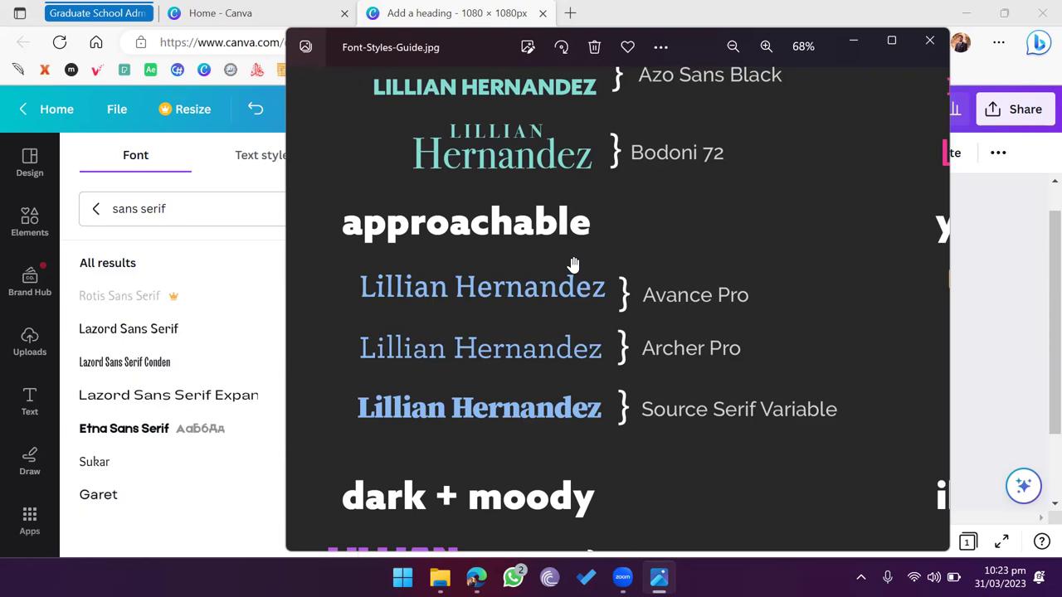
scroll(572, 264, down, 4)
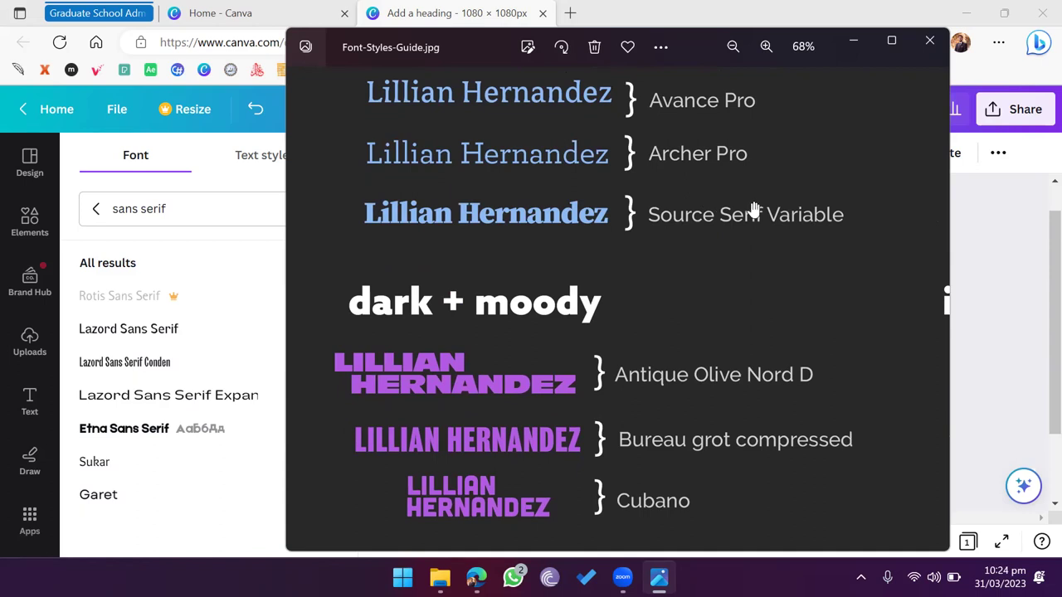
click(936, 309)
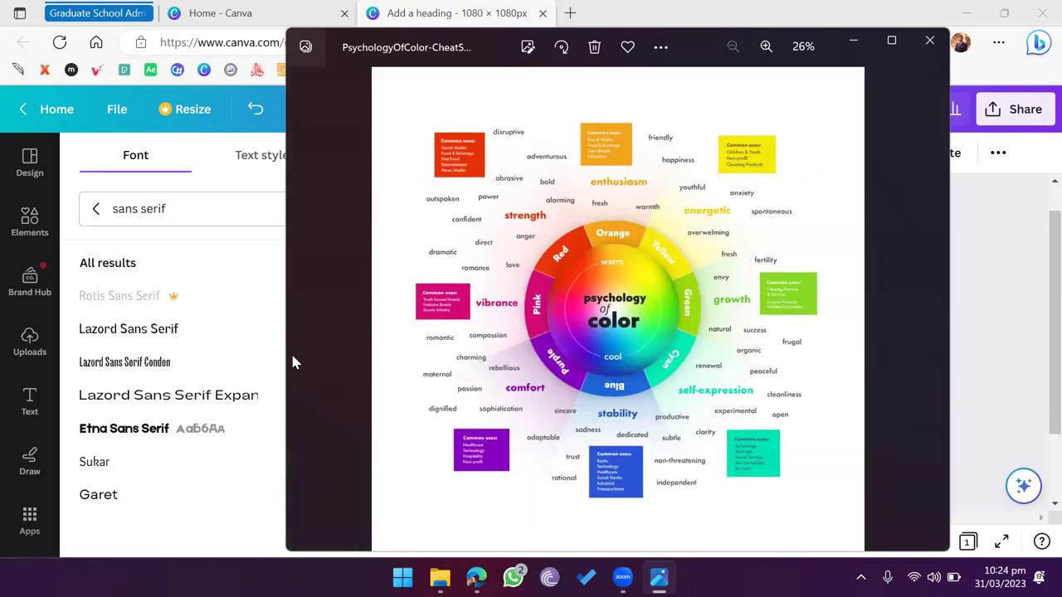
click(296, 306)
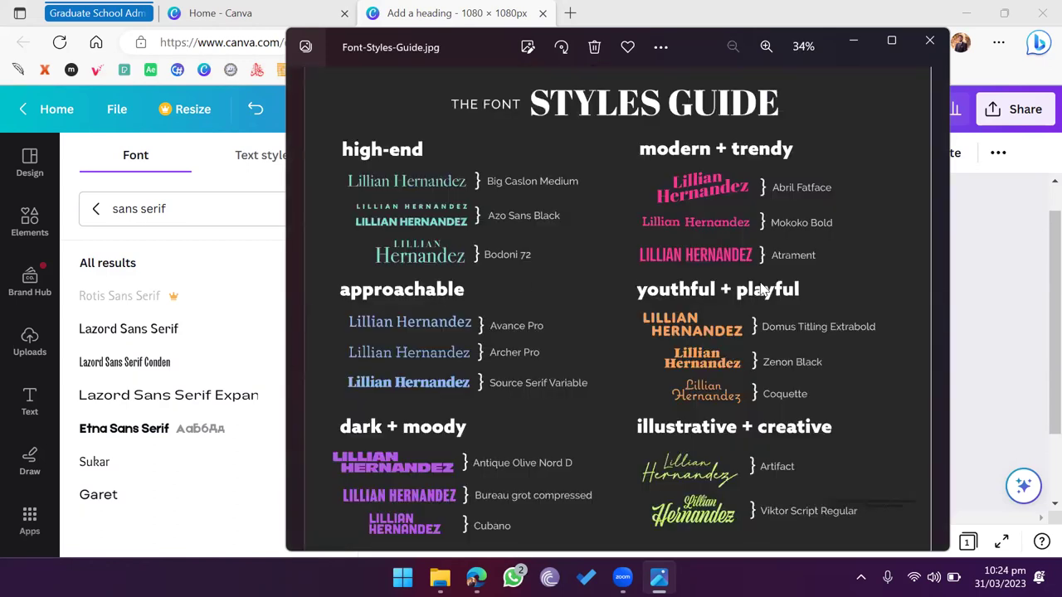
Step: Examine the guide's modern + trendy, youthful + playful and illustrative + creative font examples up close
scroll(722, 167, up, 3)
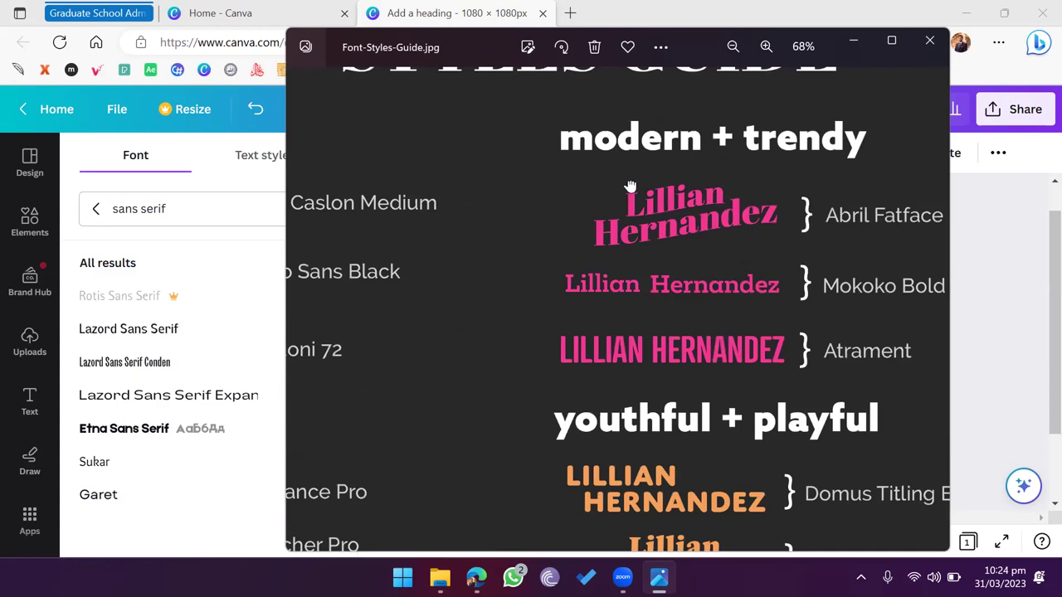
drag(720, 167, 606, 192)
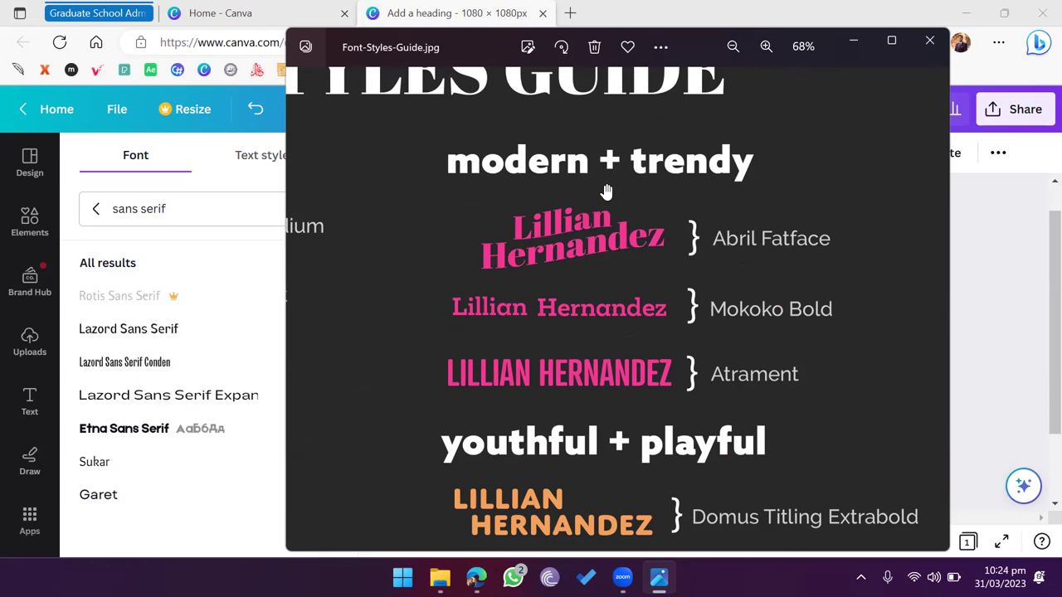
drag(603, 284, 612, 183)
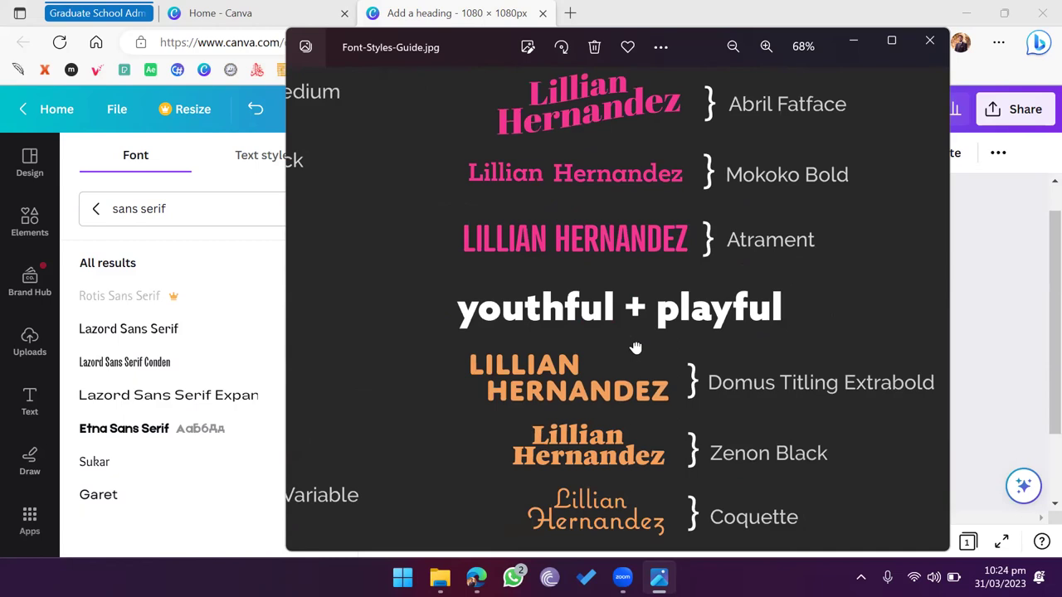
drag(636, 348, 644, 253)
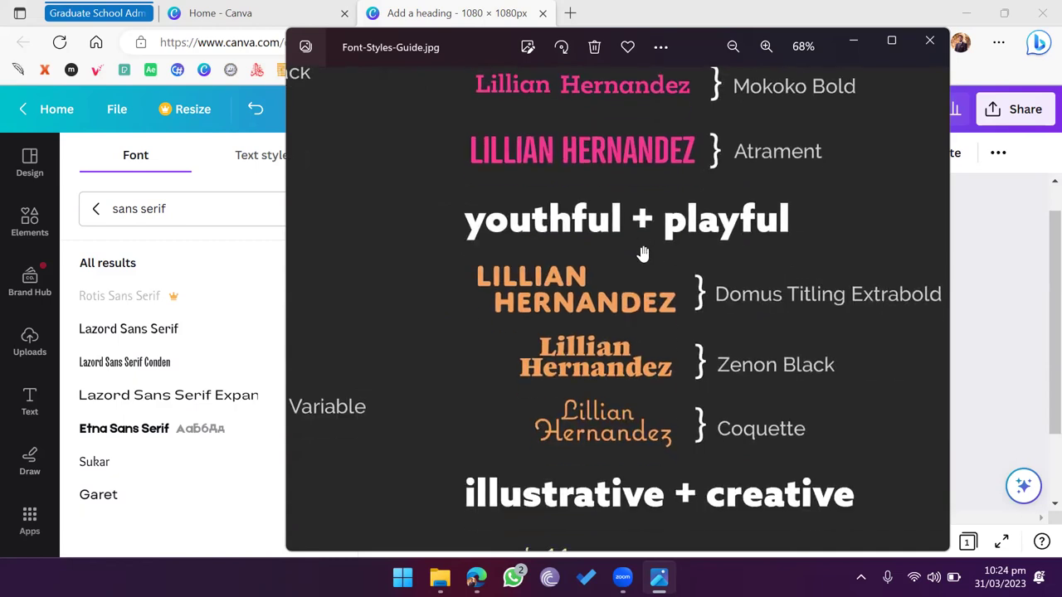
drag(644, 253, 635, 91)
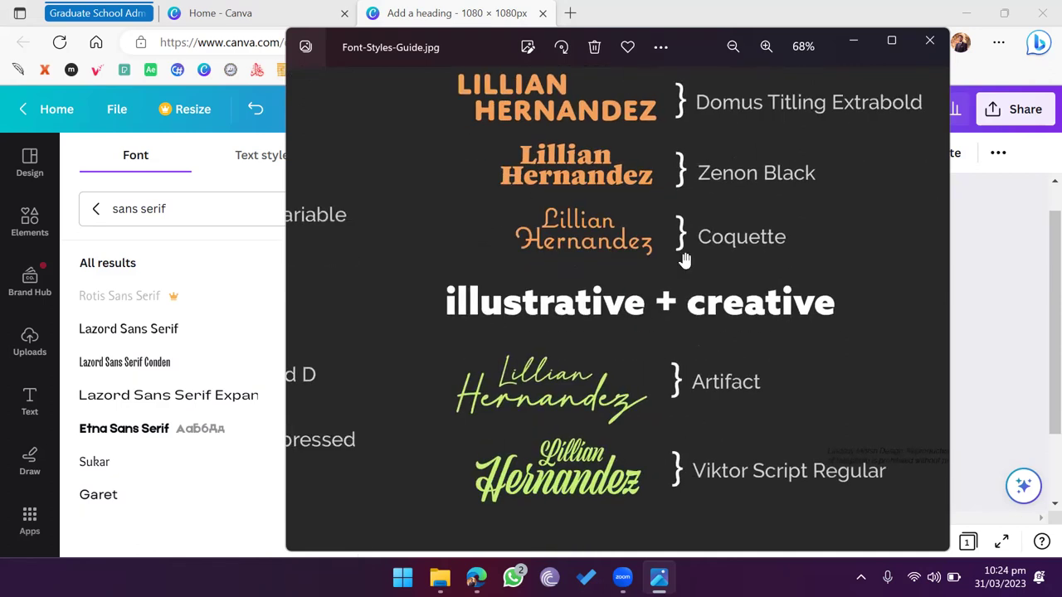
scroll(685, 261, down, 3)
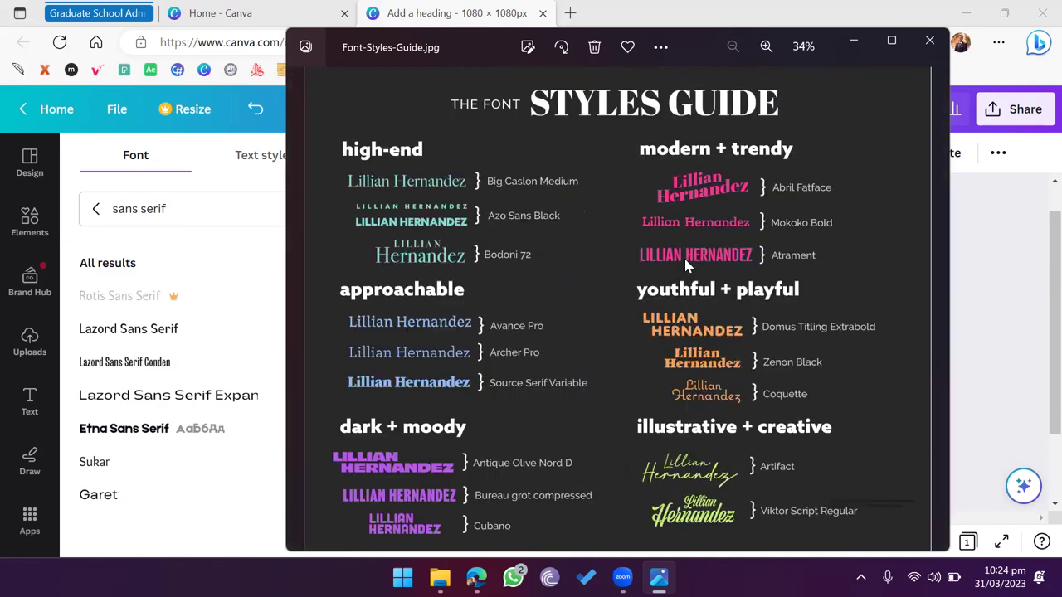
Step: Switch back to Canva and search the subheading's available fonts for "formal"
click(980, 211)
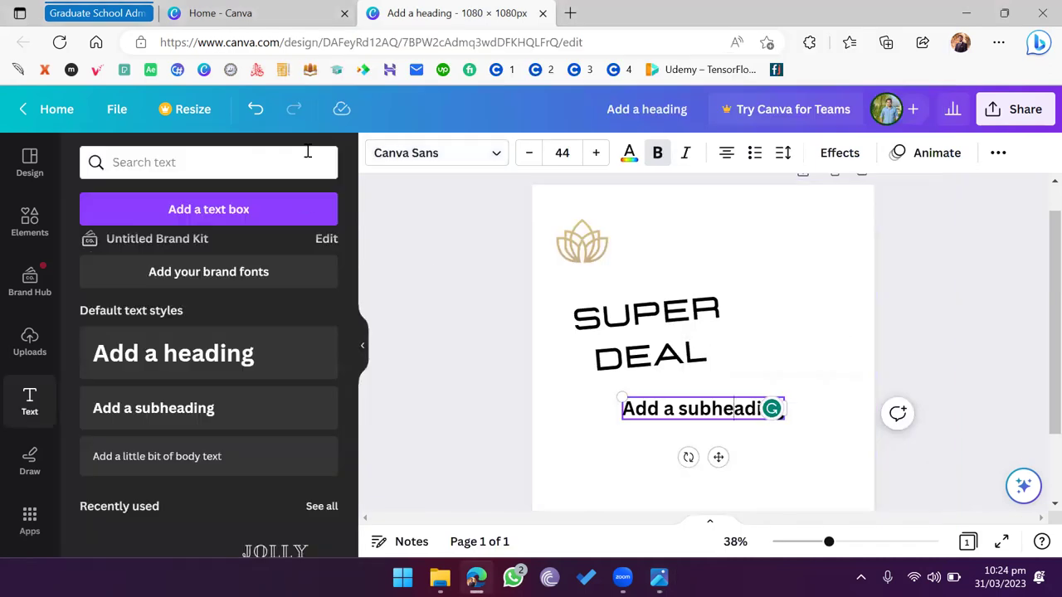
click(457, 158)
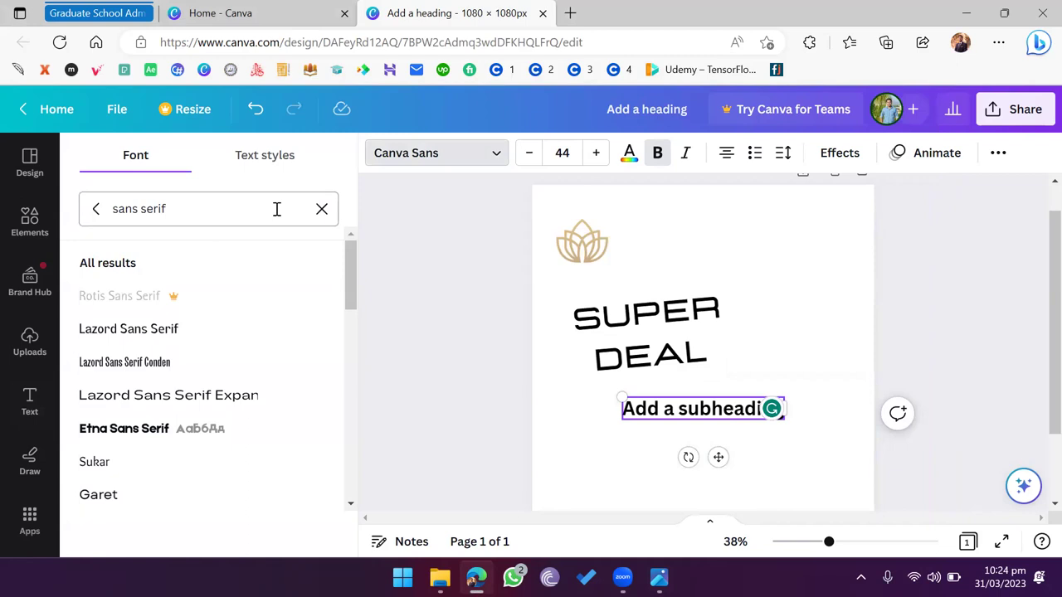
click(276, 208)
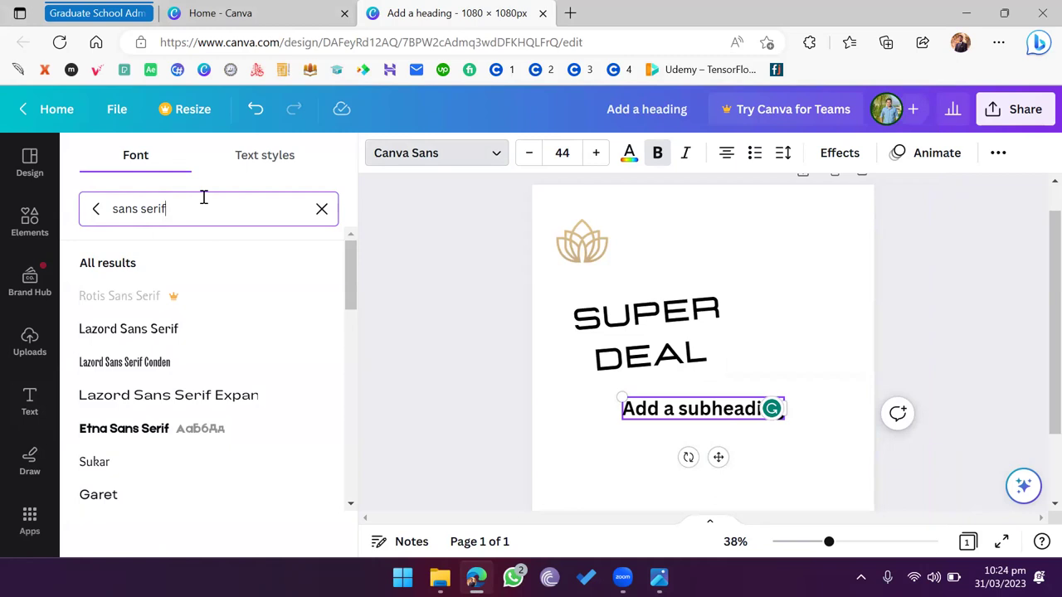
key(ctrl+a)
text(formal)
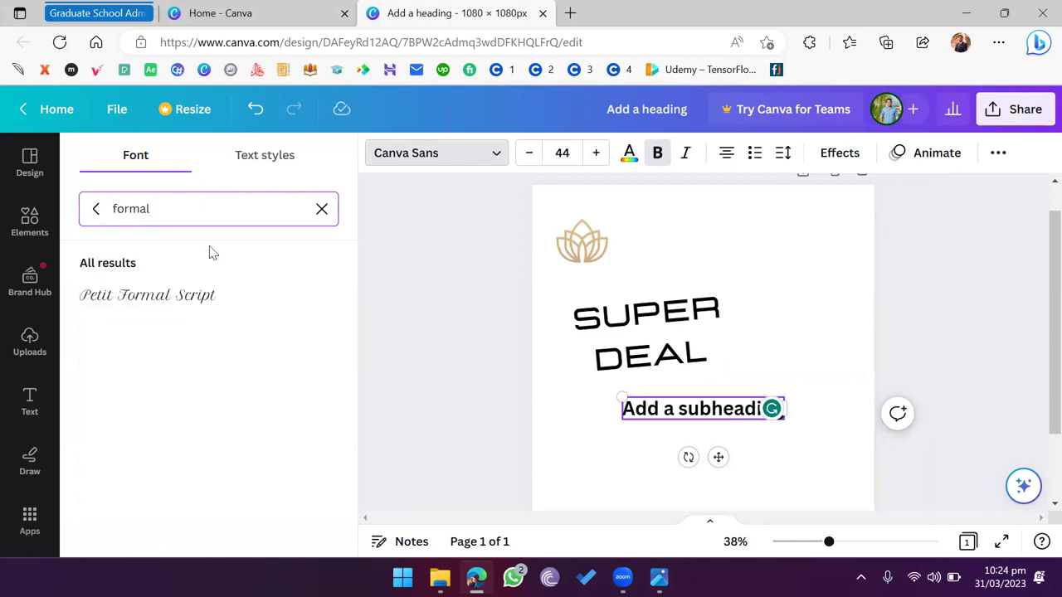
Step: Search the fonts for "funky", browse the matching typefaces and clear the search
double_click(210, 200)
key(BackSpace)
text(fu)
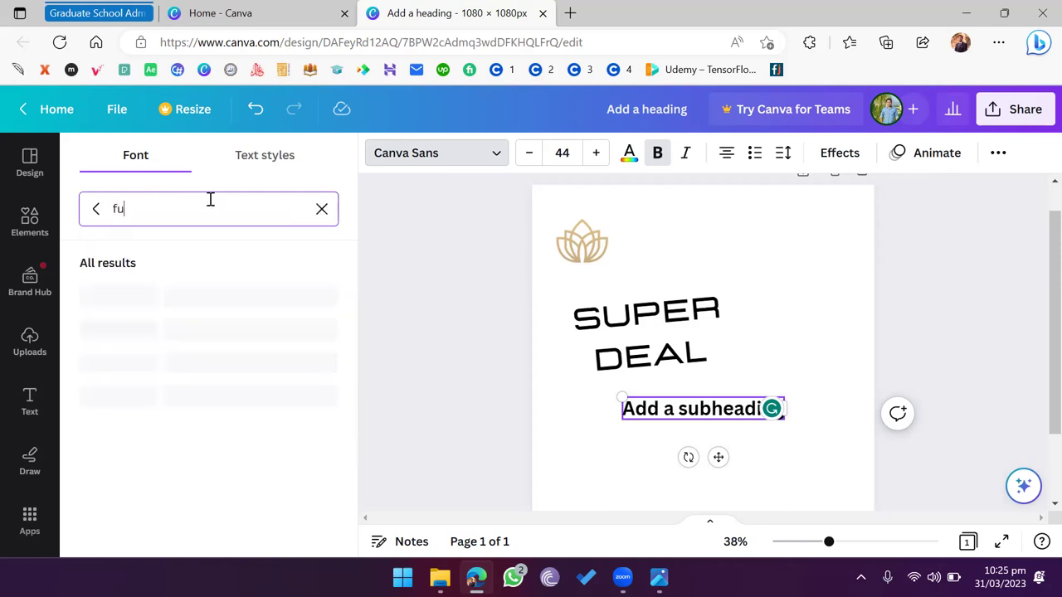
text(nky)
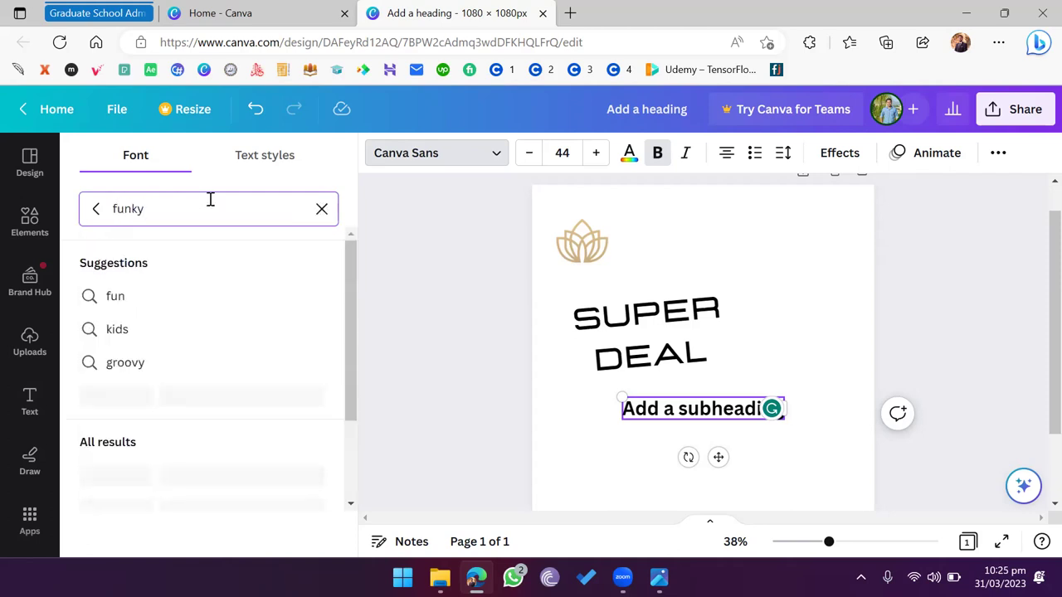
scroll(169, 450, down, 5)
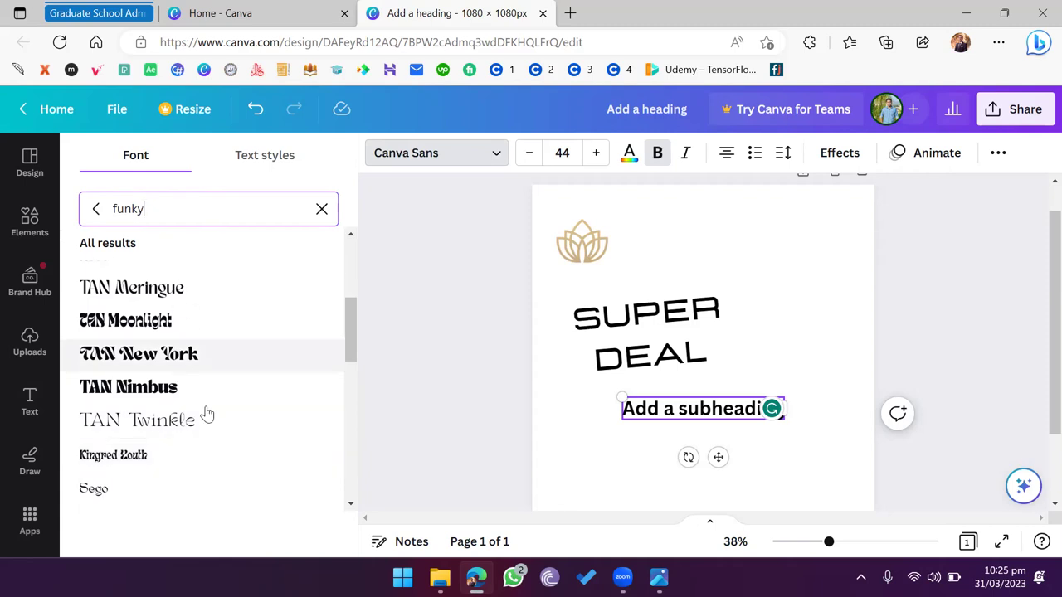
scroll(204, 412, down, 2)
scroll(207, 413, down, 3)
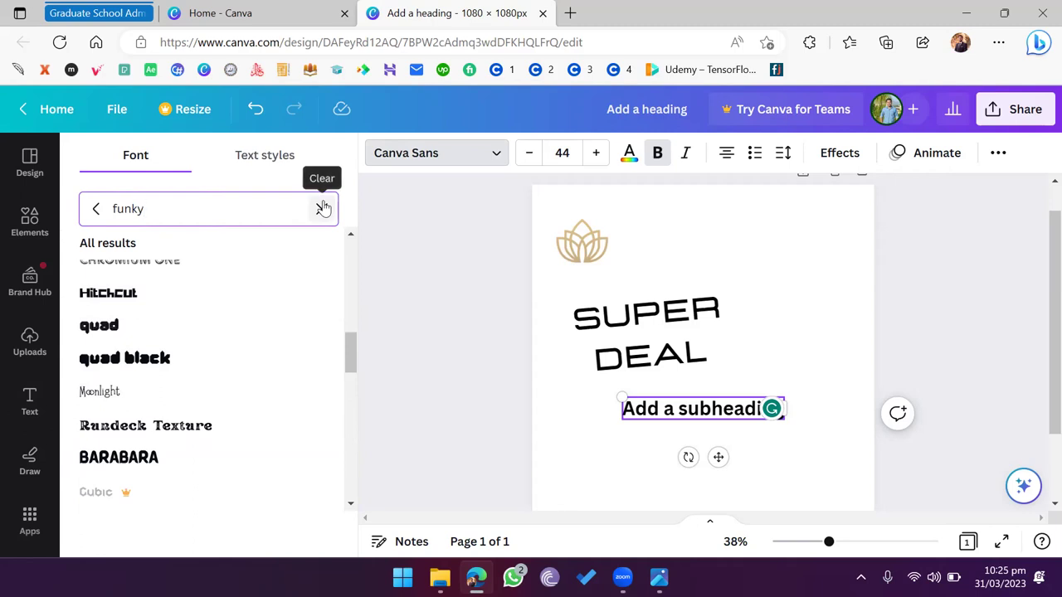
click(323, 208)
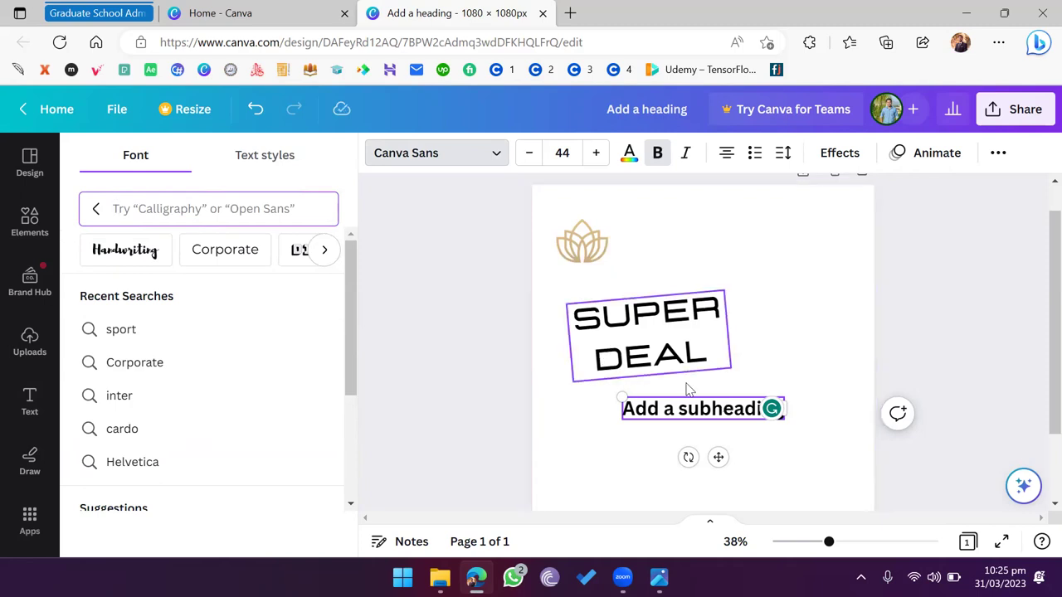
Step: Return to the Canva home page, search for "course" and show the suggested "training course" templates
click(30, 106)
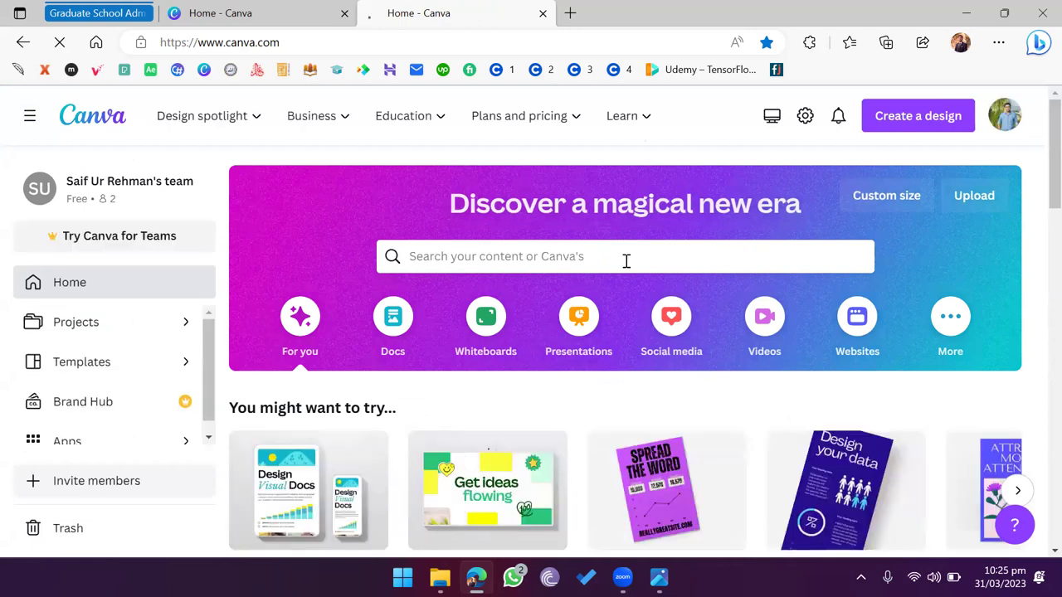
click(586, 259)
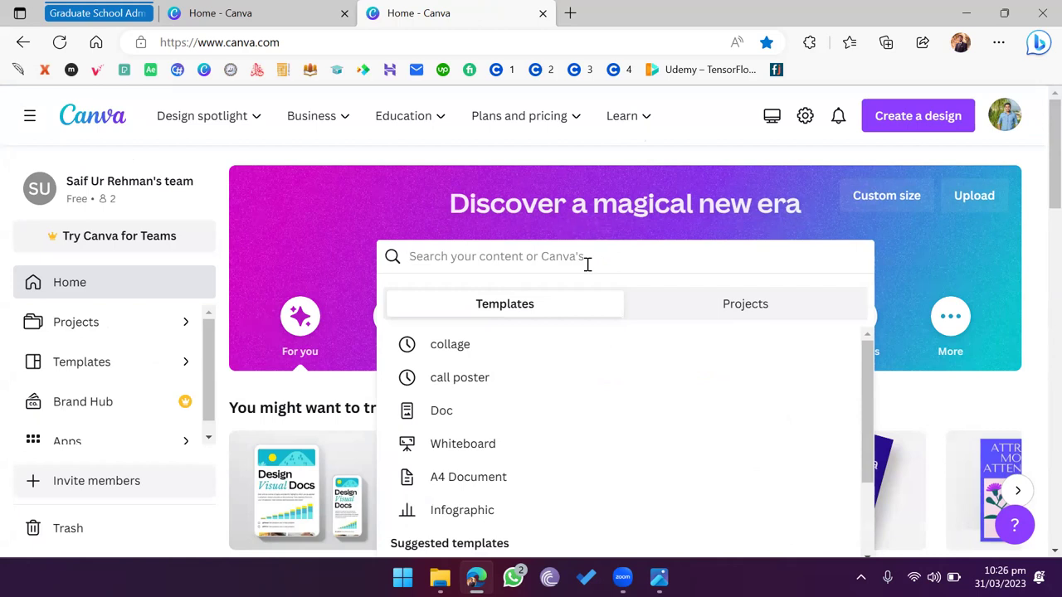
click(1025, 15)
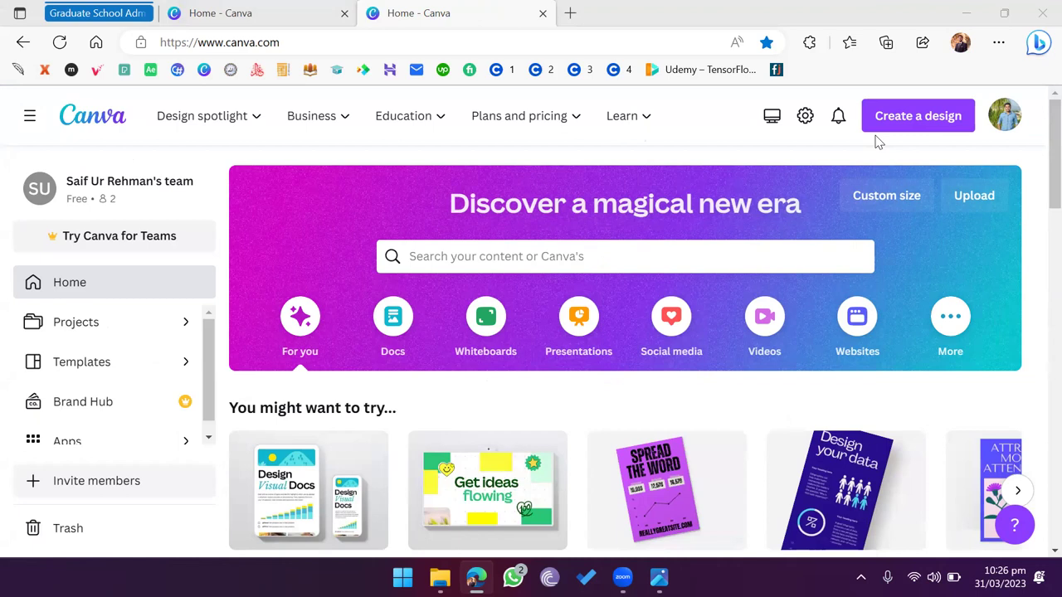
click(579, 259)
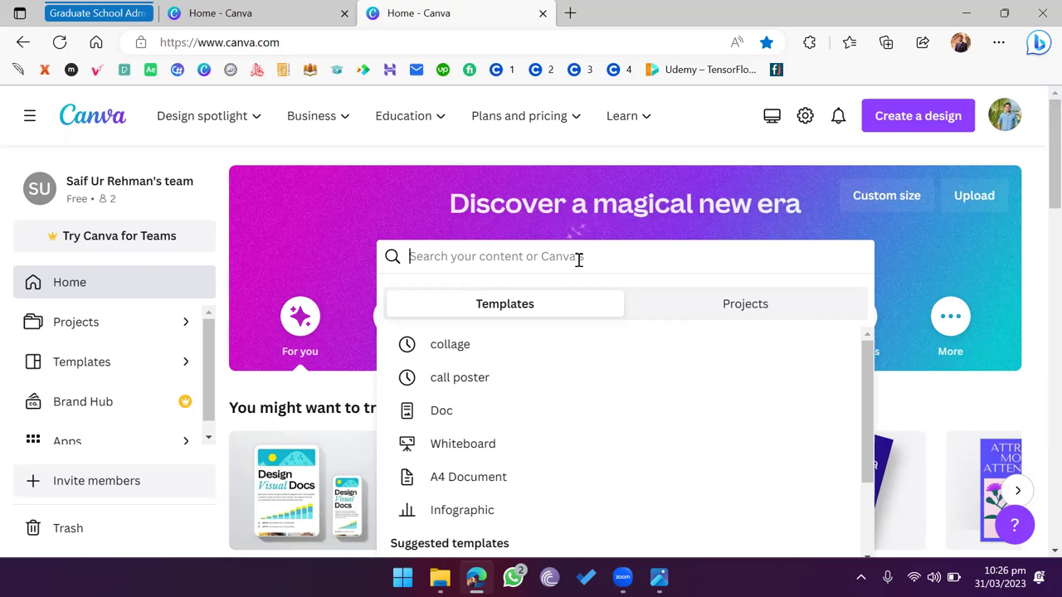
text(course)
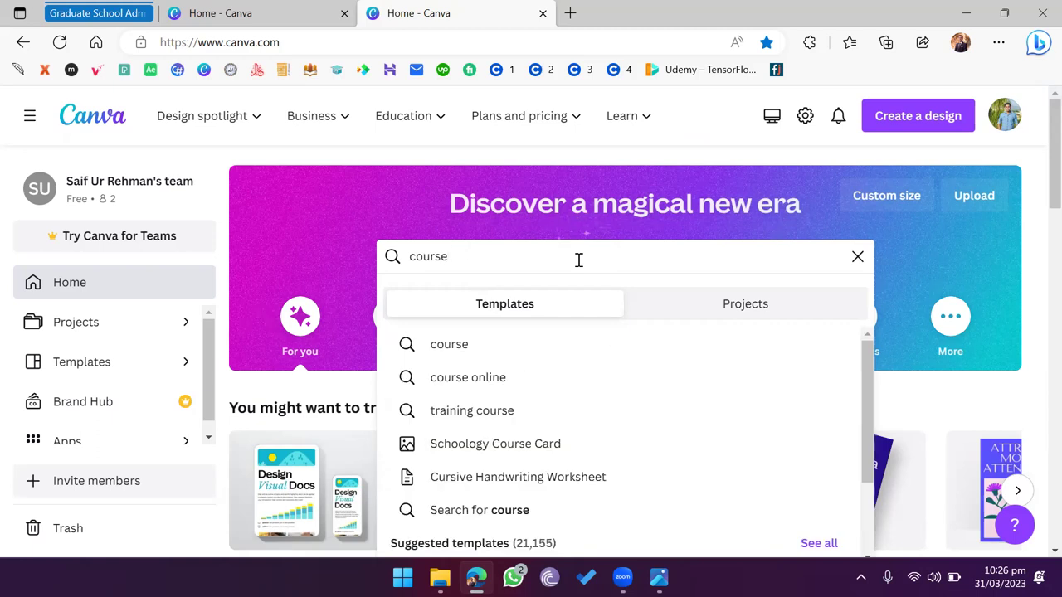
click(539, 421)
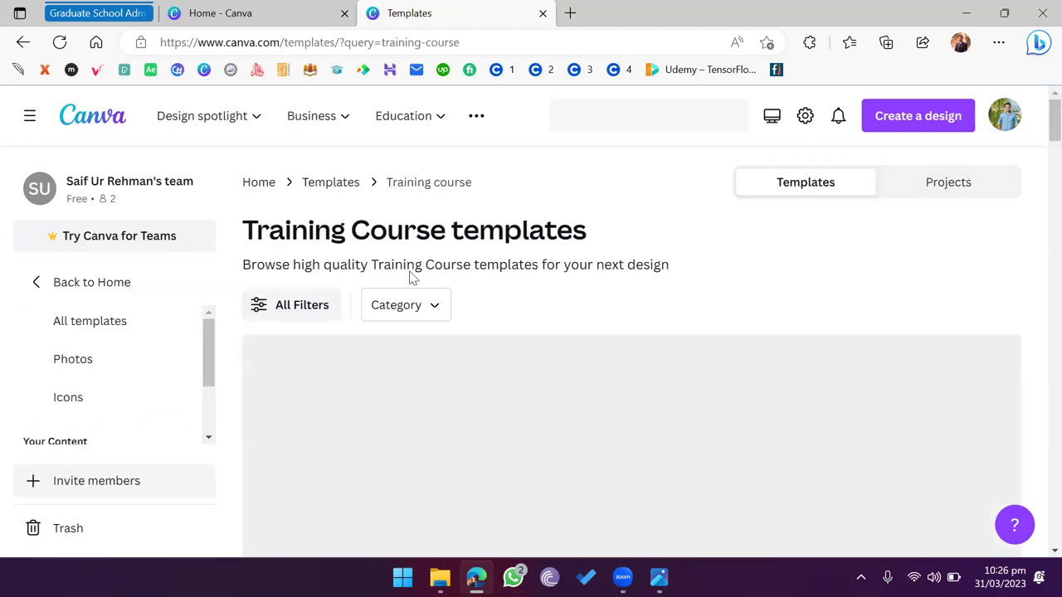
Step: Browse the training course templates and start customizing the Blue and White Simple Business Development Workshop Facebook Post
scroll(610, 276, down, 2)
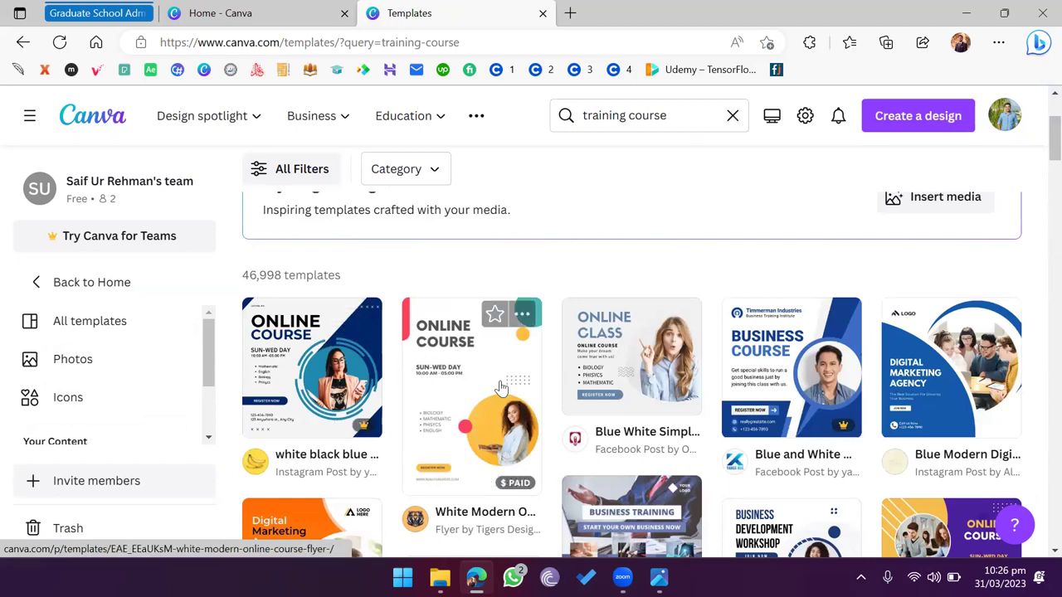
scroll(648, 412, down, 2)
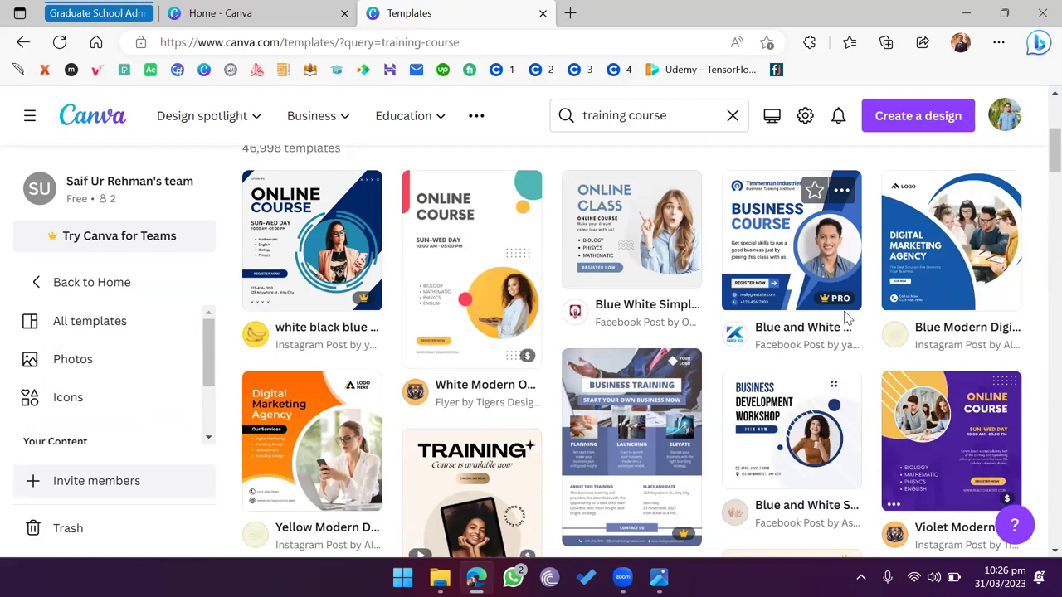
scroll(847, 318, down, 2)
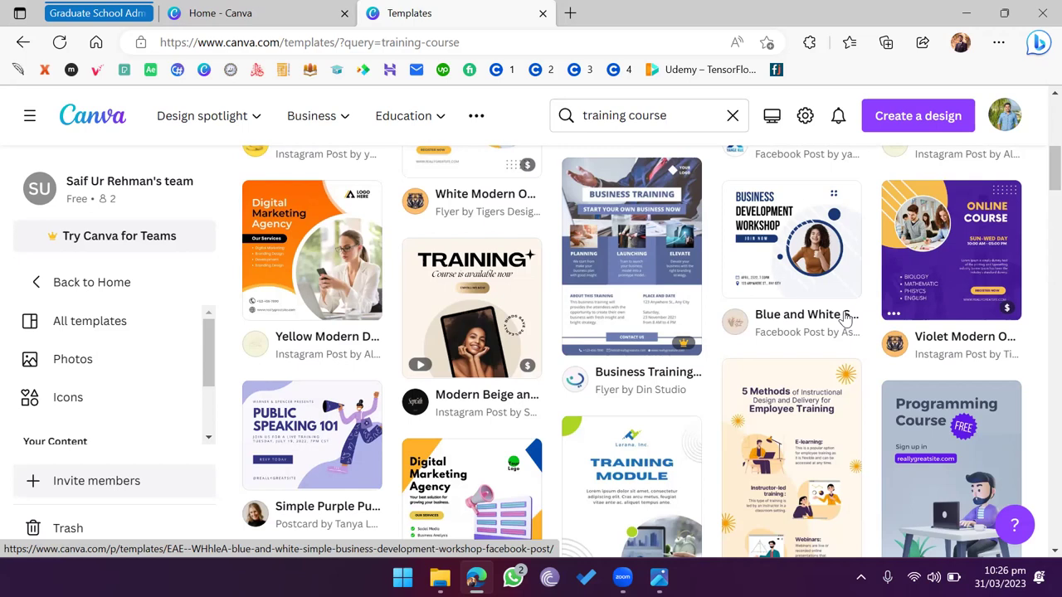
scroll(845, 318, up, 5)
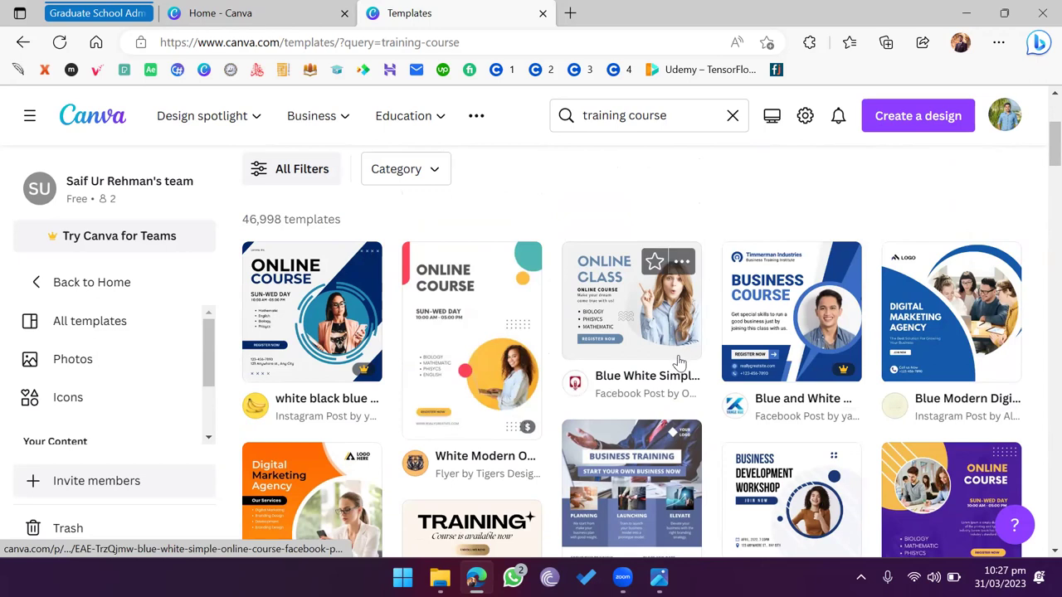
scroll(679, 362, down, 2)
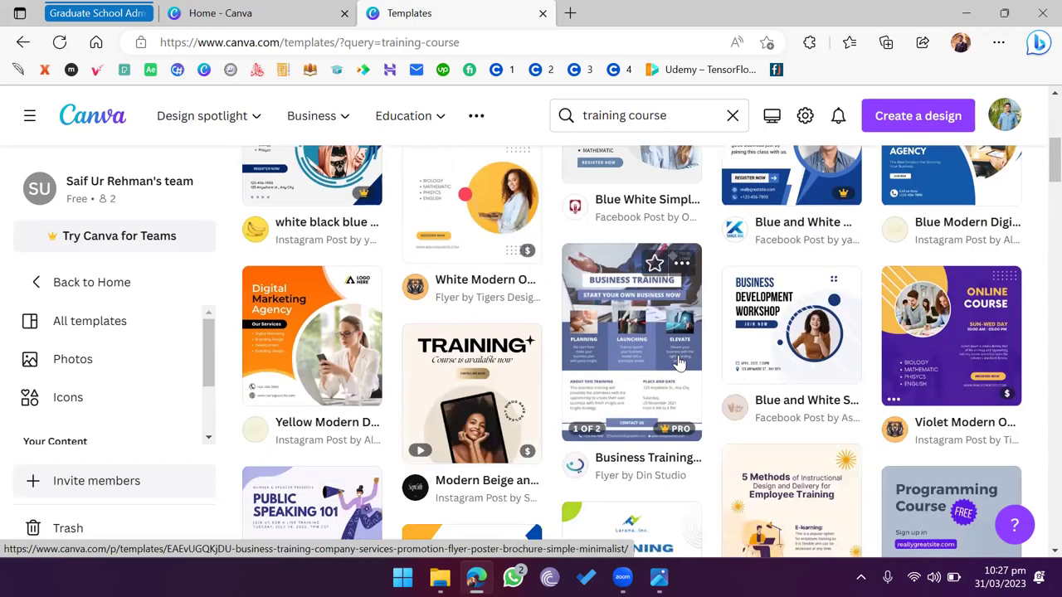
scroll(679, 363, down, 1)
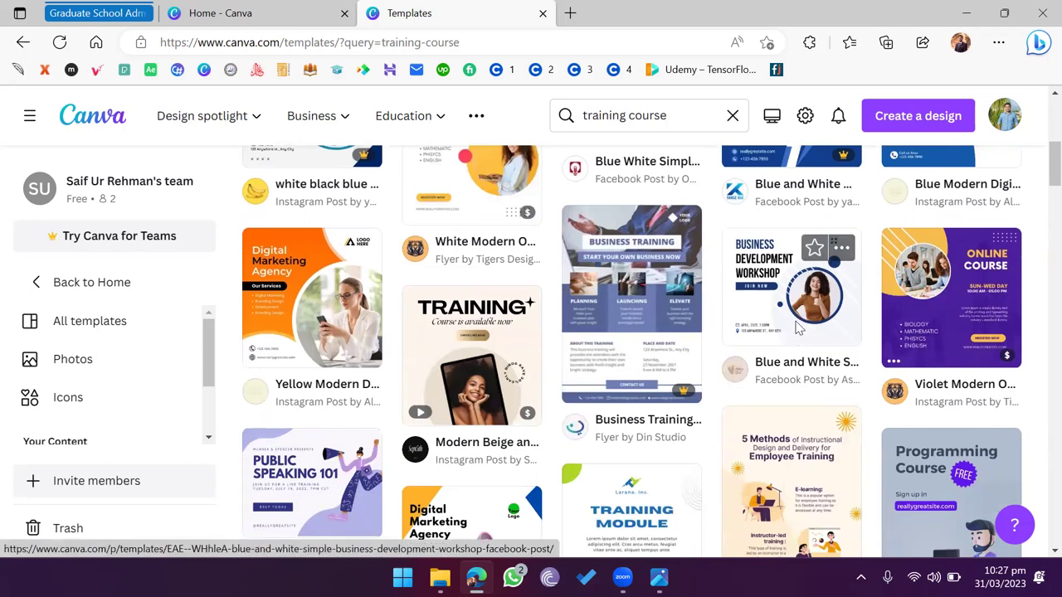
click(797, 328)
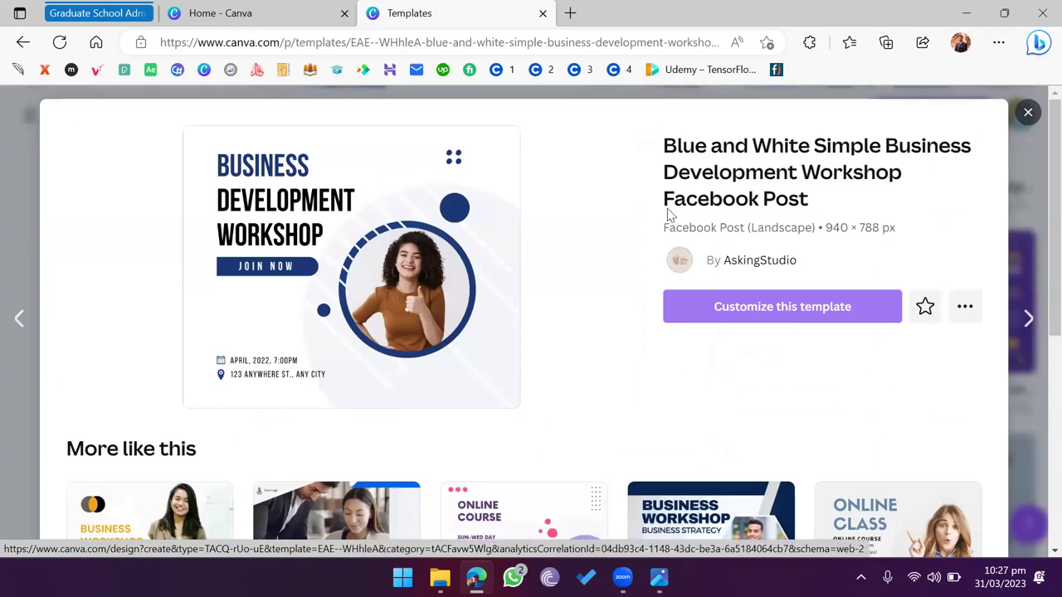
click(761, 316)
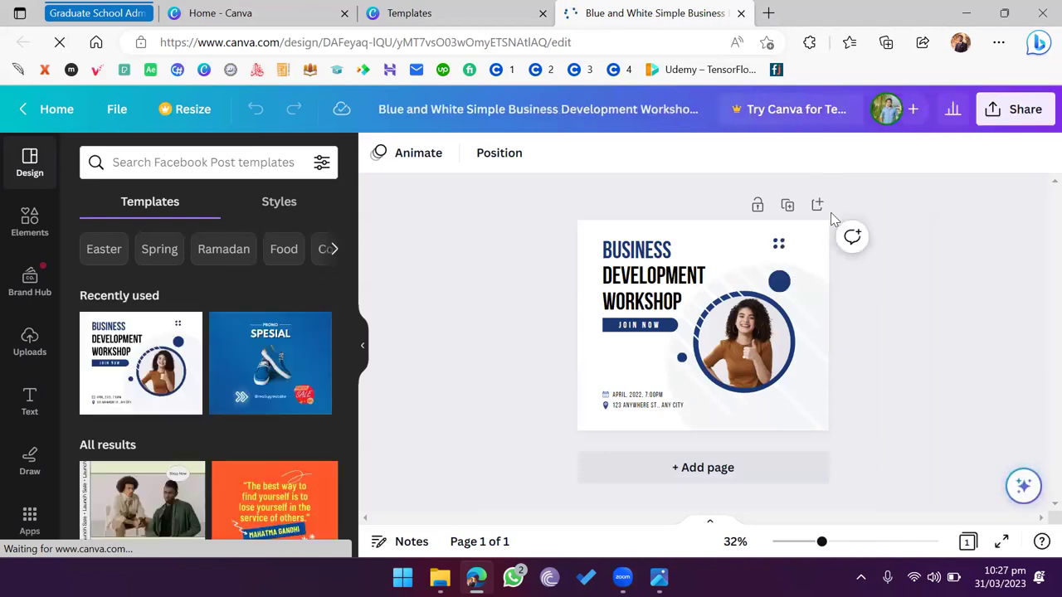
Step: Rename the design as "1st poster"
click(602, 109)
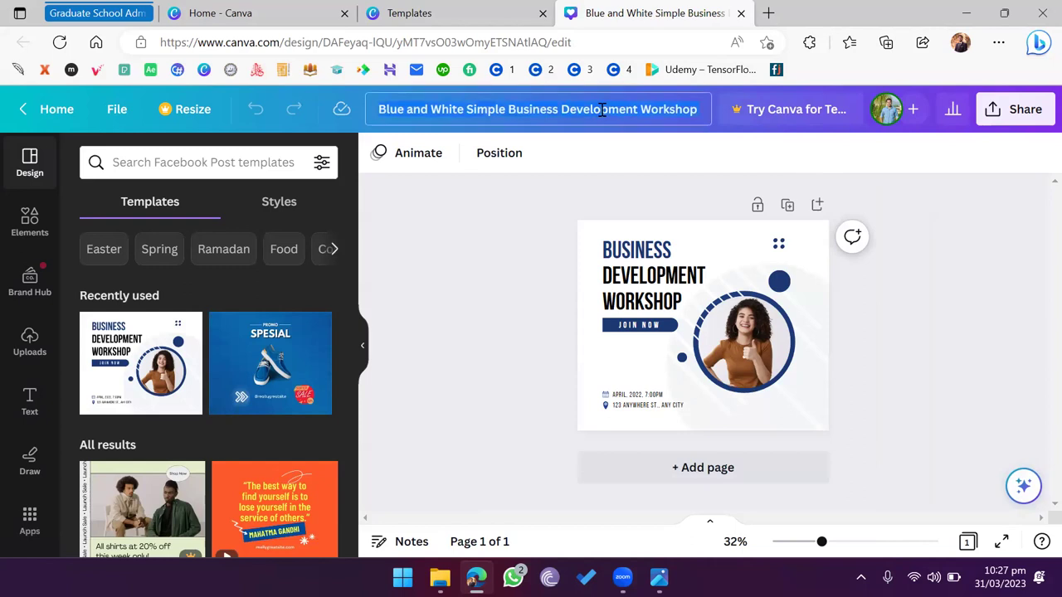
key(BackSpace)
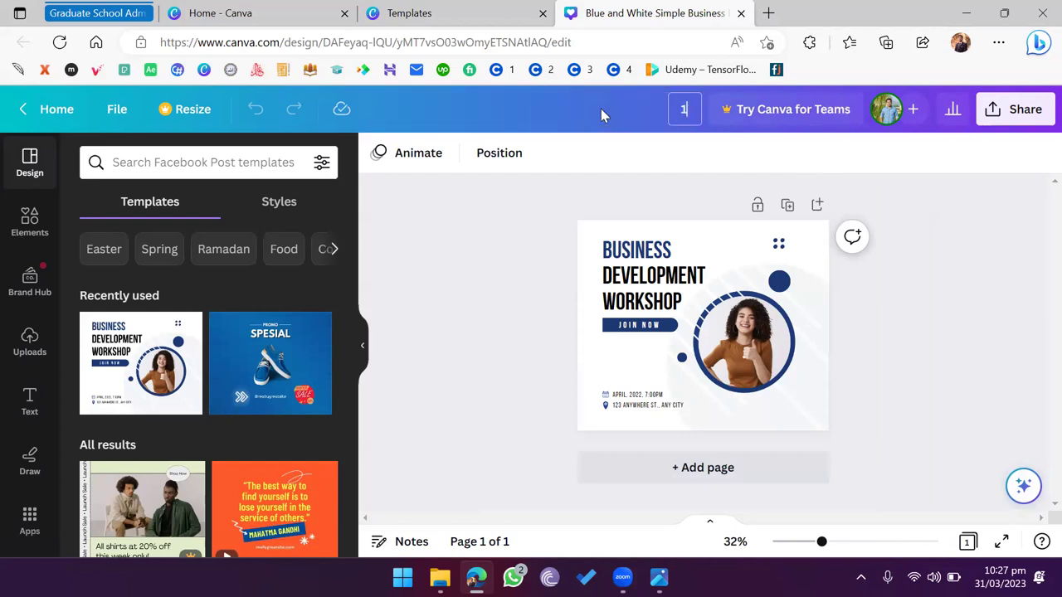
text(1st poster)
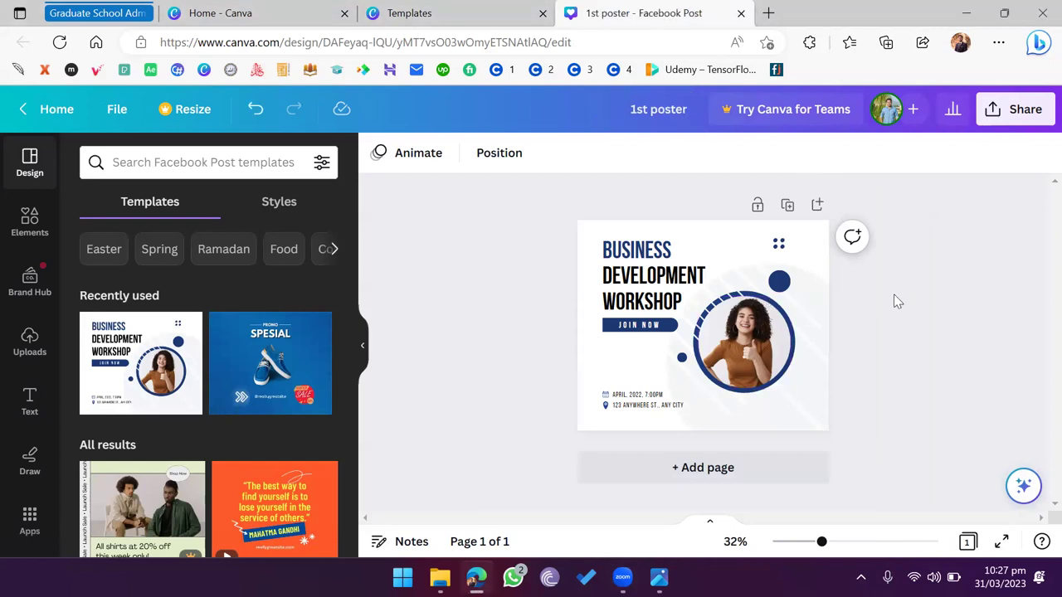
Step: Add the recently used gold lotus graphic, shrink it and place it near the poster's top edge beside the heading
scroll(896, 302, up, 3)
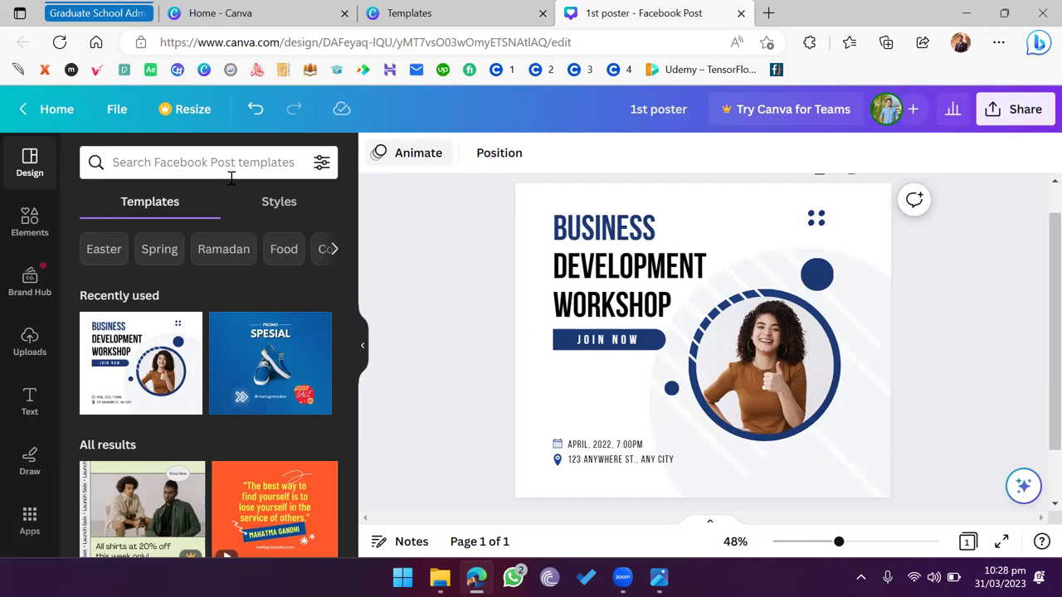
click(11, 219)
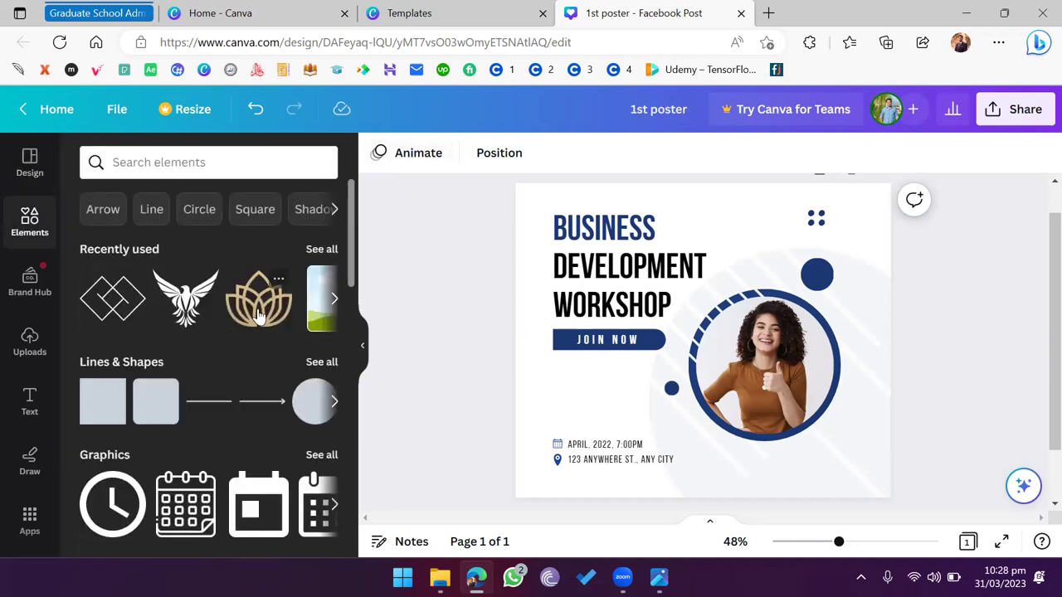
click(245, 322)
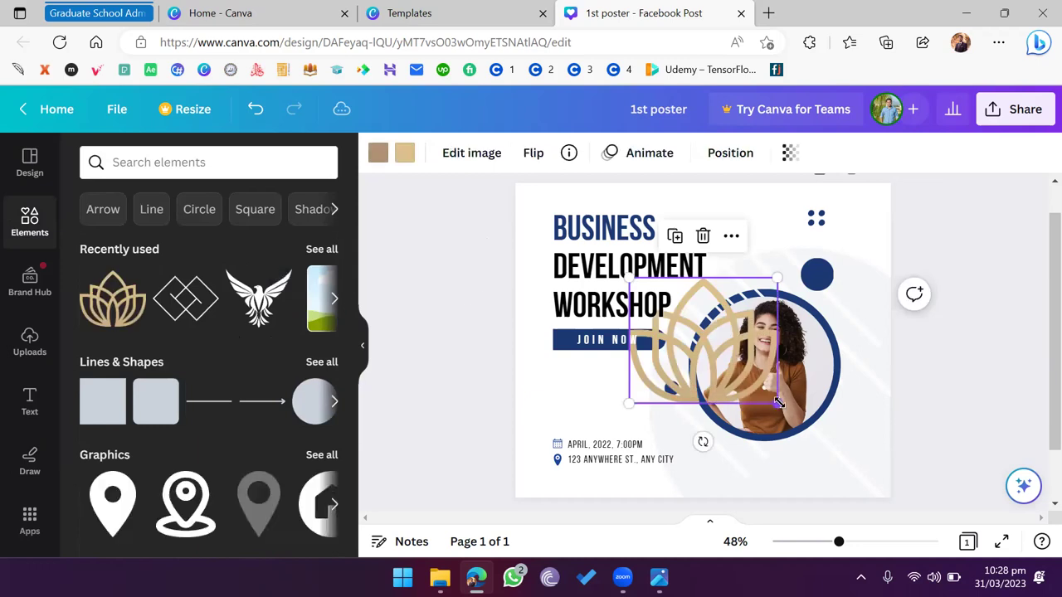
drag(779, 403, 714, 348)
drag(672, 316, 744, 230)
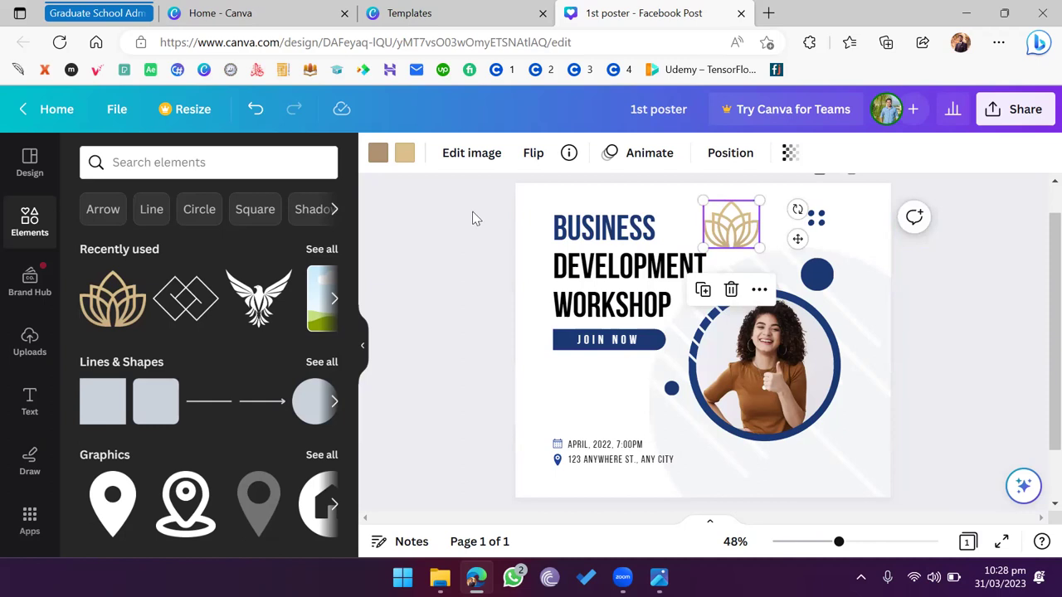
Step: Scale down the heading text and its JOIN NOW button together and move them lower on the poster
drag(487, 217, 573, 341)
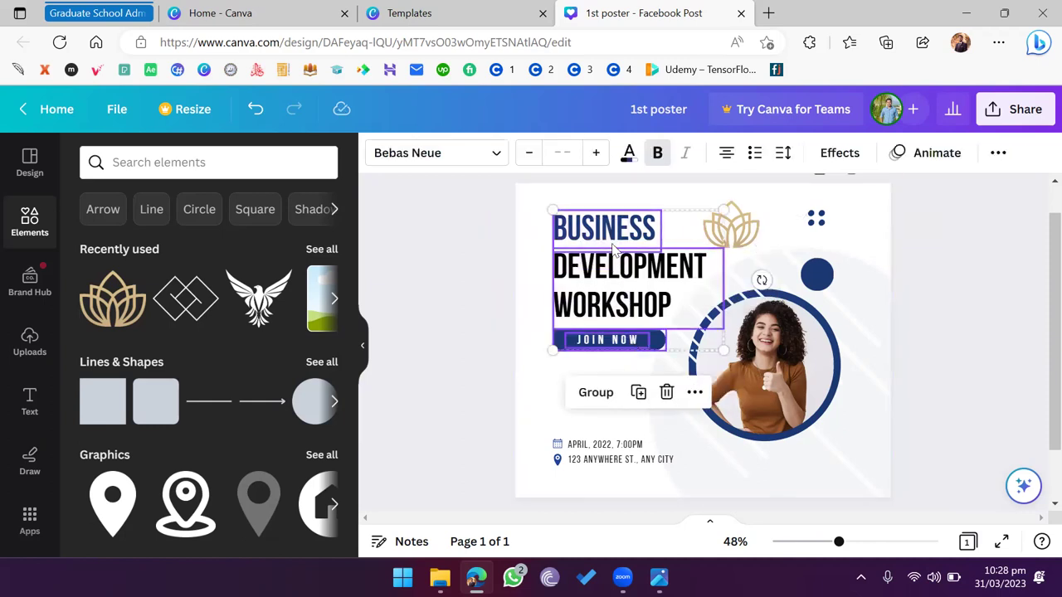
drag(554, 207, 589, 230)
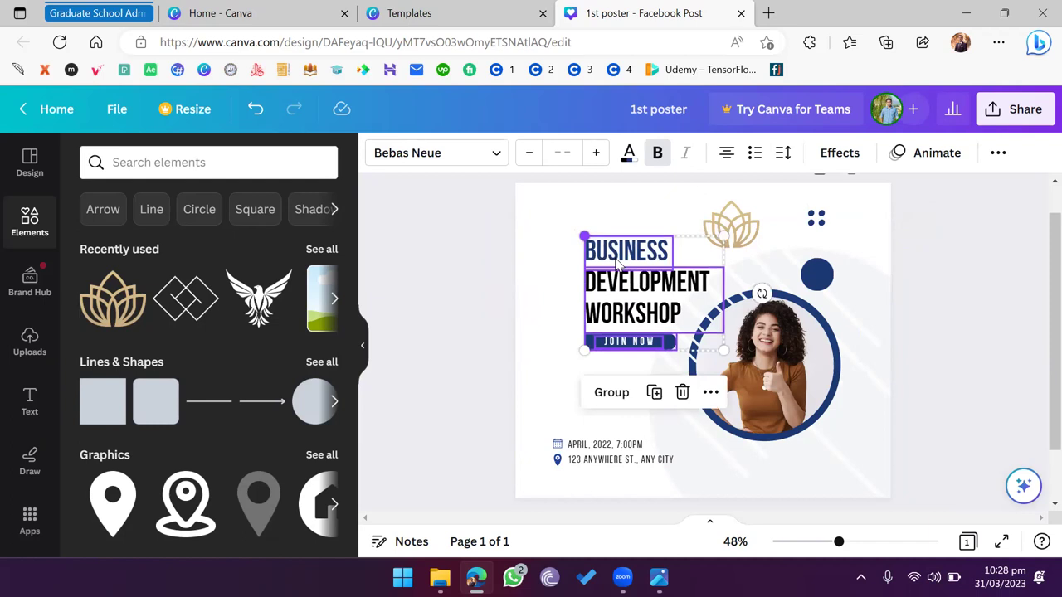
drag(615, 265, 585, 302)
click(468, 284)
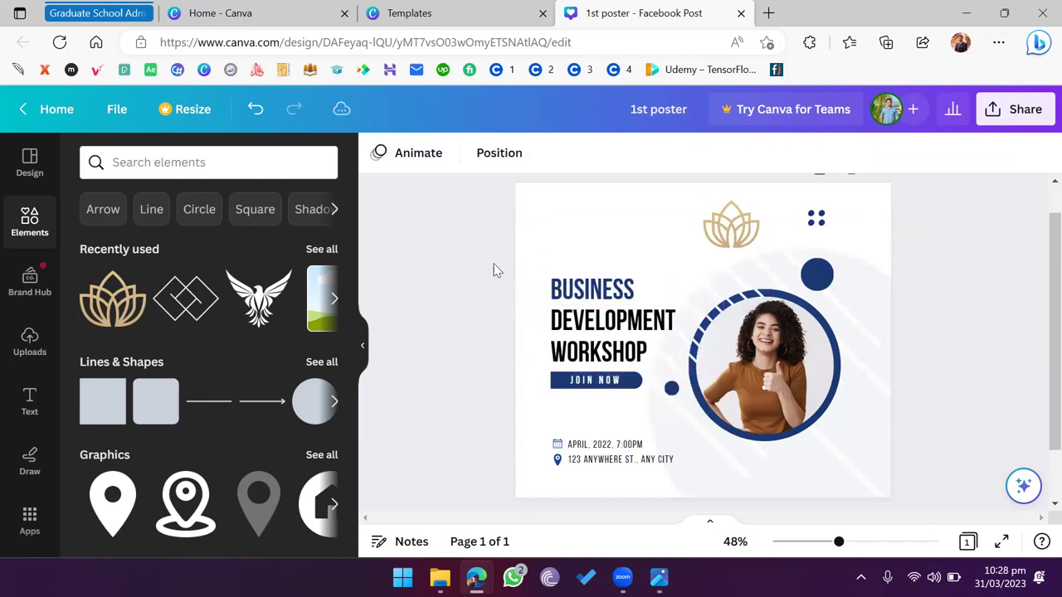
Step: Move the lotus logo to the poster's upper-left corner above the heading and make it smaller
drag(706, 231, 551, 232)
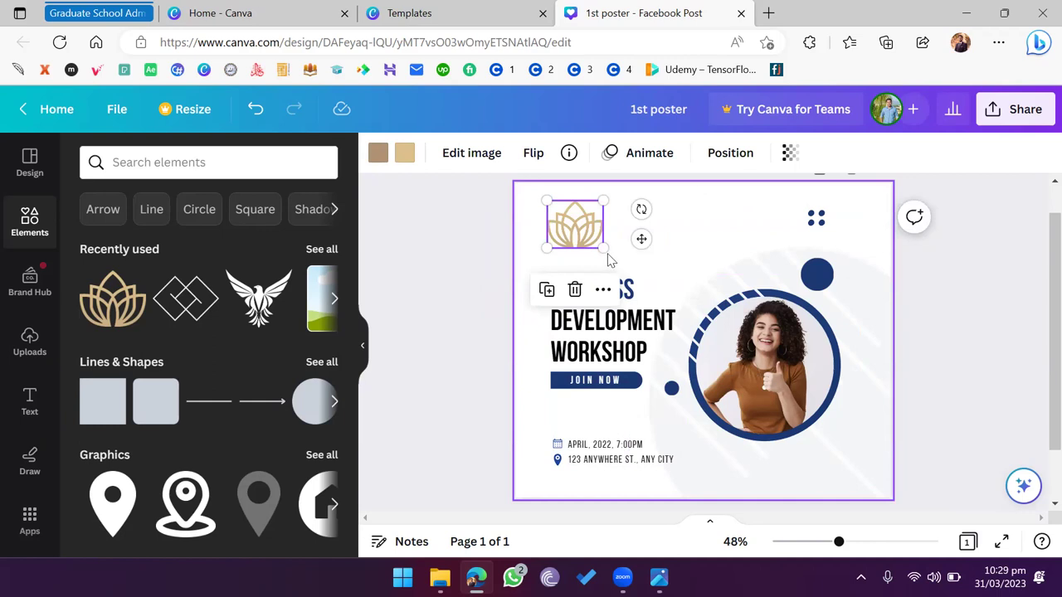
mouse_move(570, 226)
mouse_down()
mouse_move(564, 217)
mouse_move(587, 240)
mouse_move(577, 237)
mouse_up()
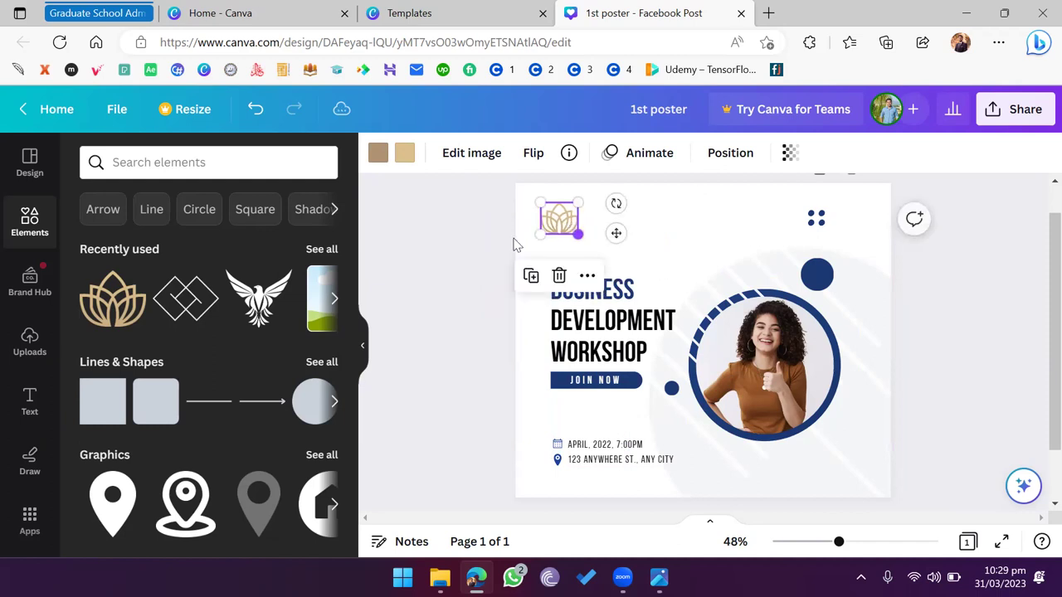
click(538, 283)
Step: Slightly enlarge the heading block with its JOIN NOW button and move it up beneath the lotus logo
drag(479, 282, 692, 391)
drag(690, 274, 701, 268)
drag(616, 300, 611, 286)
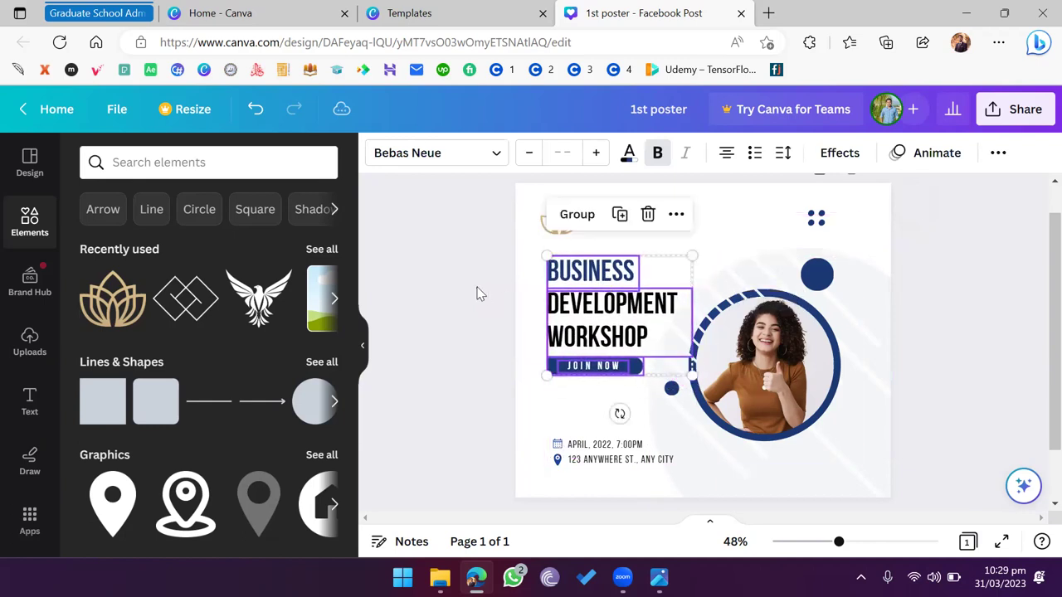
click(477, 293)
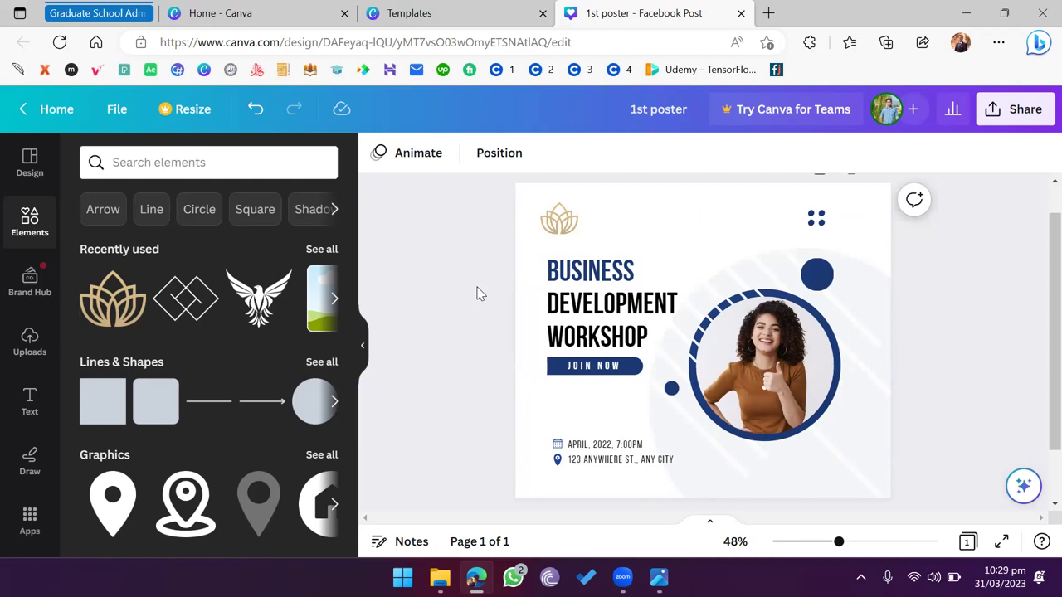
Step: Replace the heading word BUSINESS with GRAPHICS
double_click(595, 274)
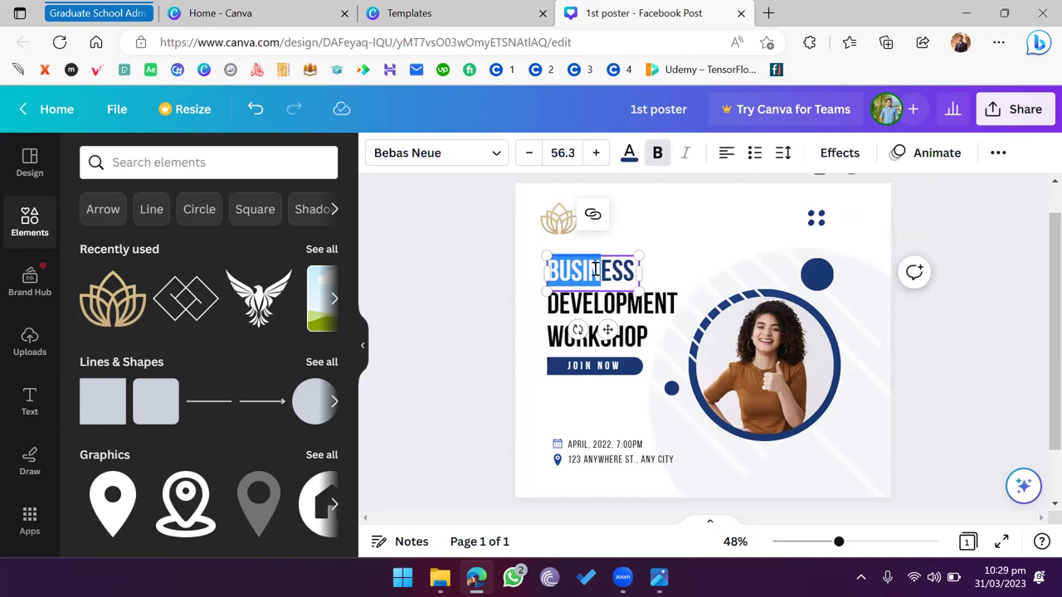
drag(595, 270, 632, 277)
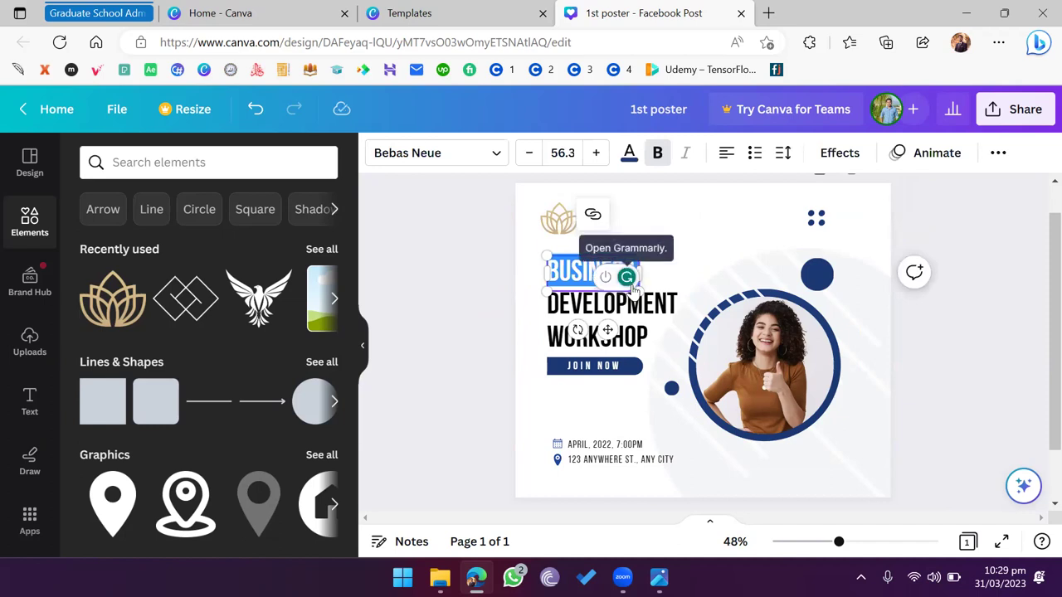
text(GRAPHIC)
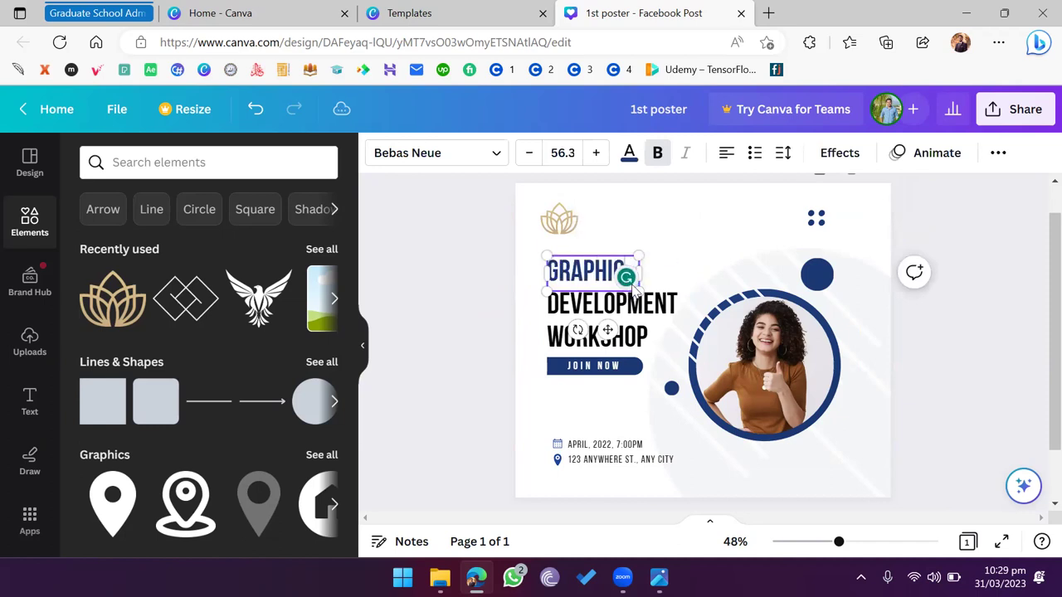
text(S)
Step: Extend the blue heading to read "GRAPHICS COURSE" and widen its text box to fit on one line
double_click(647, 305)
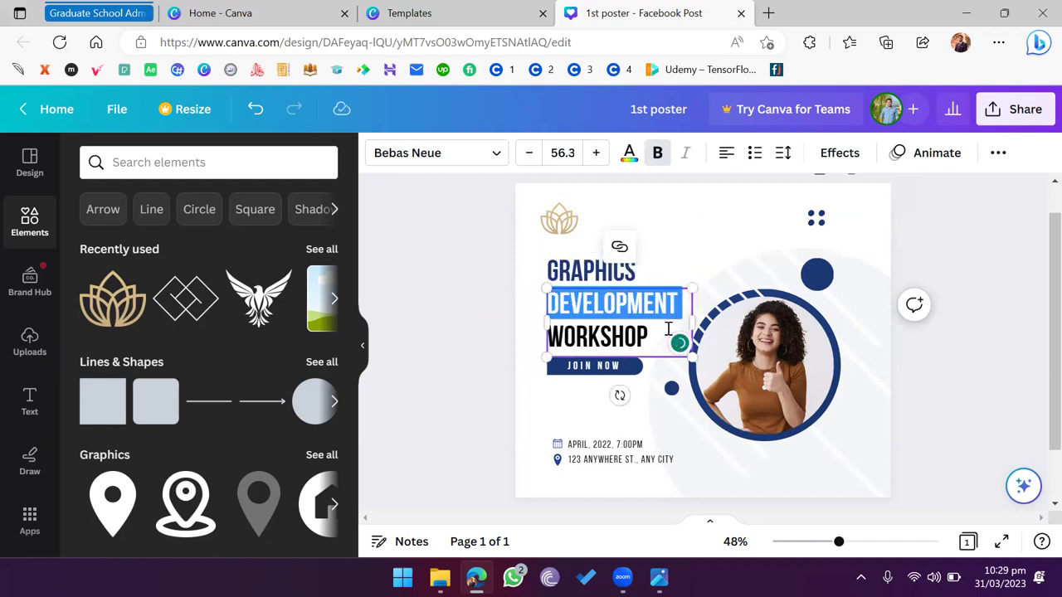
click(638, 274)
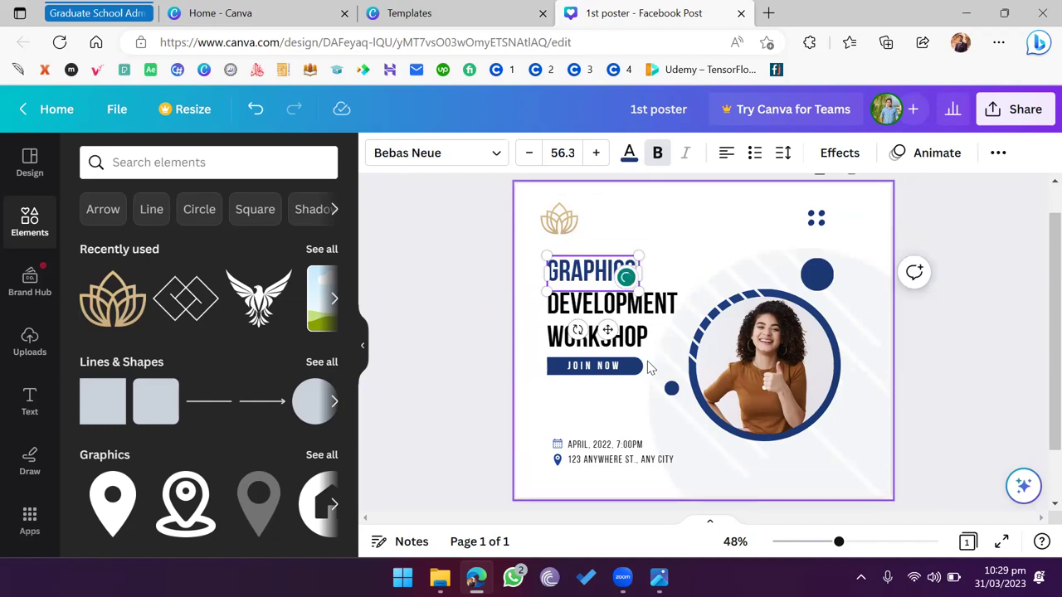
key(Return)
text(DEVELOP)
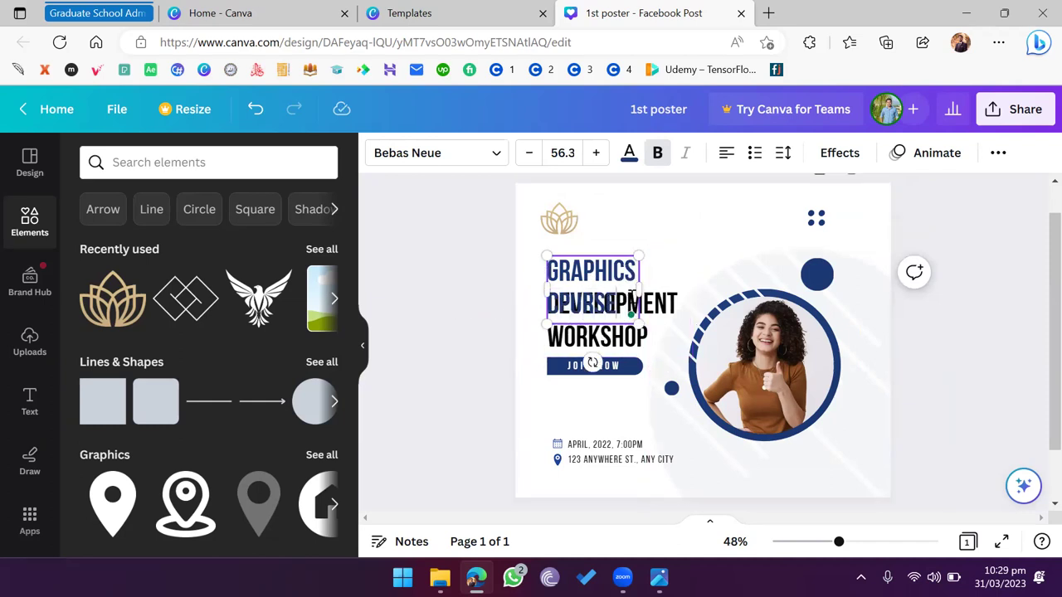
drag(640, 288, 727, 275)
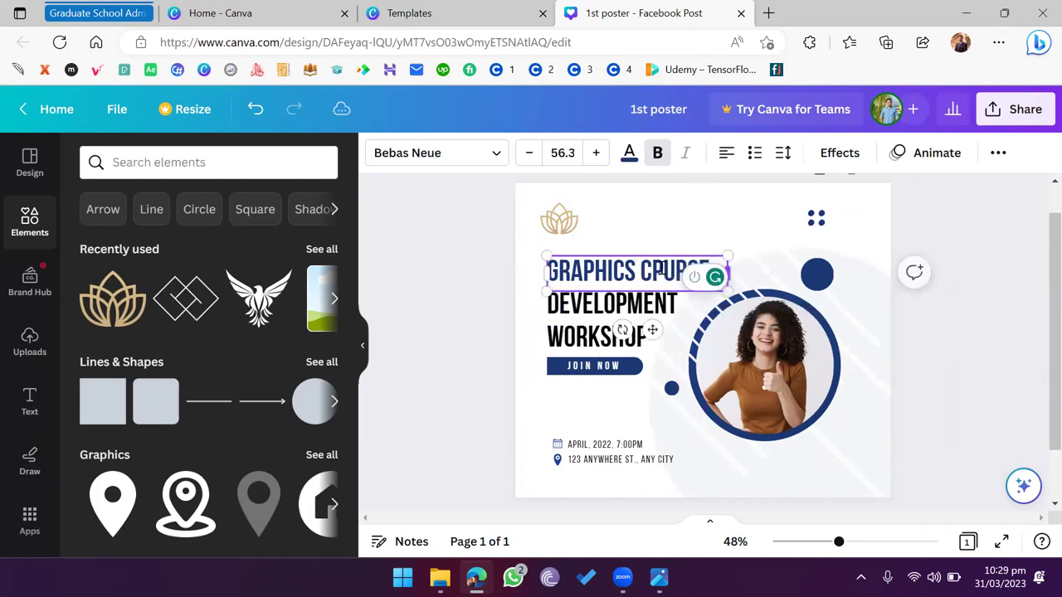
click(660, 270)
key(BackSpace)
text(O)
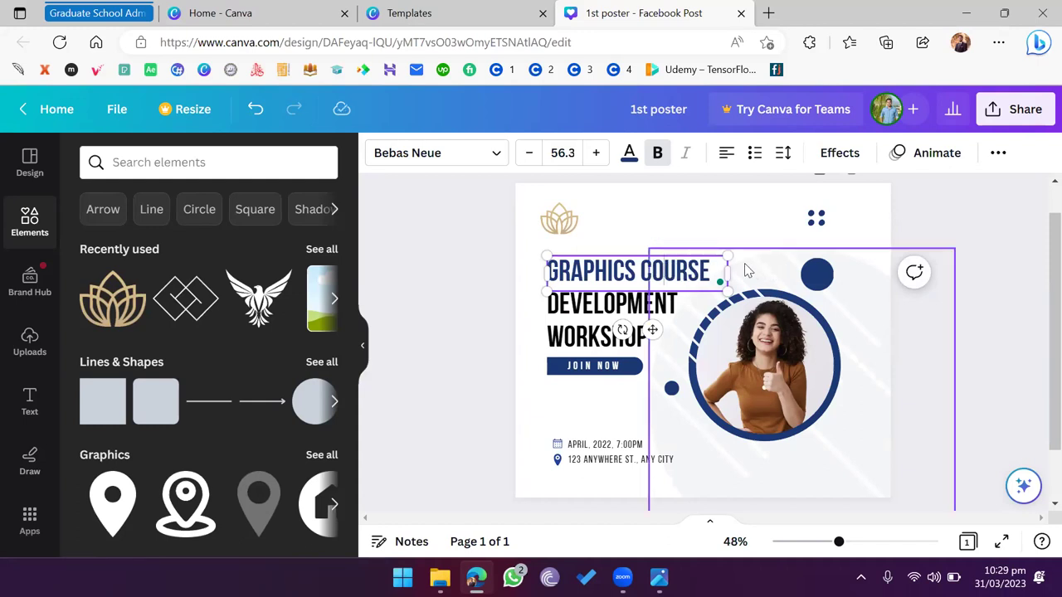
drag(726, 271, 715, 271)
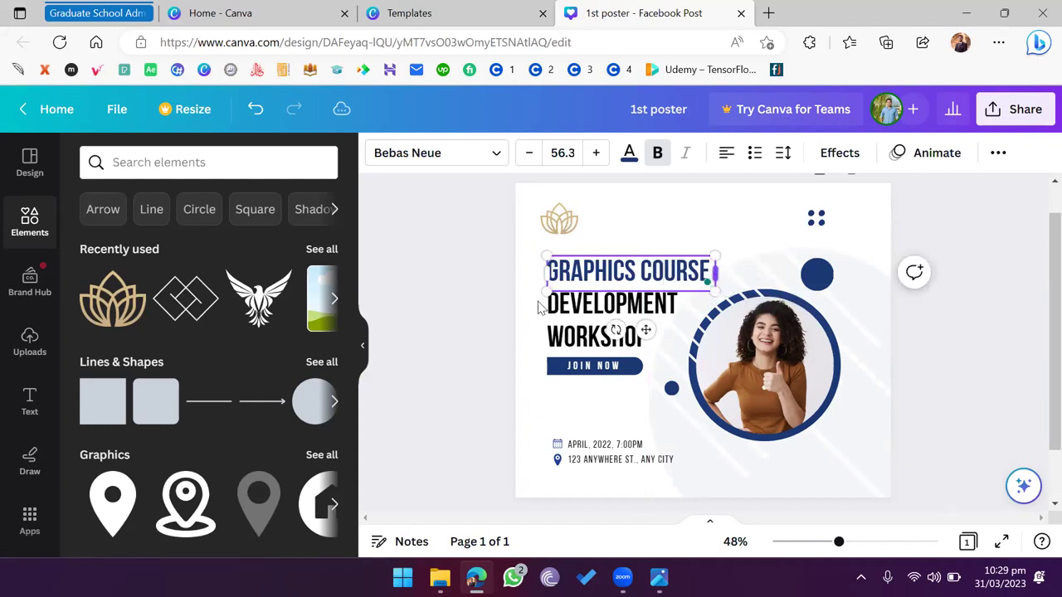
click(501, 296)
Step: Replace the word DEVELOPMENT in the black heading text with AND
click(599, 305)
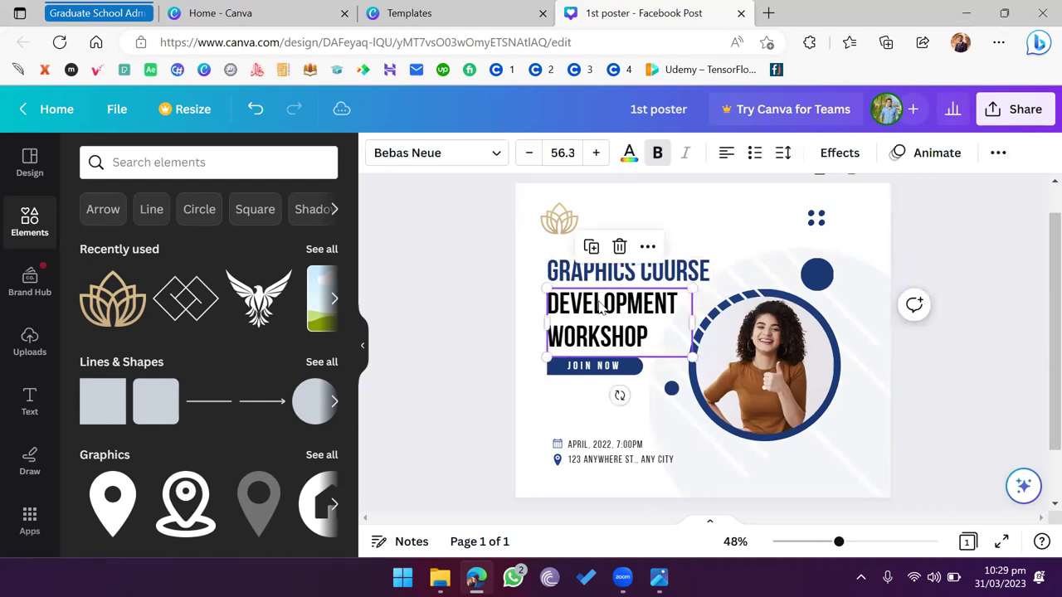
double_click(601, 306)
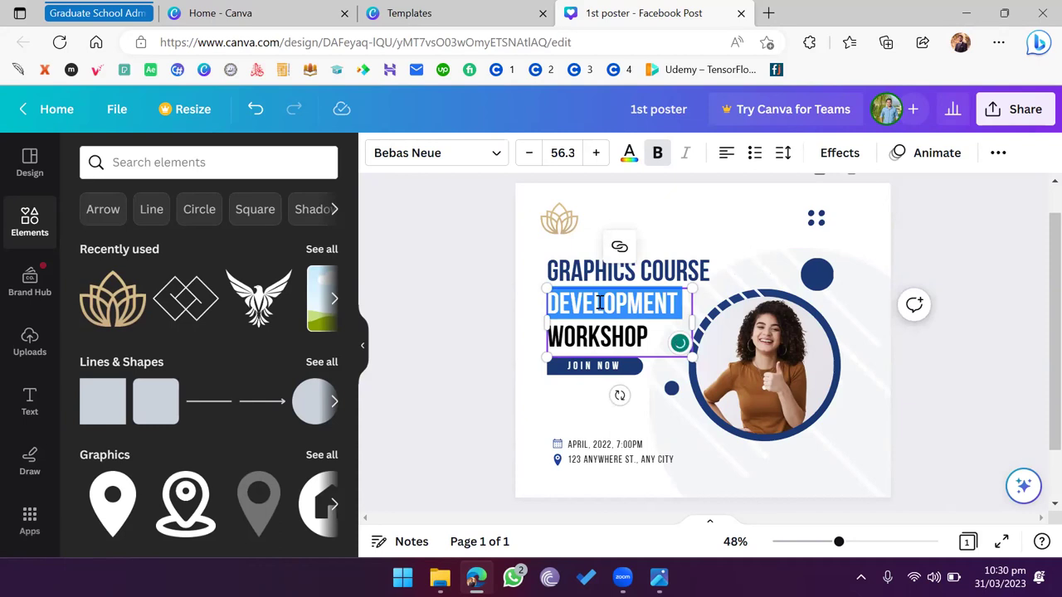
text(AND)
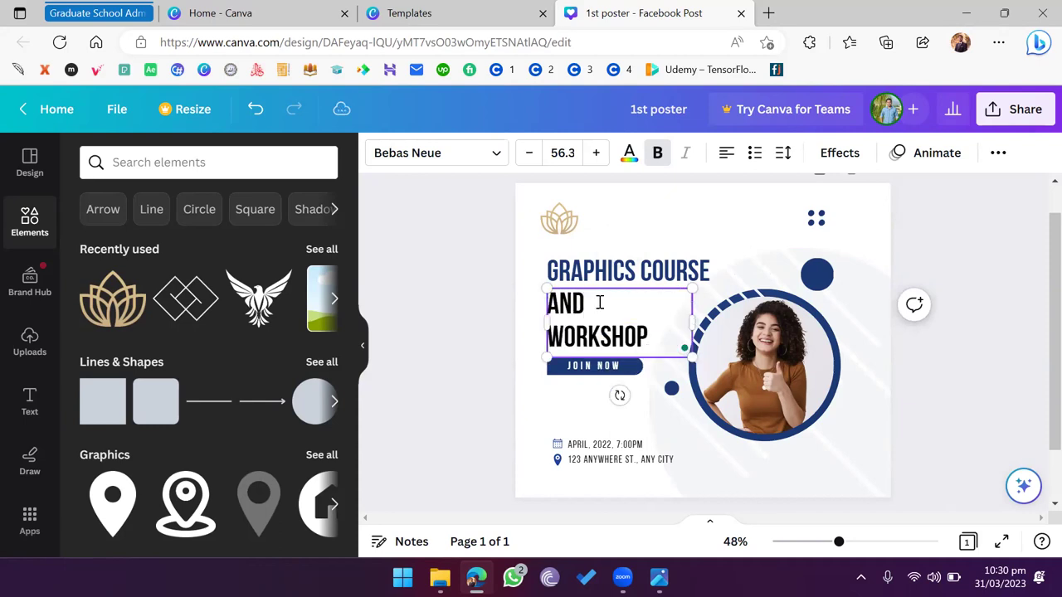
click(448, 309)
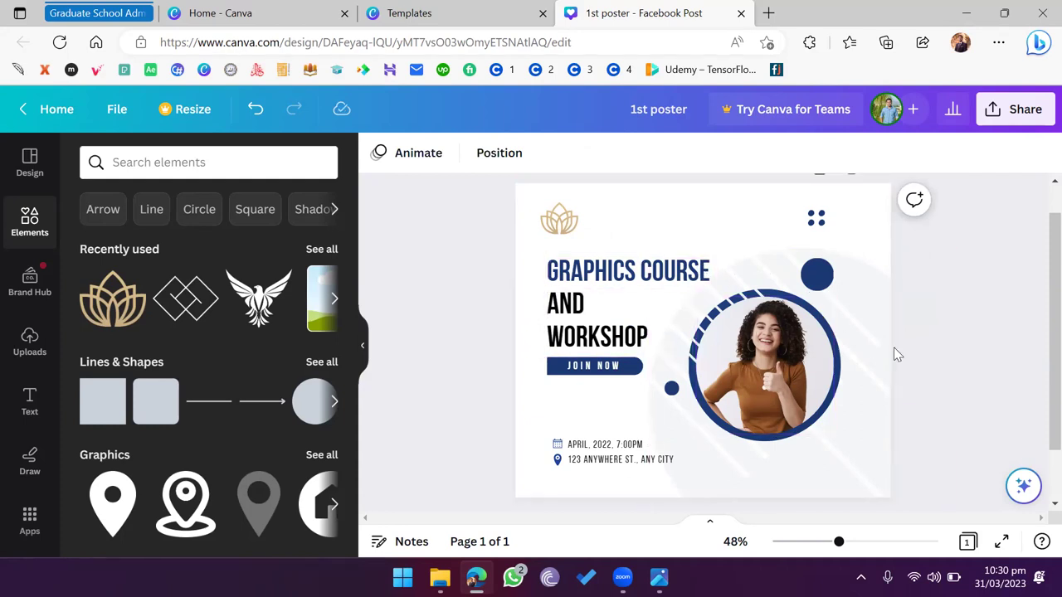
Step: Search the elements library for "graphics designer"
click(160, 154)
text(l)
key(BackSpace)
text(graphics)
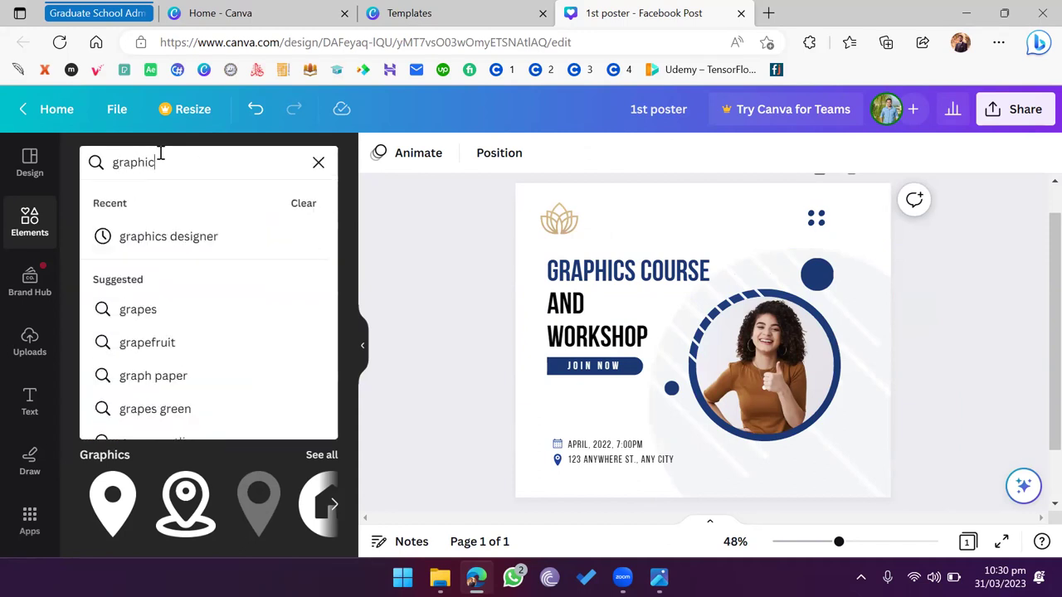
click(183, 237)
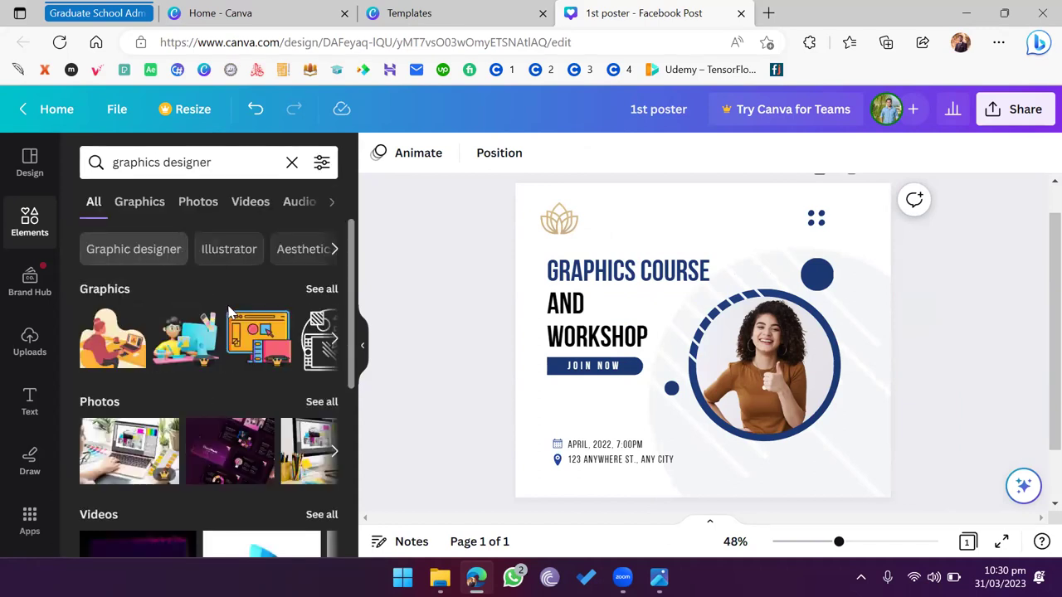
Step: Replace the woman's picture in the circular frame with the photo of a man working at a computer, and clear the elements search
scroll(197, 453, down, 1)
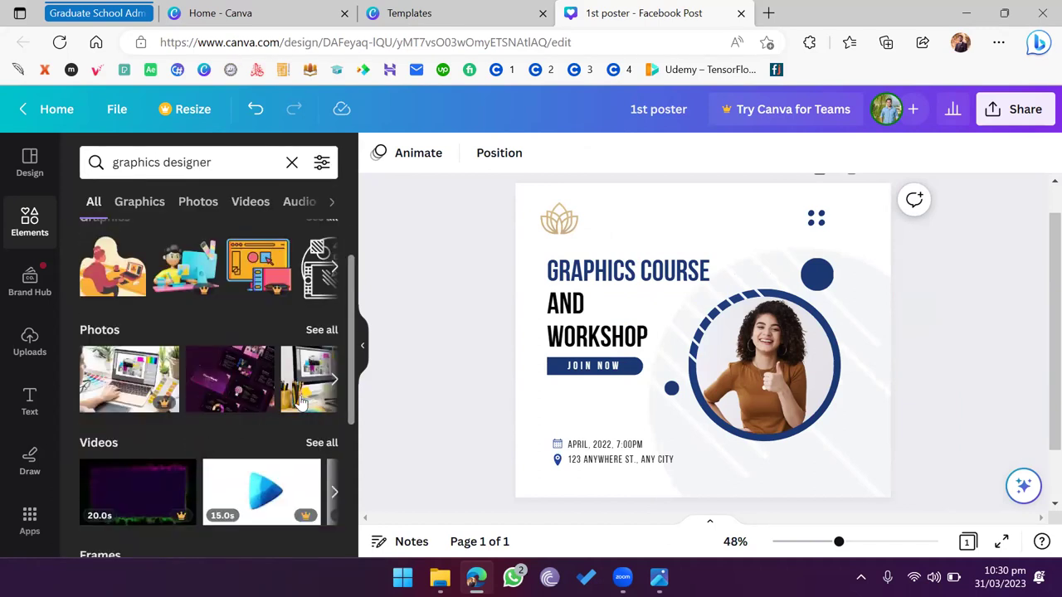
scroll(303, 399, right, 3)
scroll(304, 398, right, 5)
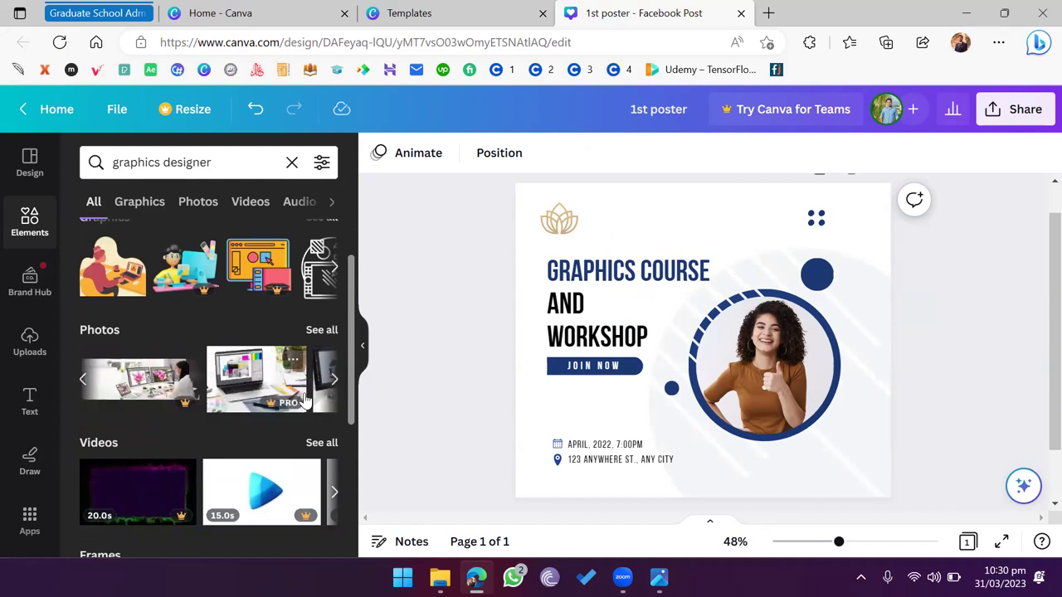
scroll(283, 394, right, 2)
drag(115, 379, 778, 352)
key(ctrl+z)
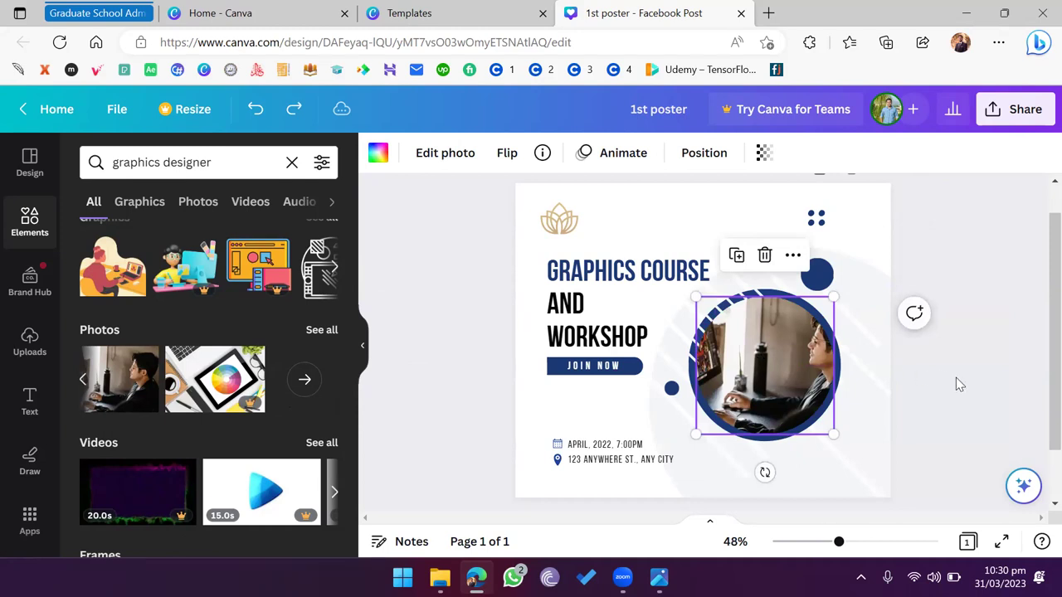
click(608, 446)
click(608, 445)
click(452, 364)
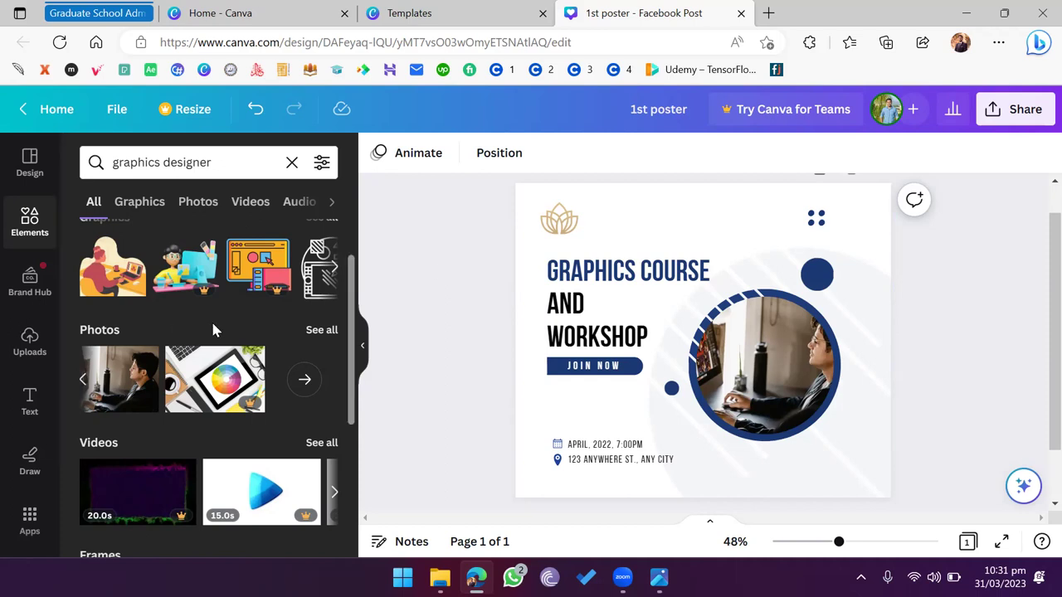
scroll(211, 319, up, 2)
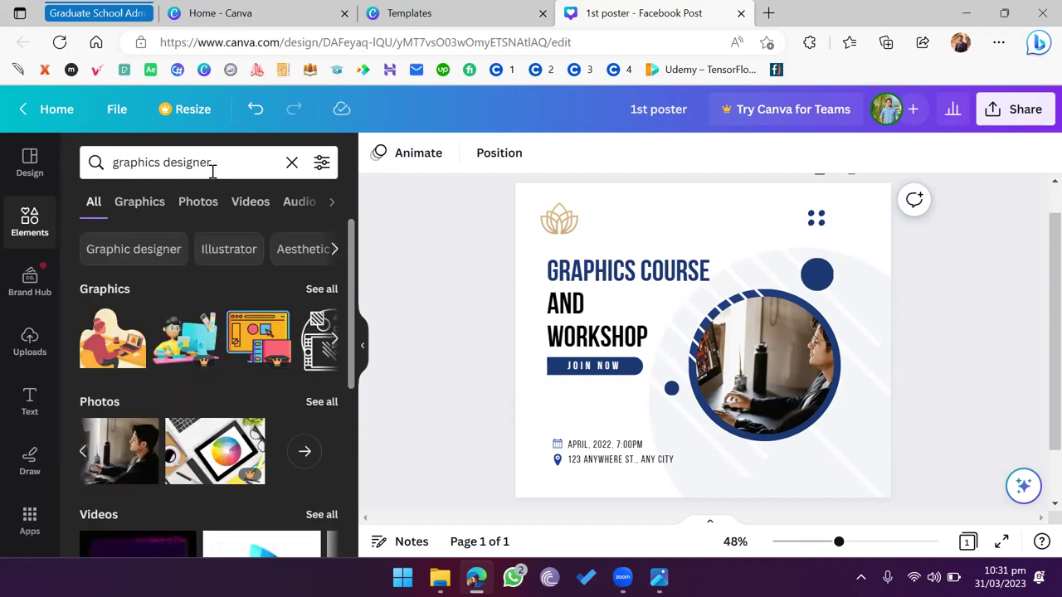
click(292, 163)
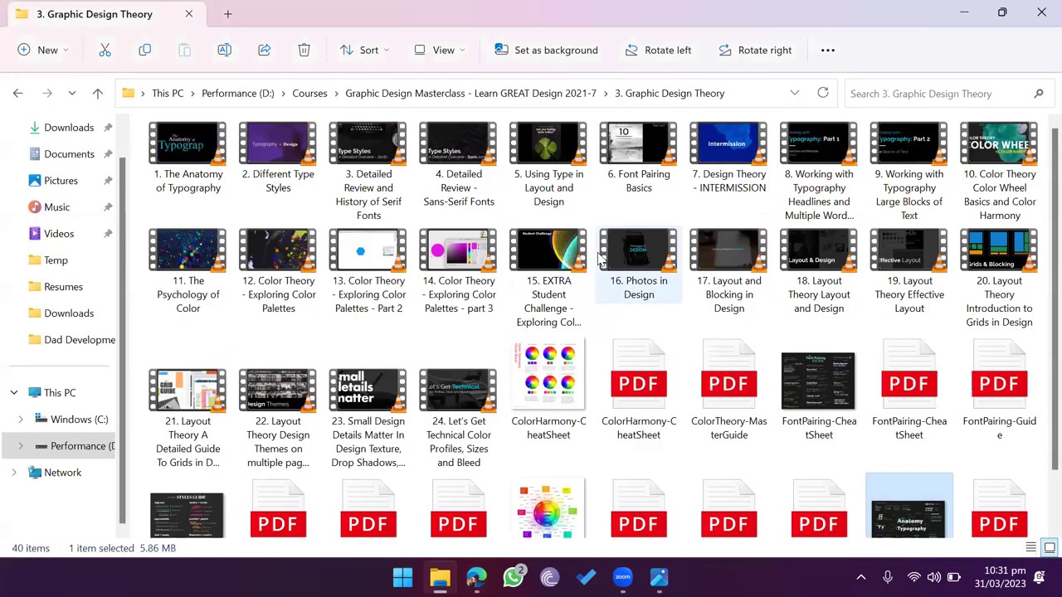
key(alt+Tab)
click(622, 577)
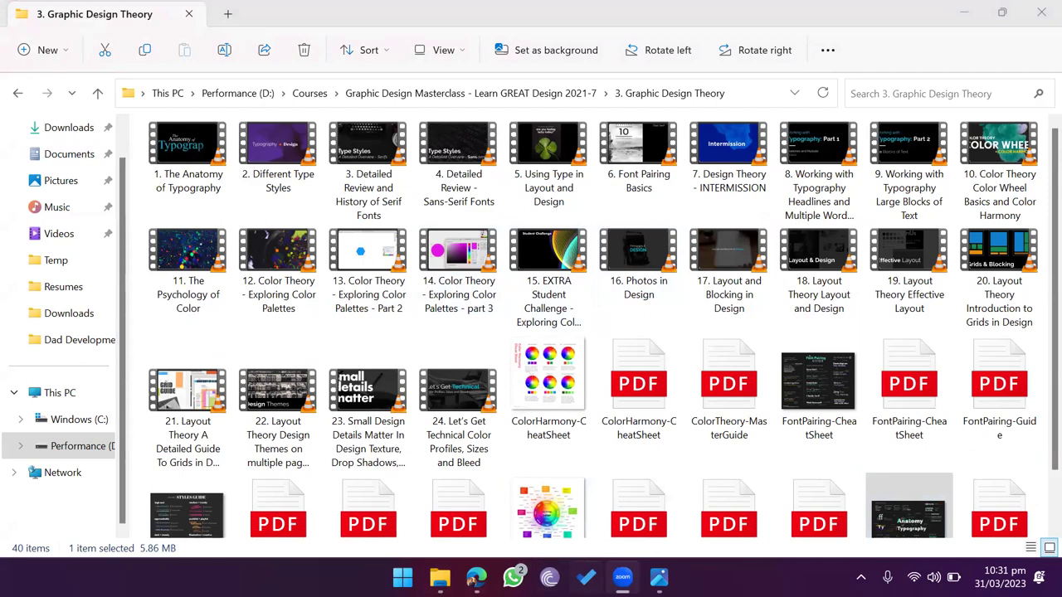
mouse_move(640, 567)
key(alt+Tab)
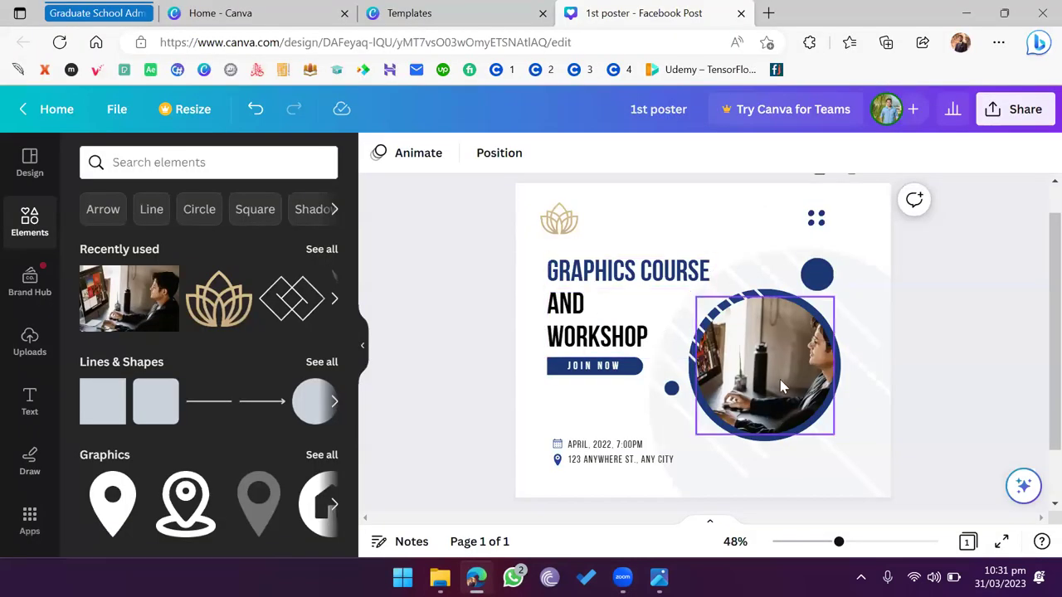